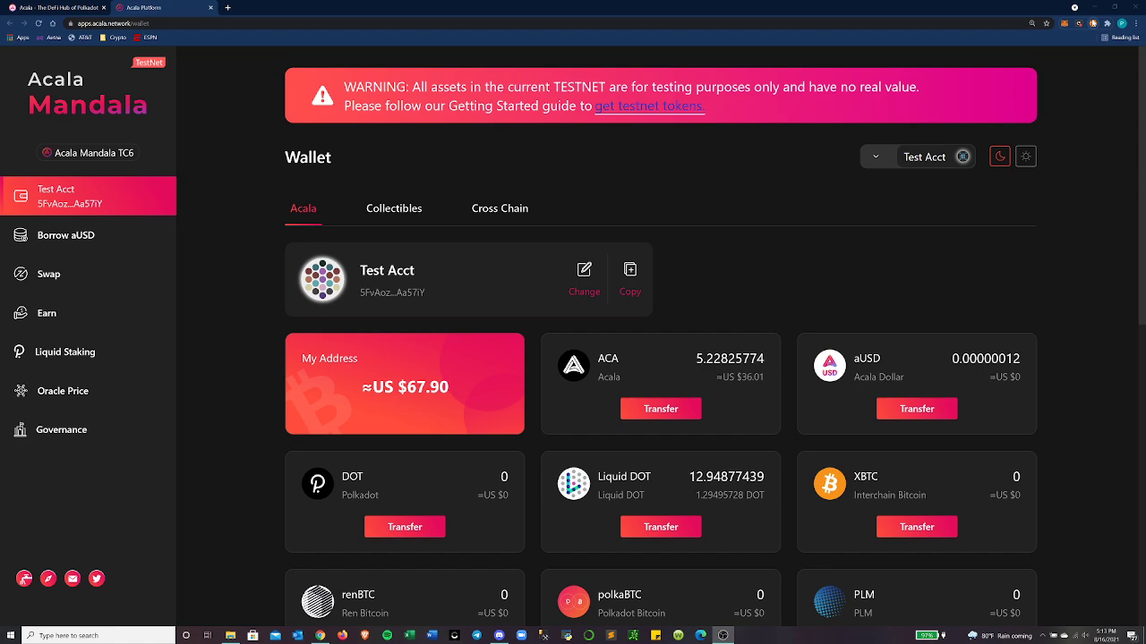
- Copy Test Acct's address from the polkadot{.js} extension's account menu and close the popup
left_click(1093, 25)
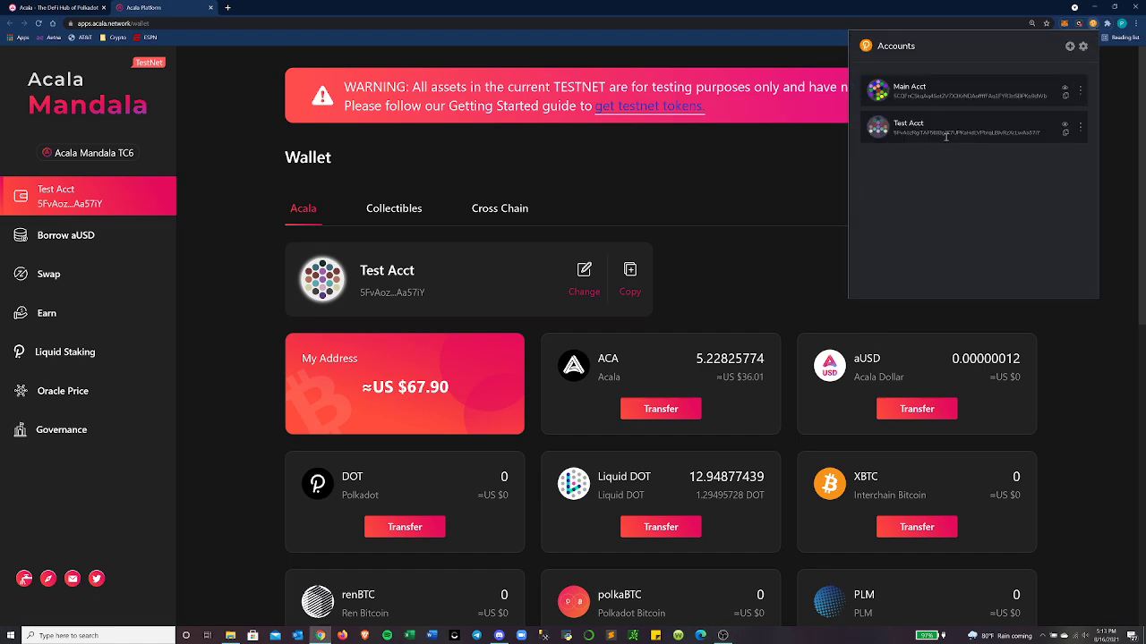
left_click(1080, 127)
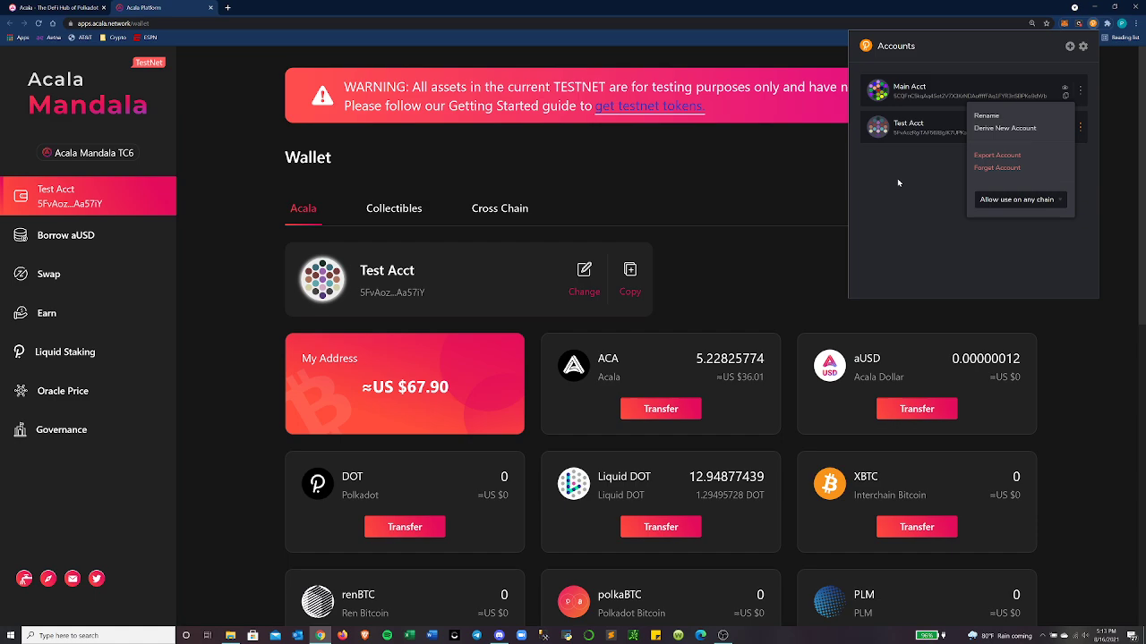
left_click(1065, 134)
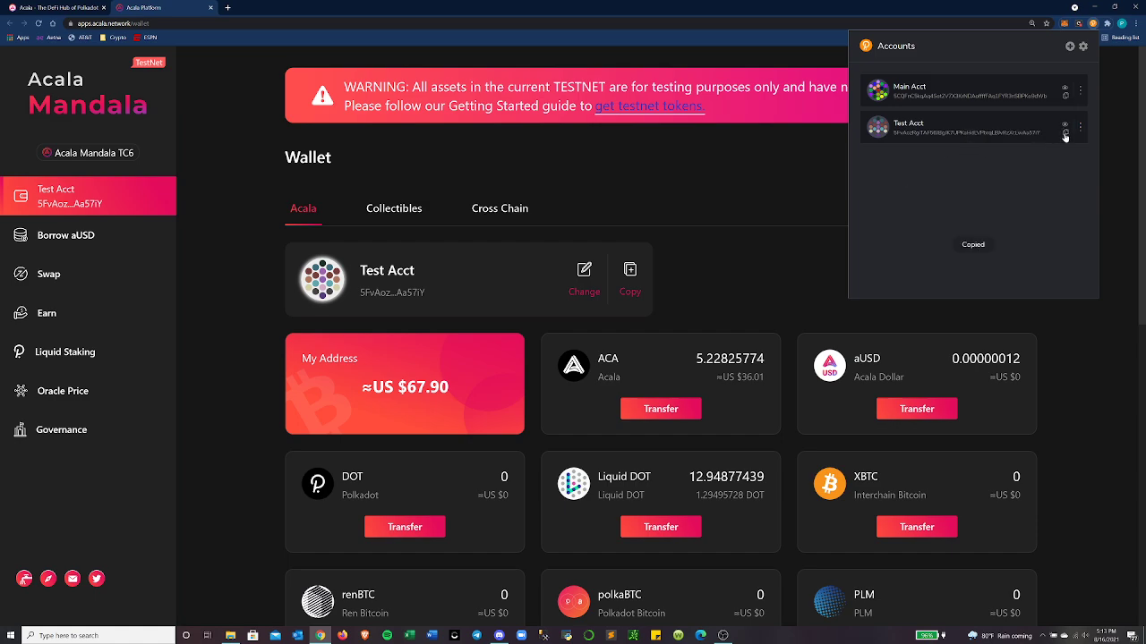
left_click(758, 207)
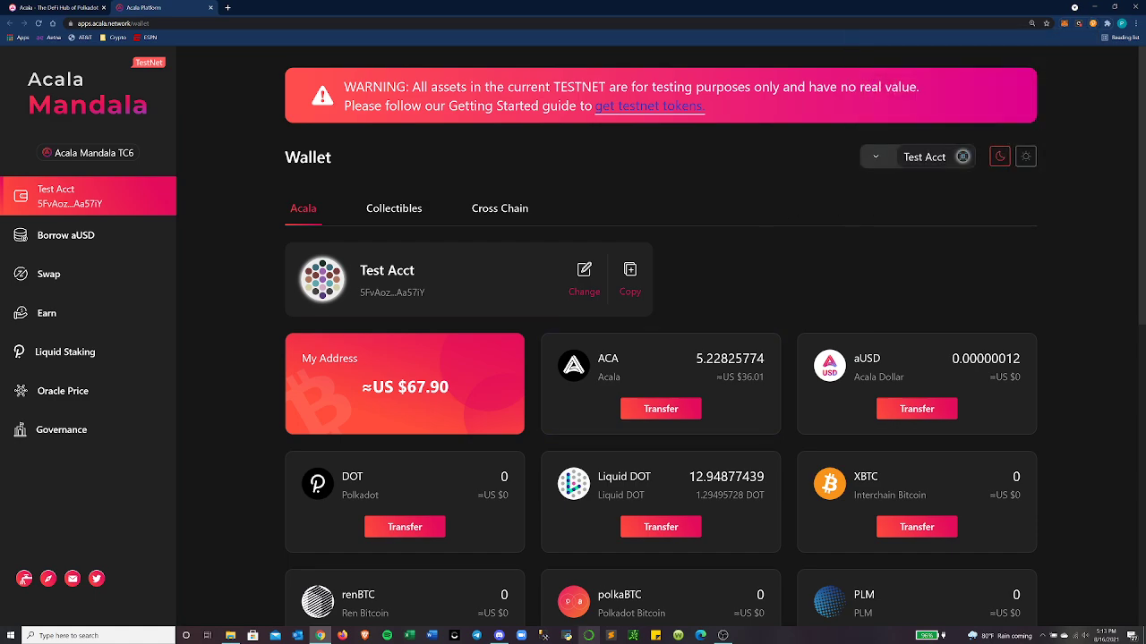
- Post a !drip request with the pasted address in #acala-testnet-faucet and highlight the bot's reply
left_click(499, 636)
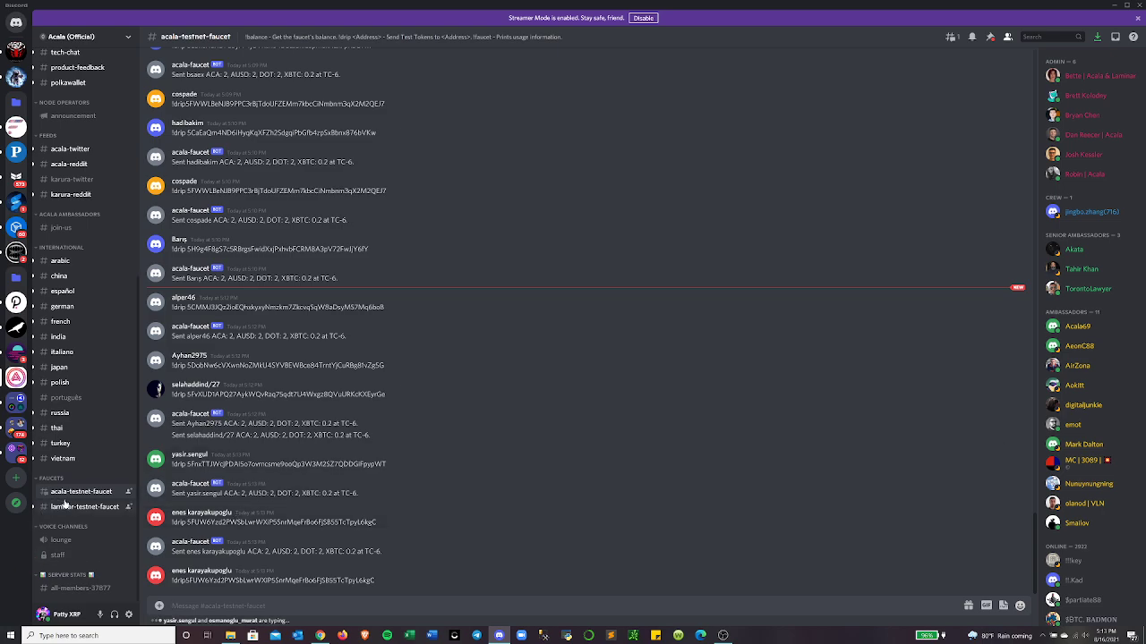
mouse_move(81, 496)
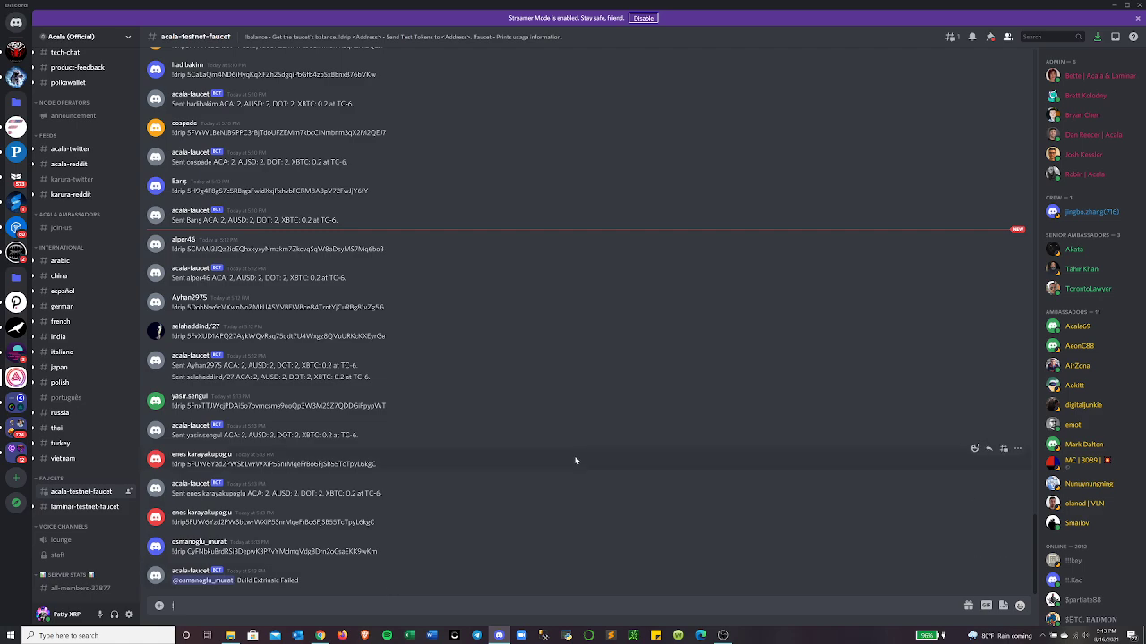
type("drip")
key("ctrl+v")
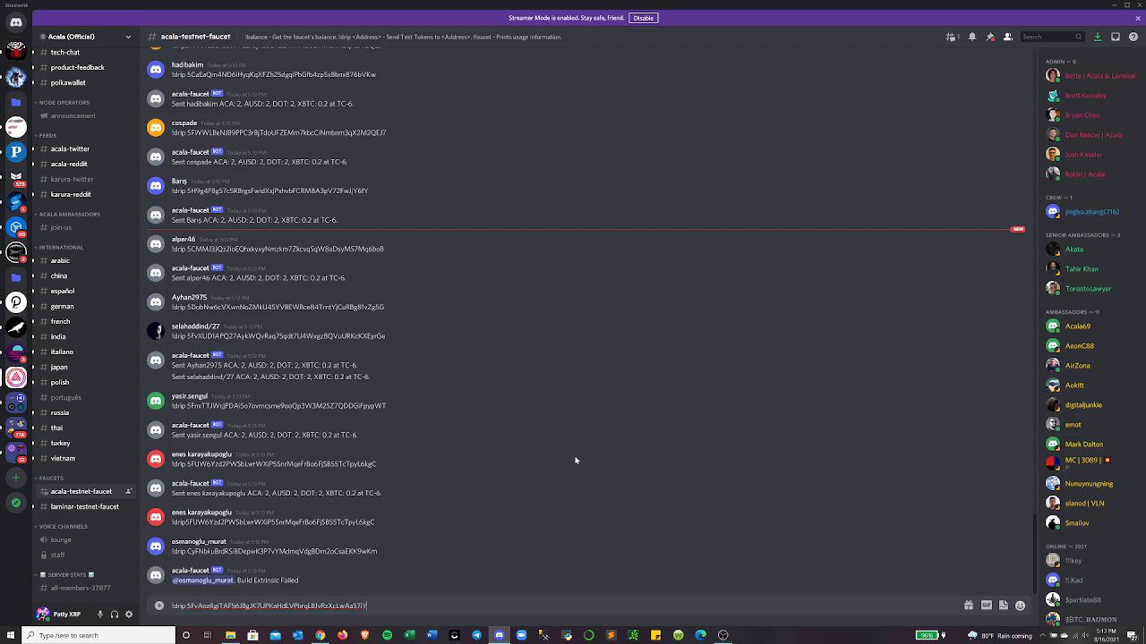
key("Return")
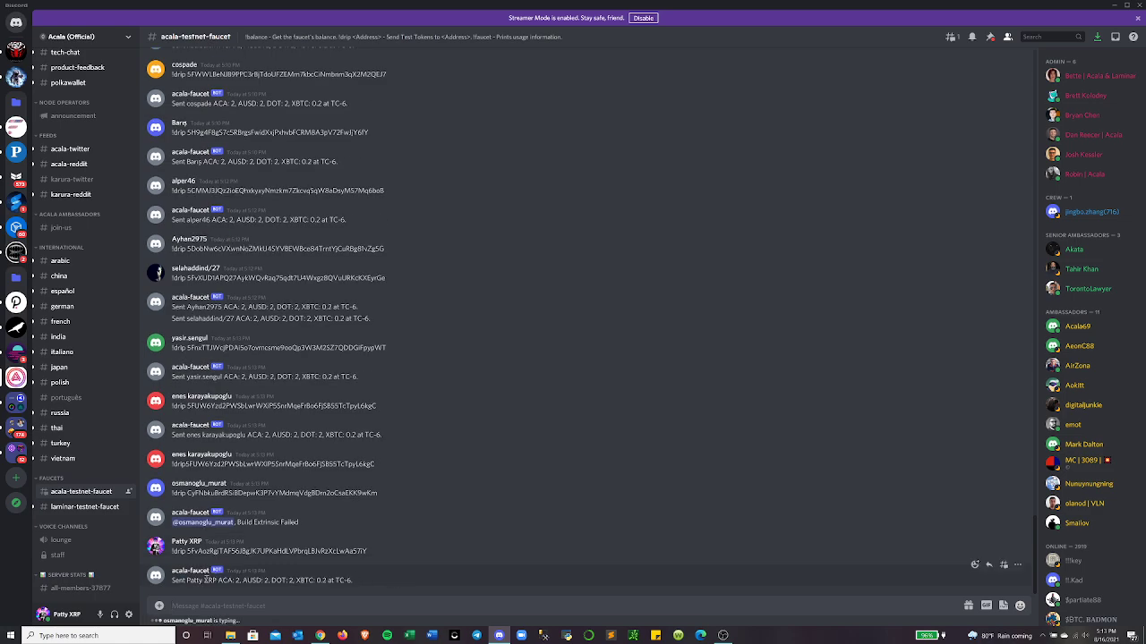
left_click_drag(174, 581, 306, 583)
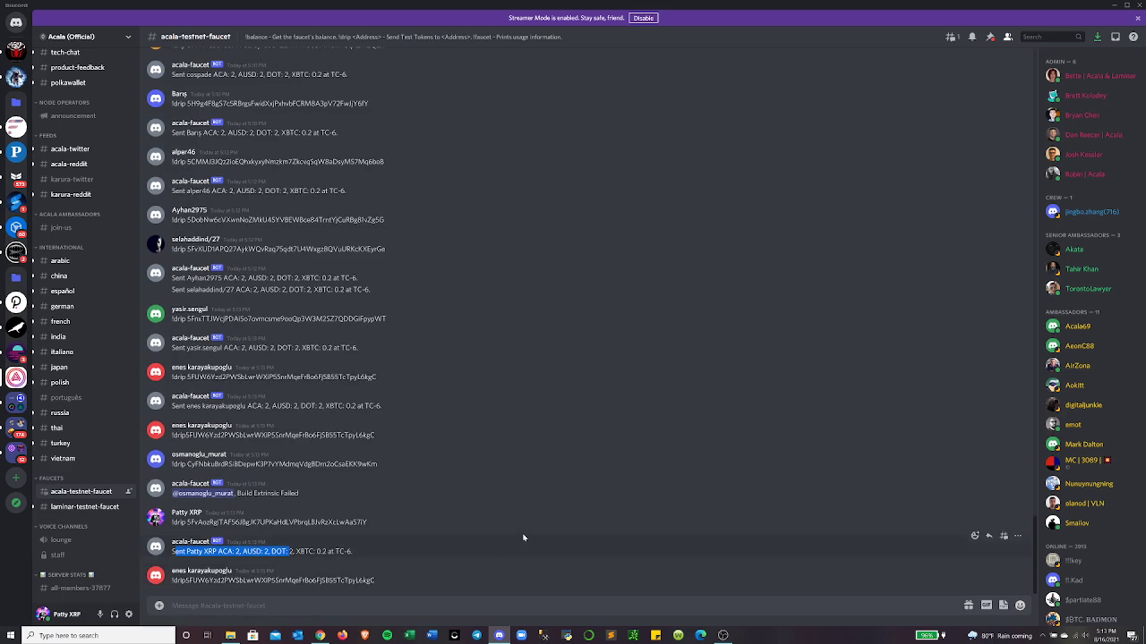
- Back in the Acala wallet, highlight the new XBTC 0.2, DOT 2 and ACA balances
key("alt+Tab")
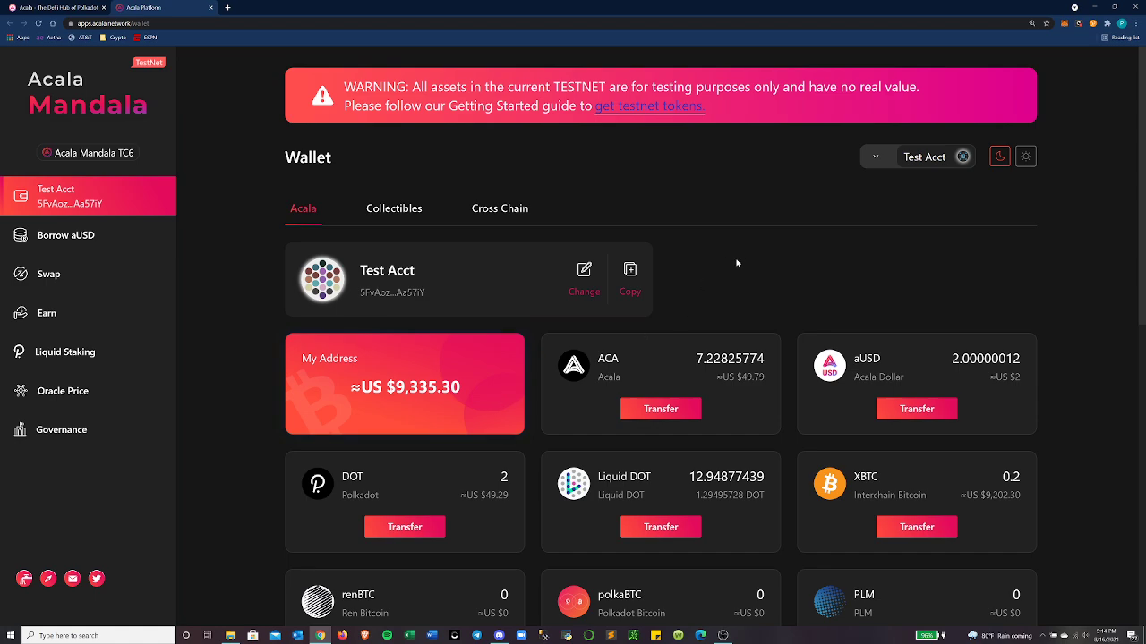
scroll(735, 260, "down", 1)
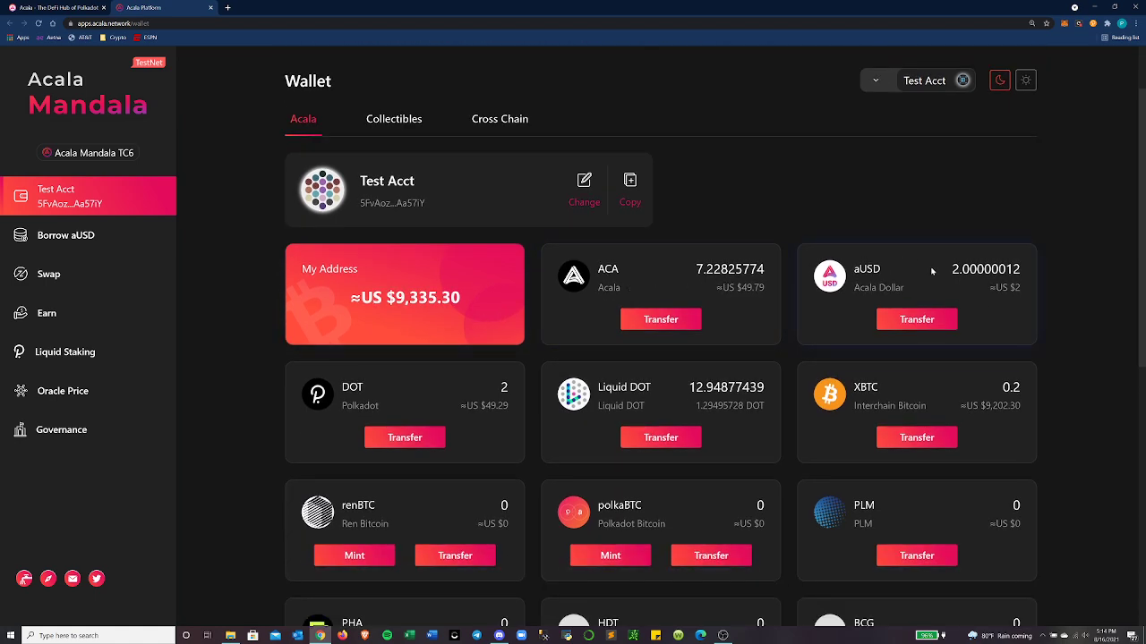
scroll(933, 272, "down", 1)
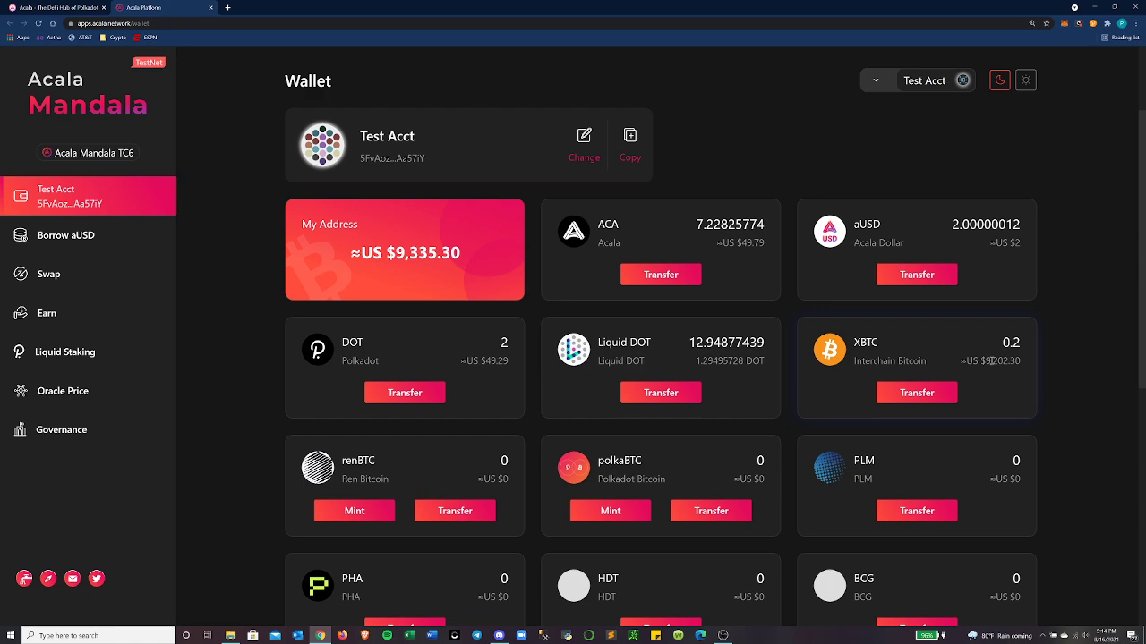
left_click_drag(991, 358, 810, 366)
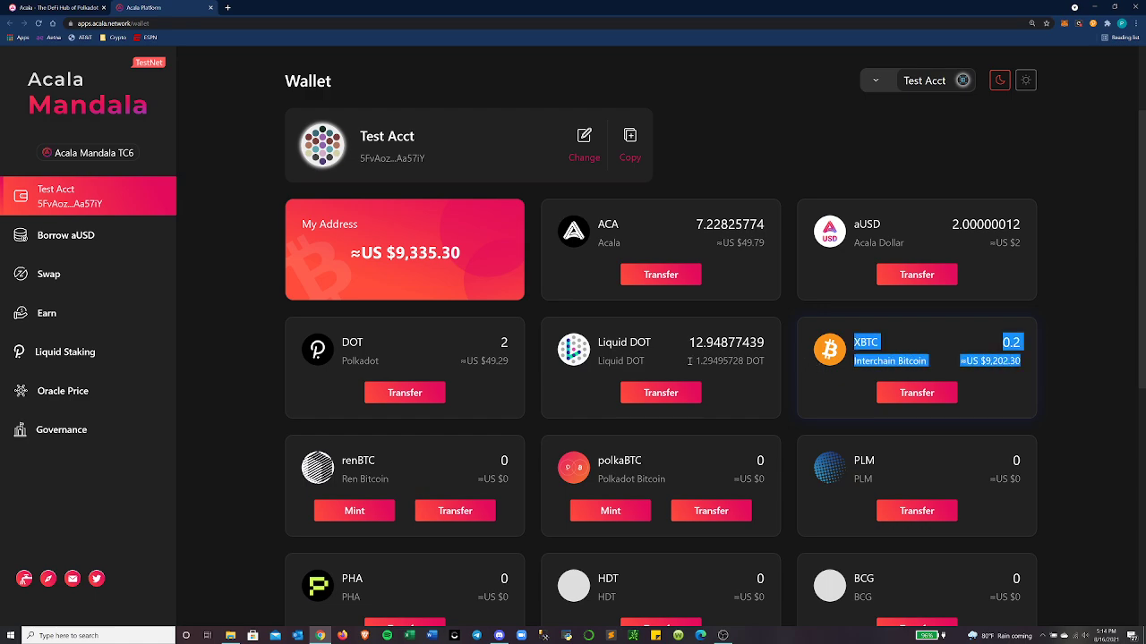
left_click_drag(343, 342, 512, 373)
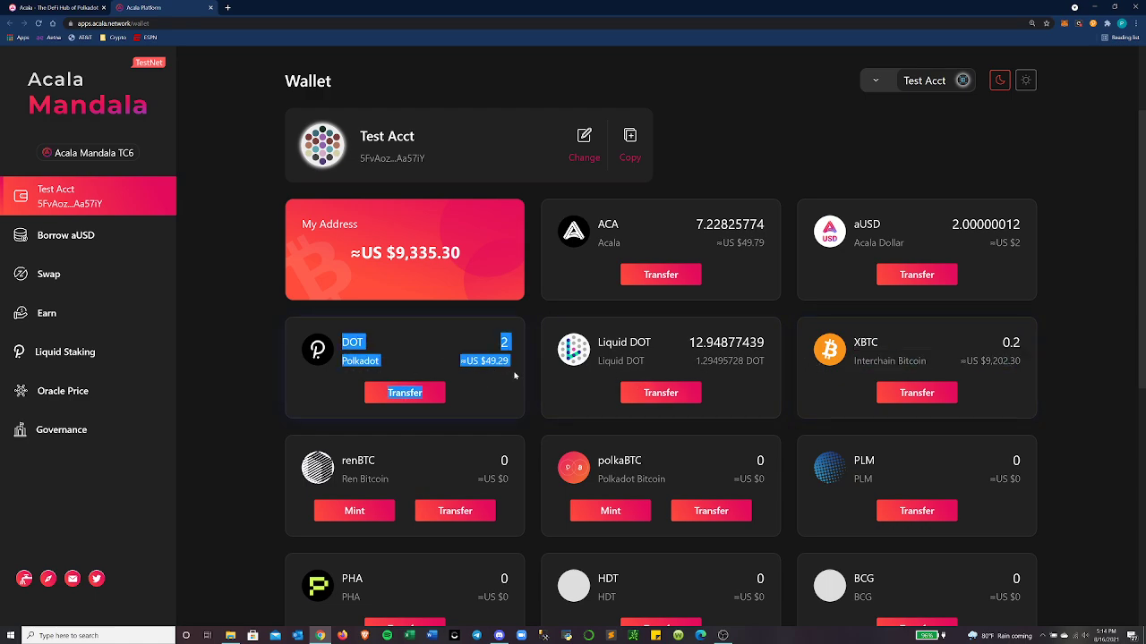
left_click_drag(648, 208, 770, 278)
left_click(745, 243)
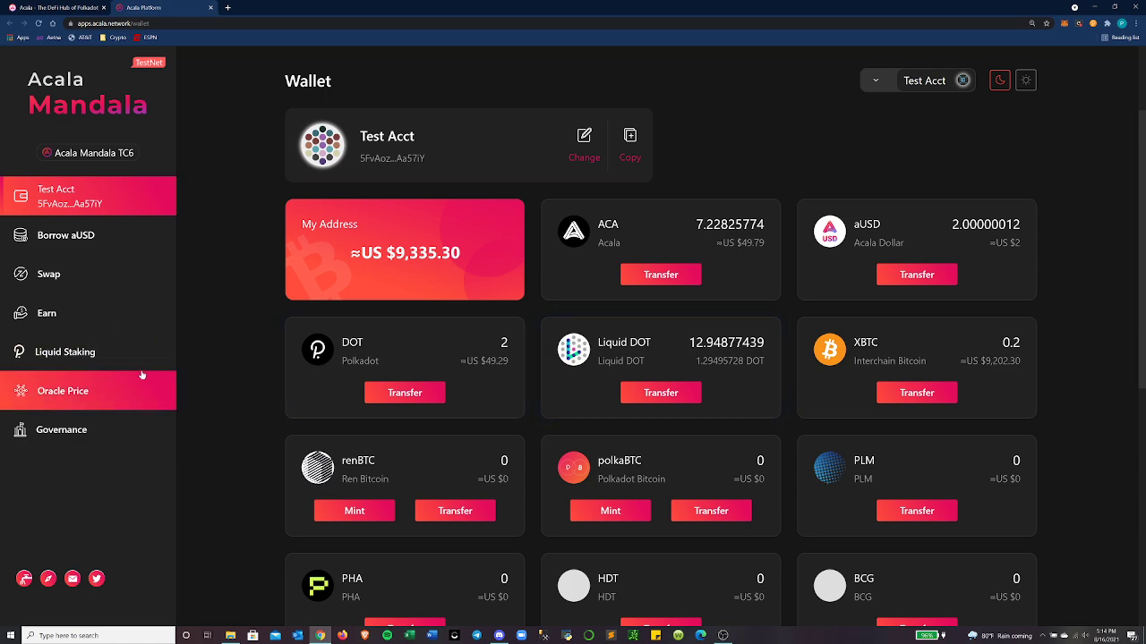
- On Liquid Staking, enter the maximum 2 DOT to stake, estimated ≈19.998766 Liquid DOT
left_click(66, 356)
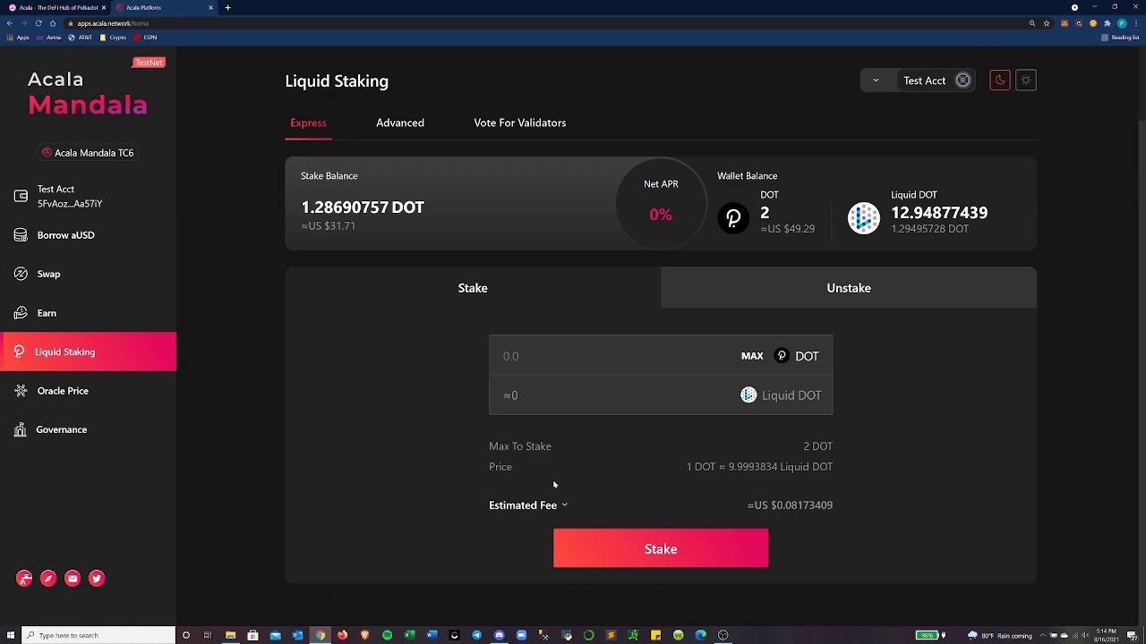
left_click_drag(760, 190, 778, 216)
left_click(584, 358)
left_click(757, 358)
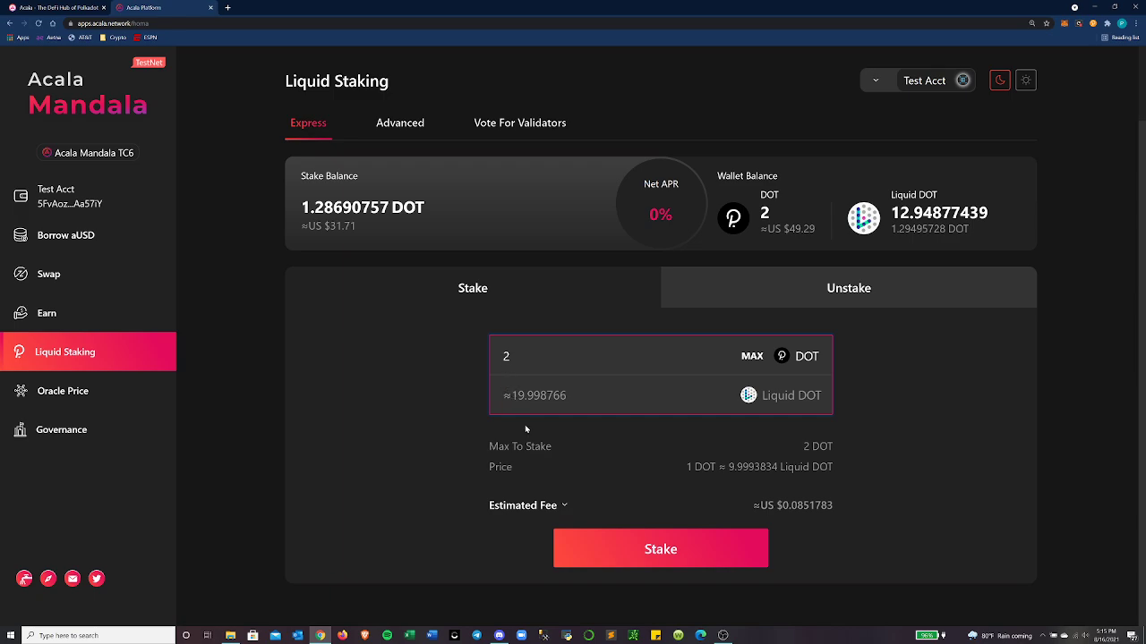
- Submit the 2 DOT stake and sign it in polkadot{.js} with the account password
left_click(673, 554)
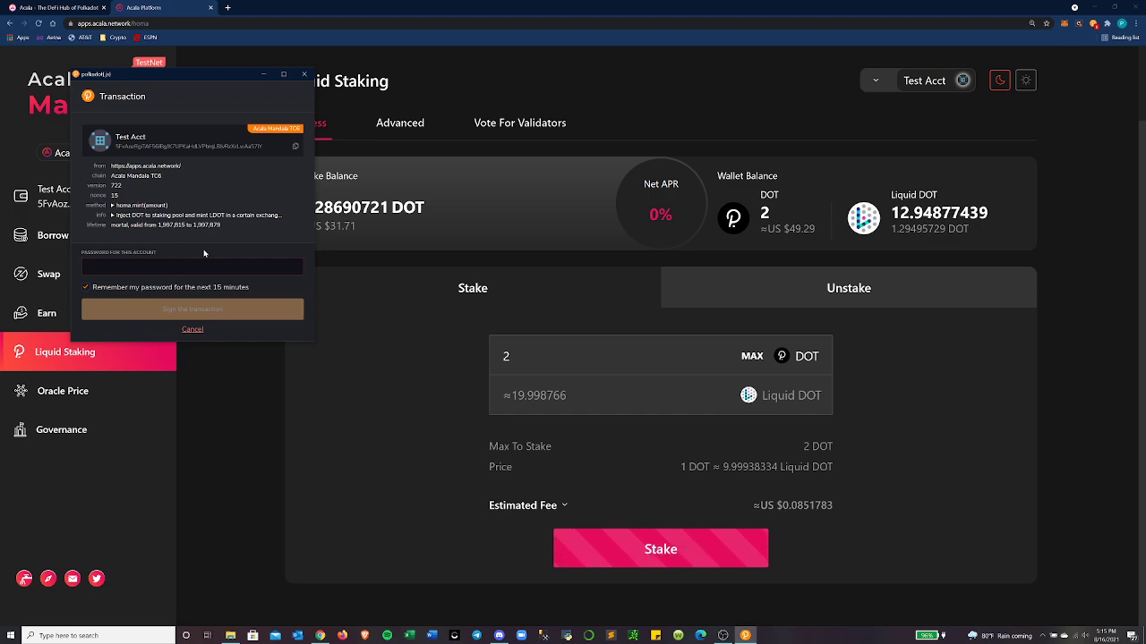
type("•••")
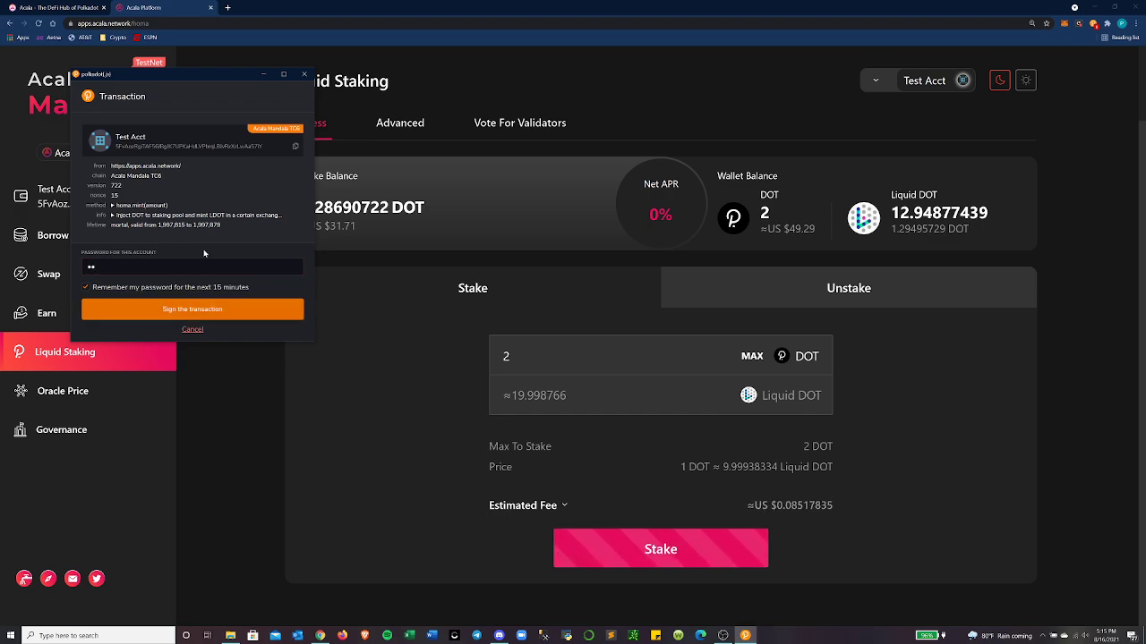
type("••••••••")
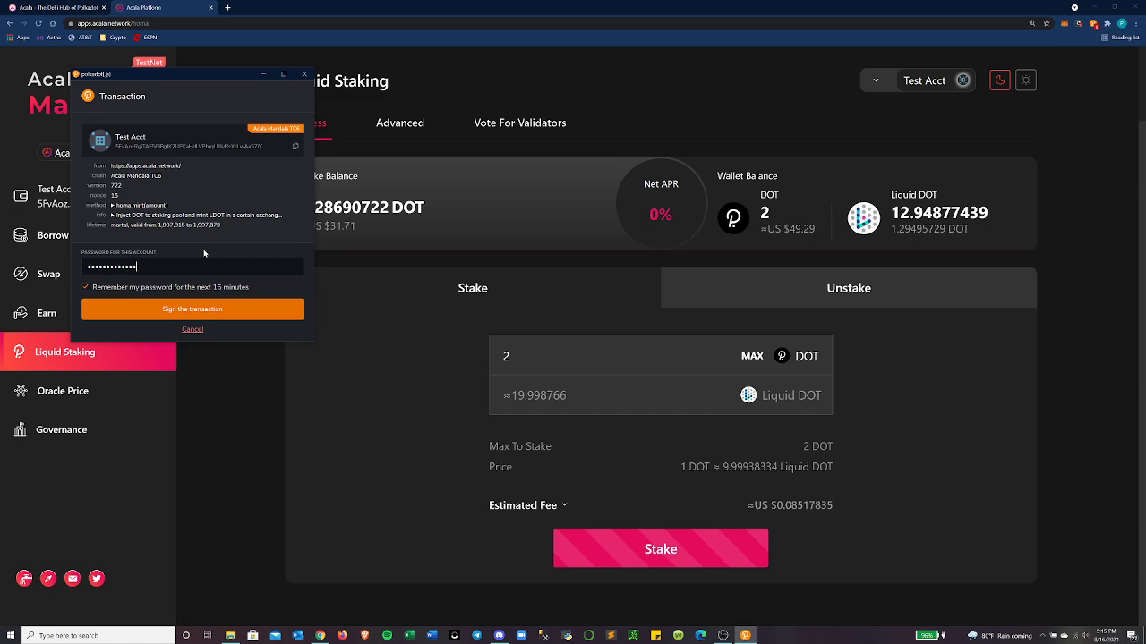
left_click(286, 315)
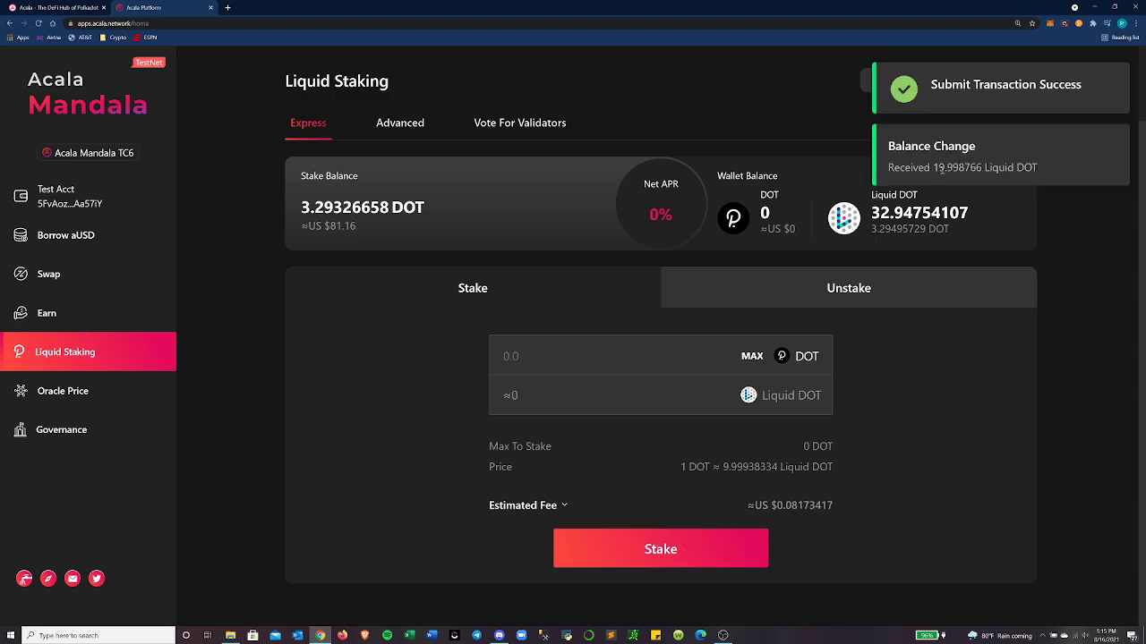
left_click_drag(938, 168, 1036, 167)
left_click(385, 343)
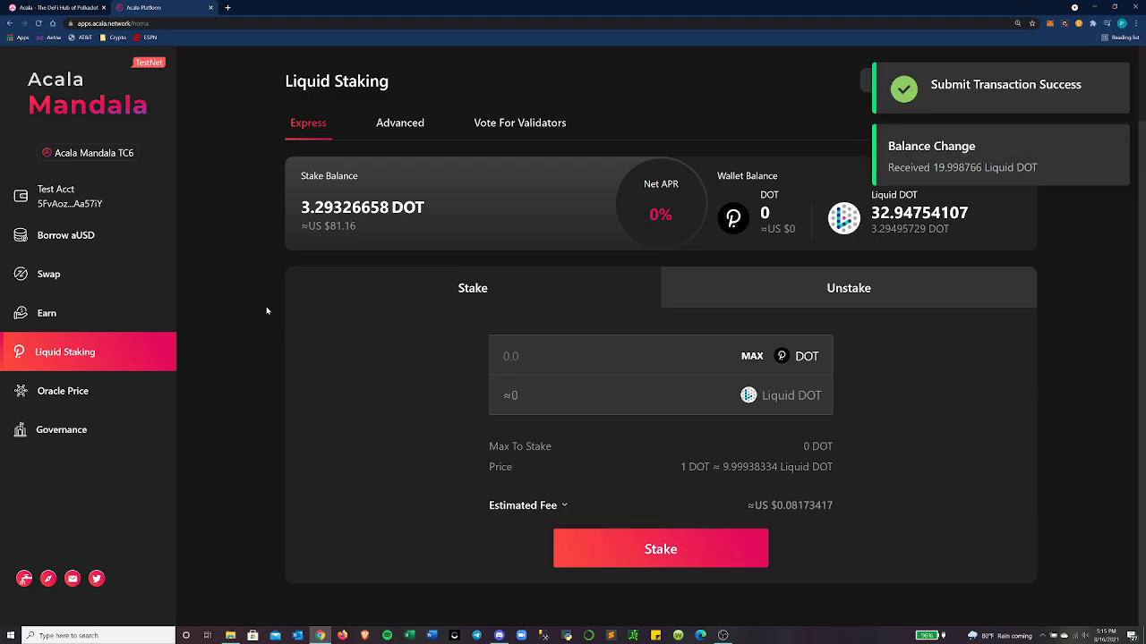
left_click(79, 212)
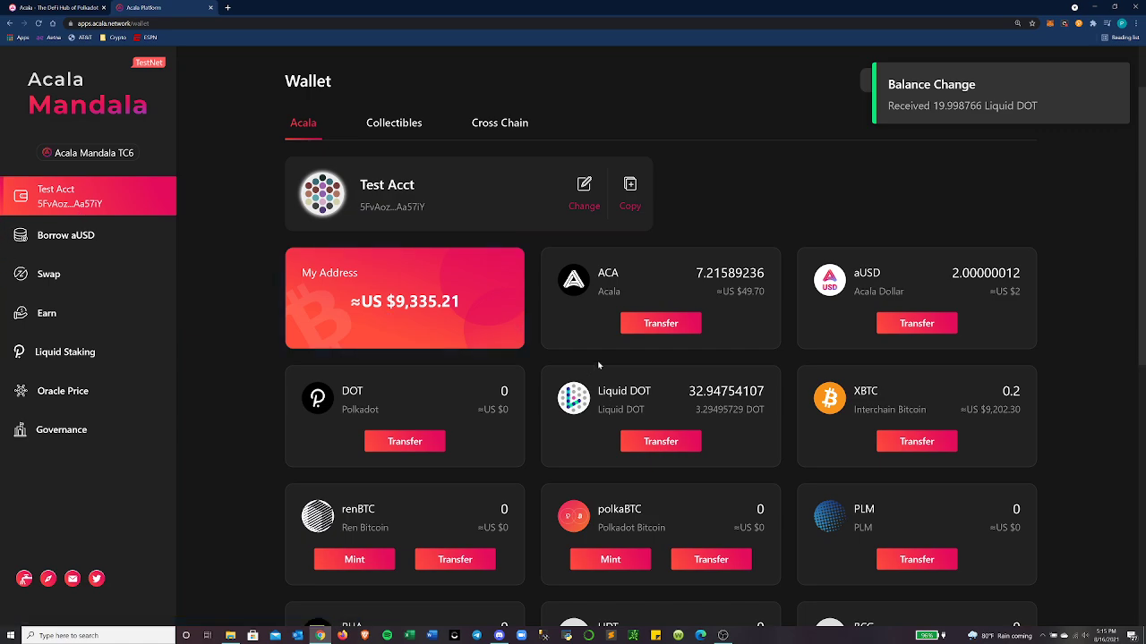
left_click_drag(344, 387, 488, 410)
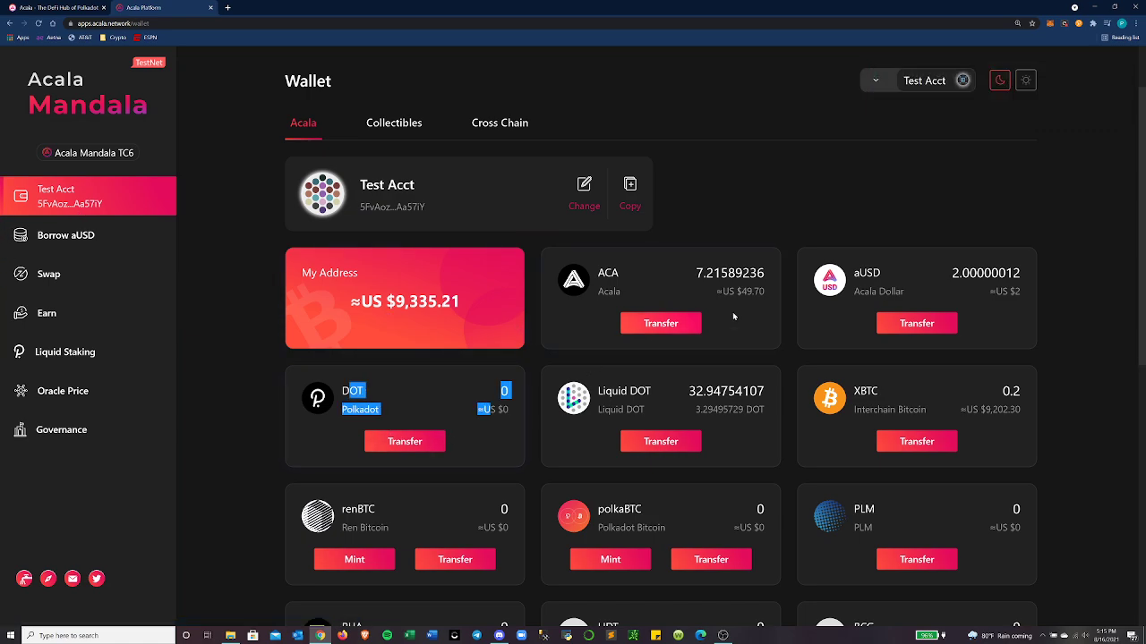
left_click_drag(689, 393, 766, 412)
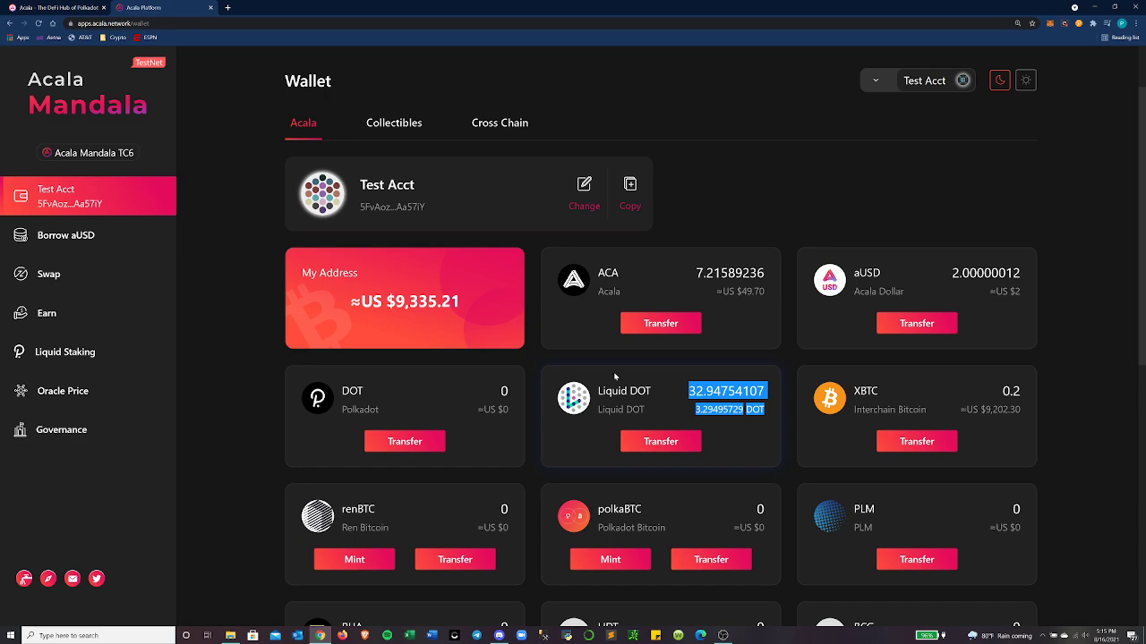
left_click(689, 414)
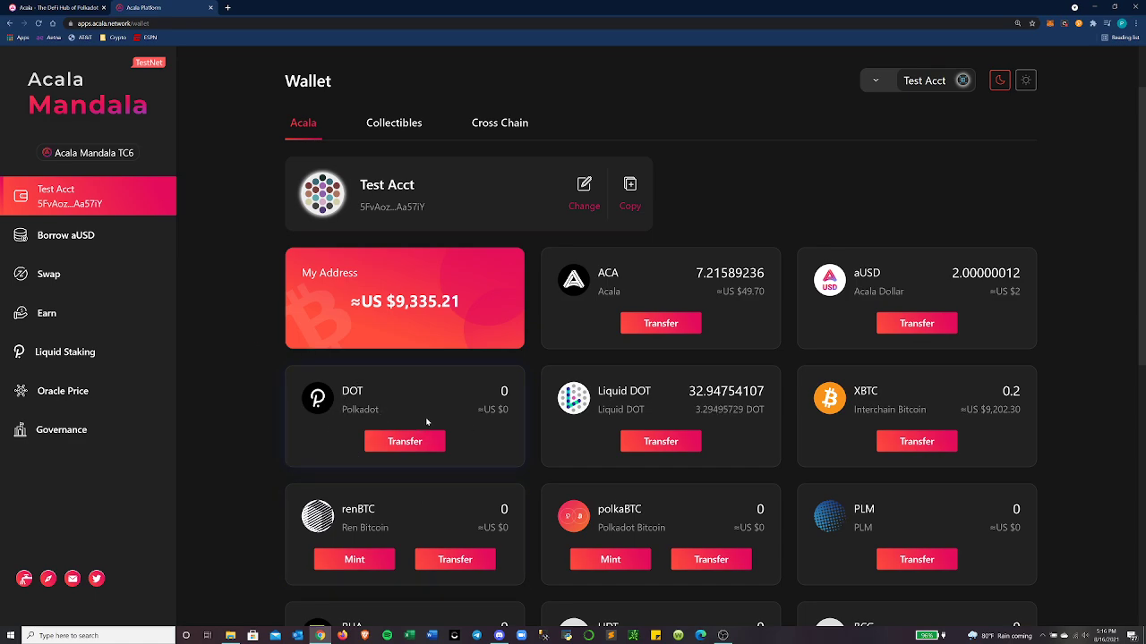
left_click(118, 359)
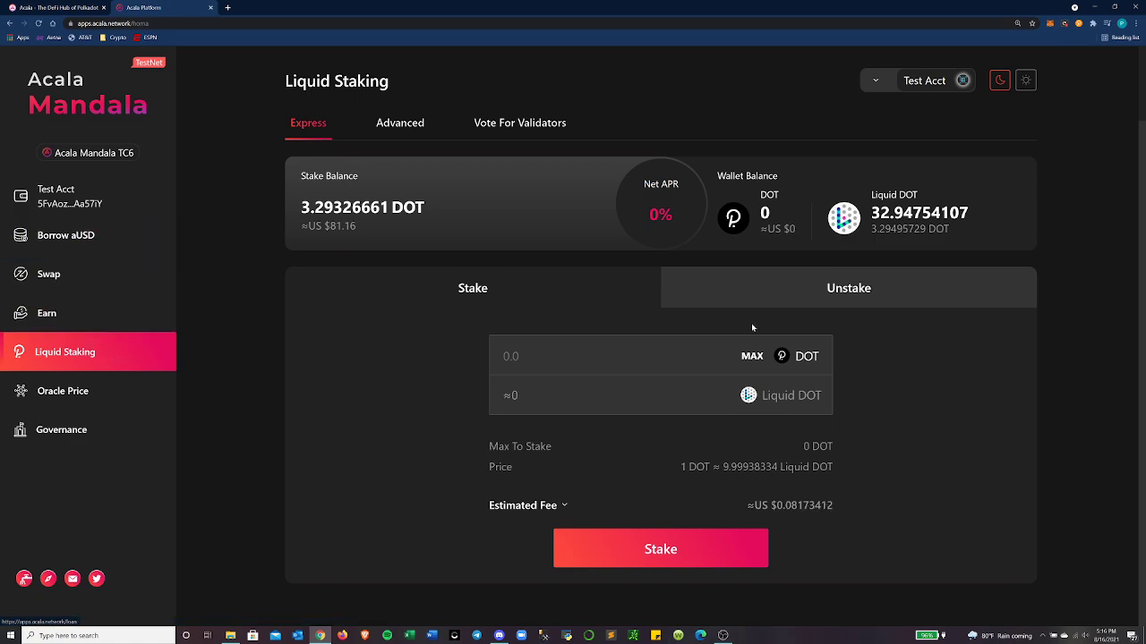
- Go to Borrow aUSD and open the XBTC loan's management view
left_click(36, 238)
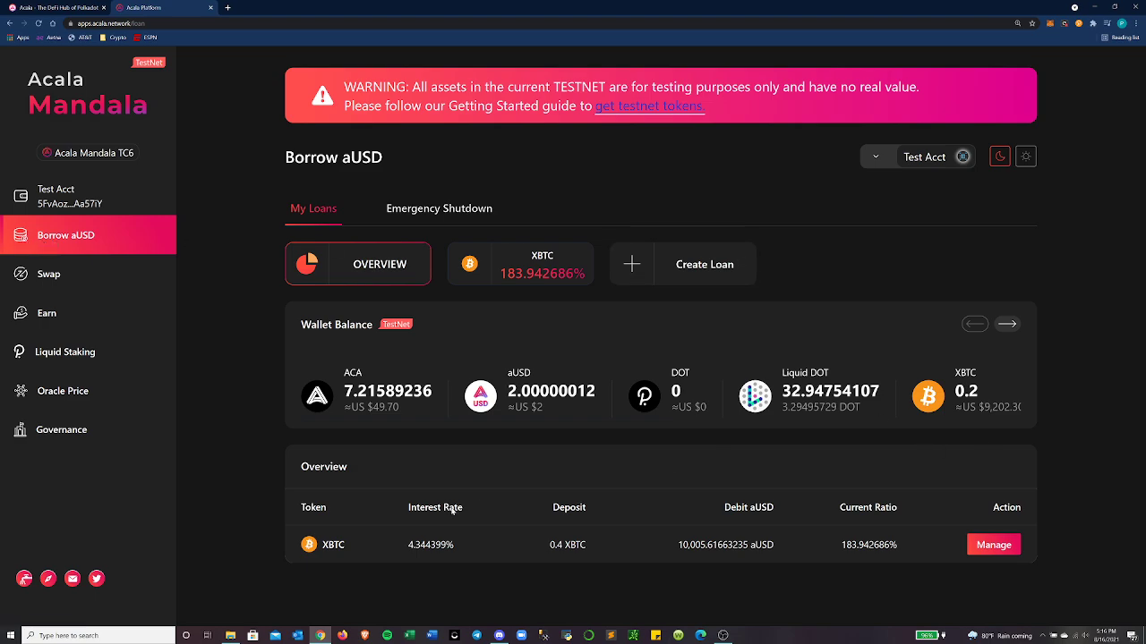
left_click(991, 543)
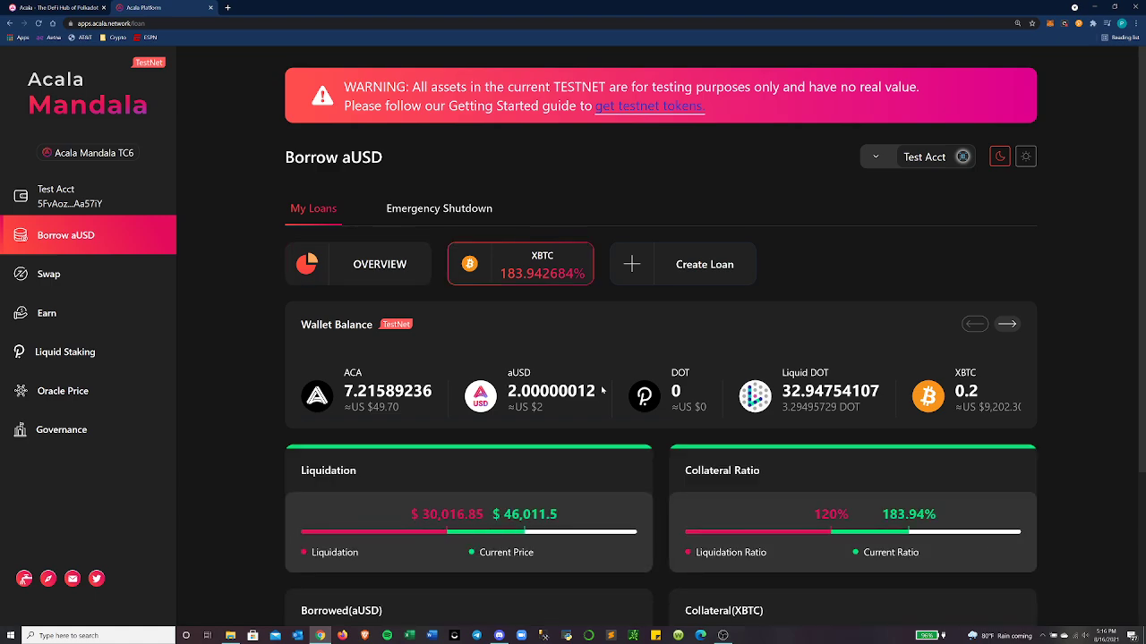
scroll(602, 389, "down", 2)
scroll(479, 380, "down", 1)
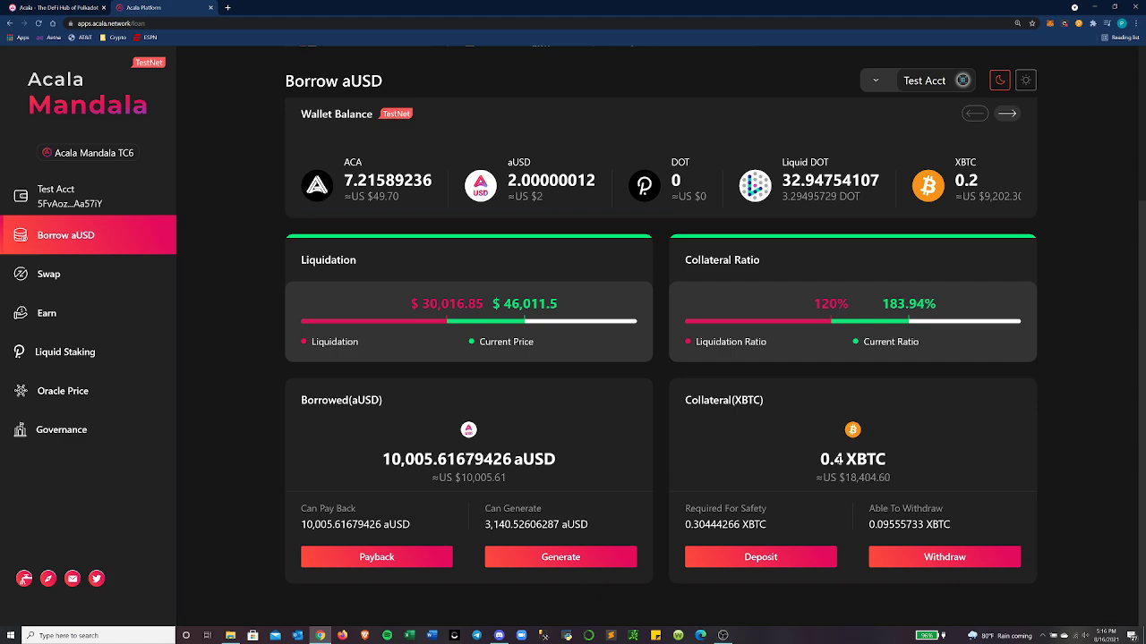
- Highlight the 0.4 XBTC collateral and its value, the payback amount and generable aUSD
left_click_drag(828, 459, 891, 461)
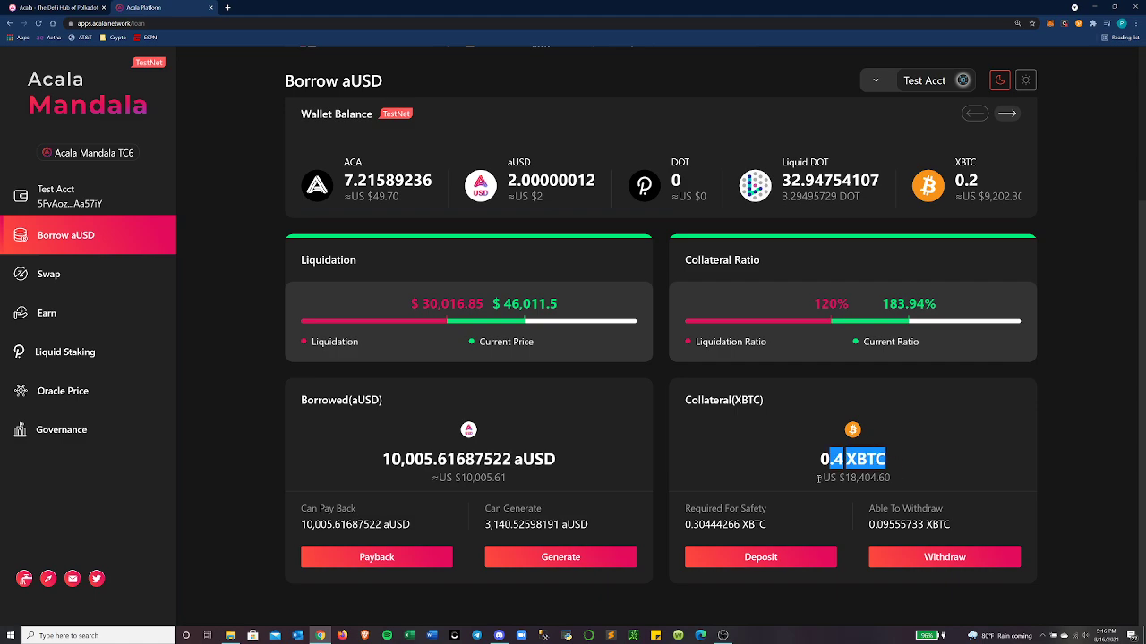
left_click_drag(817, 478, 896, 483)
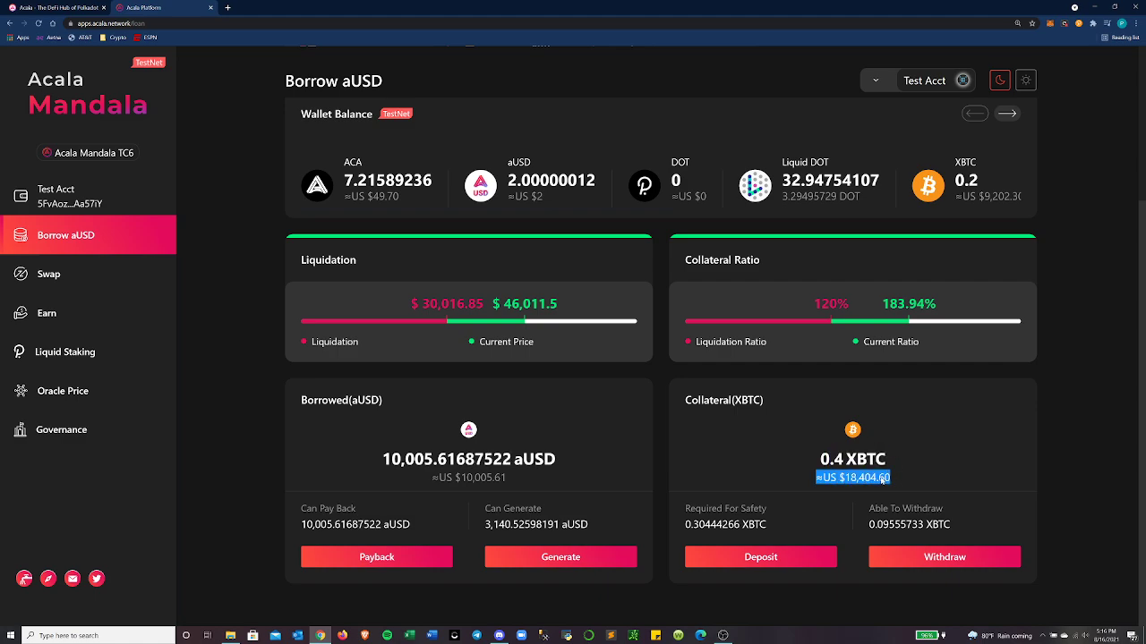
left_click(832, 480)
left_click_drag(808, 484, 907, 483)
left_click_drag(306, 525, 410, 527)
left_click_drag(302, 526, 409, 526)
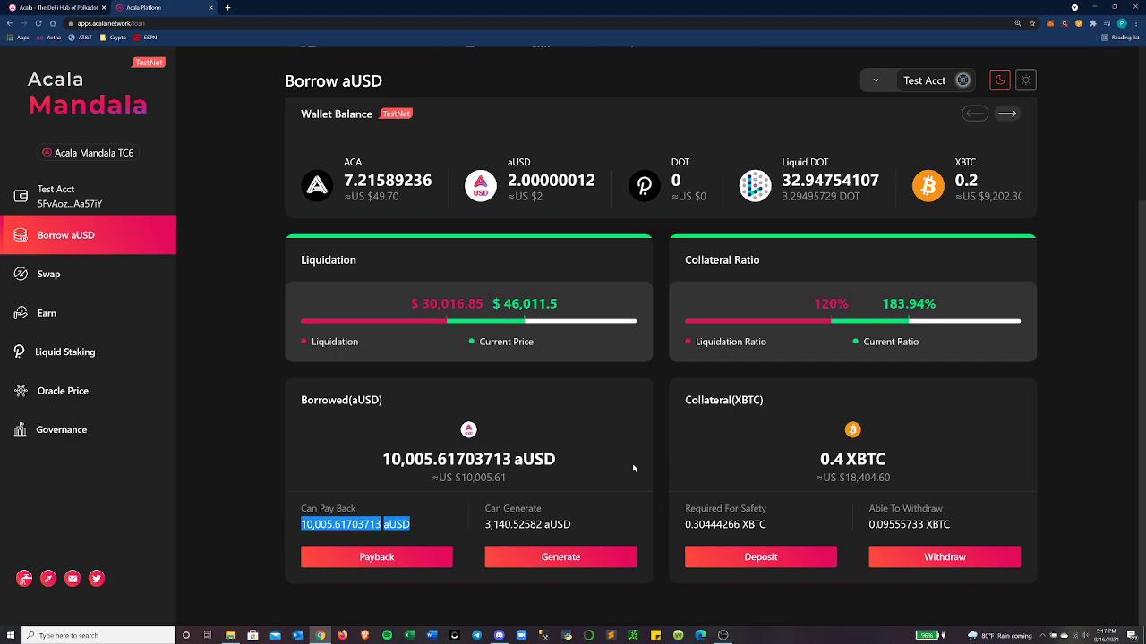
left_click_drag(488, 525, 582, 522)
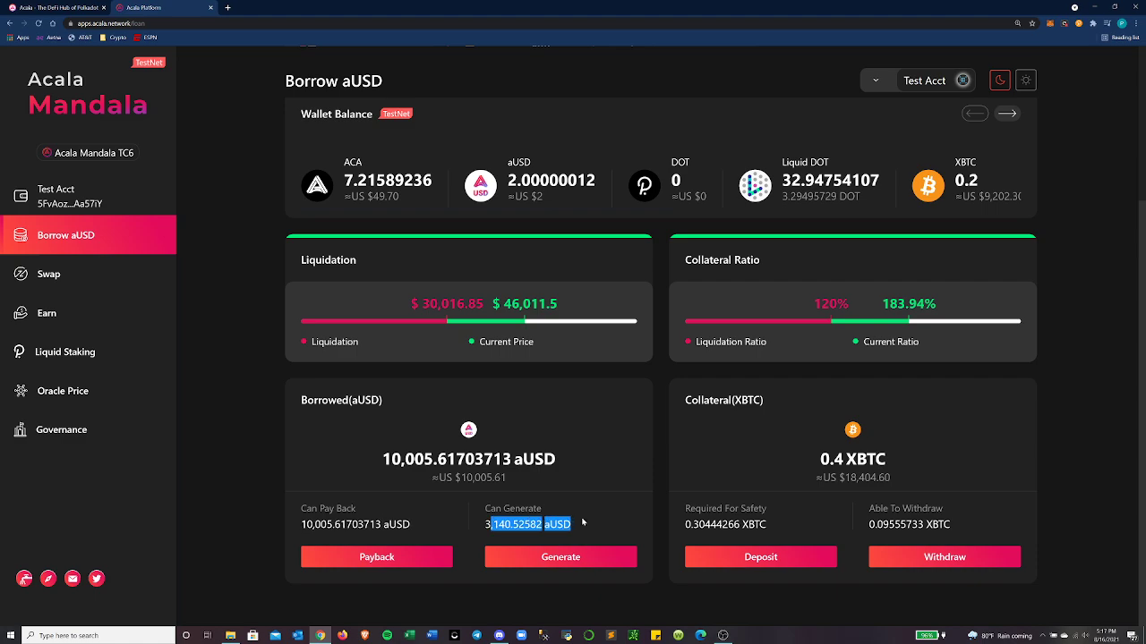
left_click(582, 522)
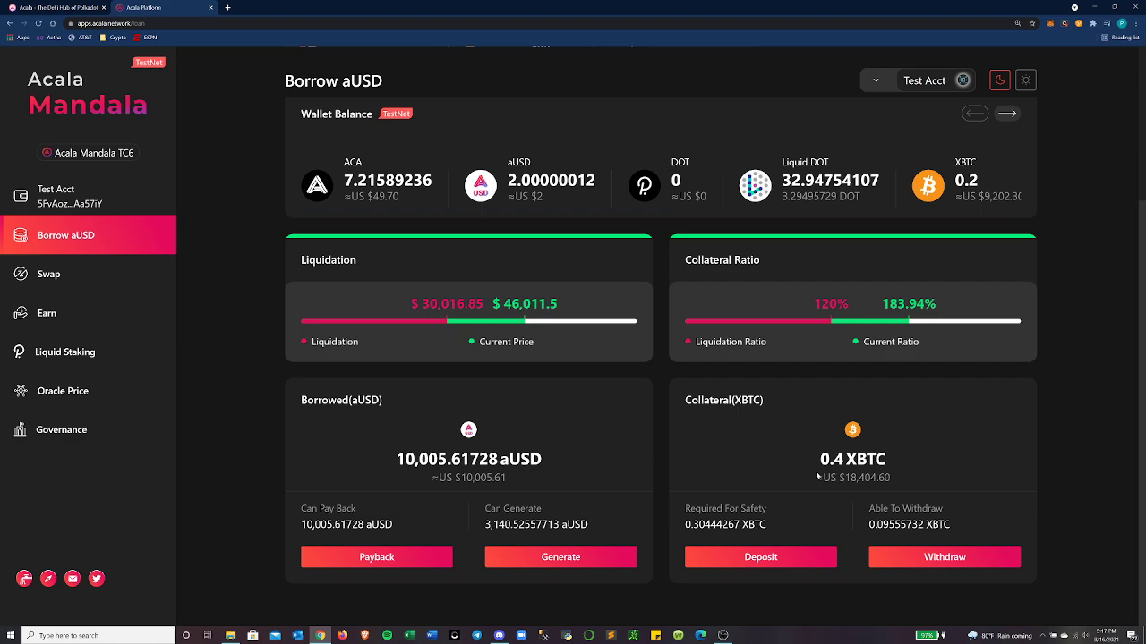
- Enter a 0.2 XBTC deposit, review the new ratio, liquidation price and fee, and confirm
left_click(790, 554)
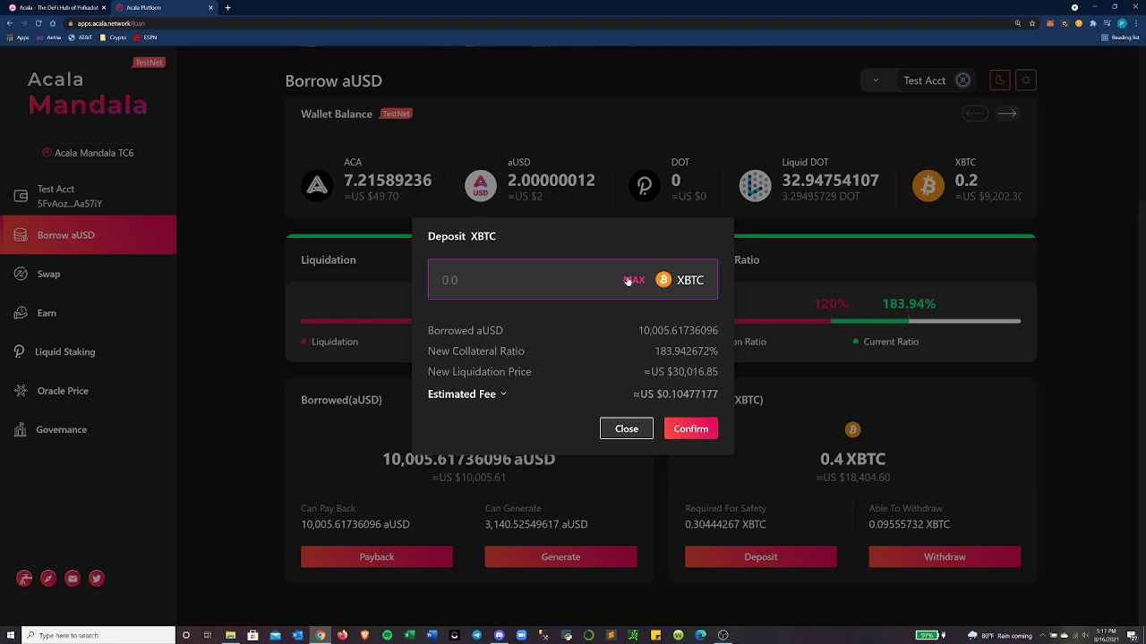
left_click(631, 281)
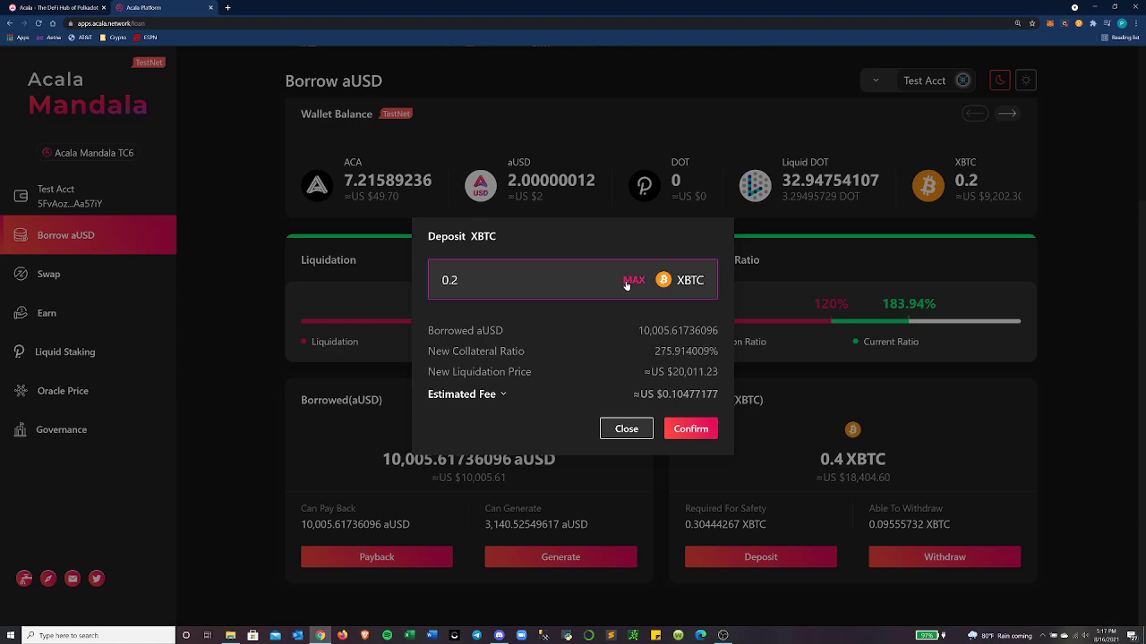
left_click(466, 395)
left_click_drag(658, 364, 718, 363)
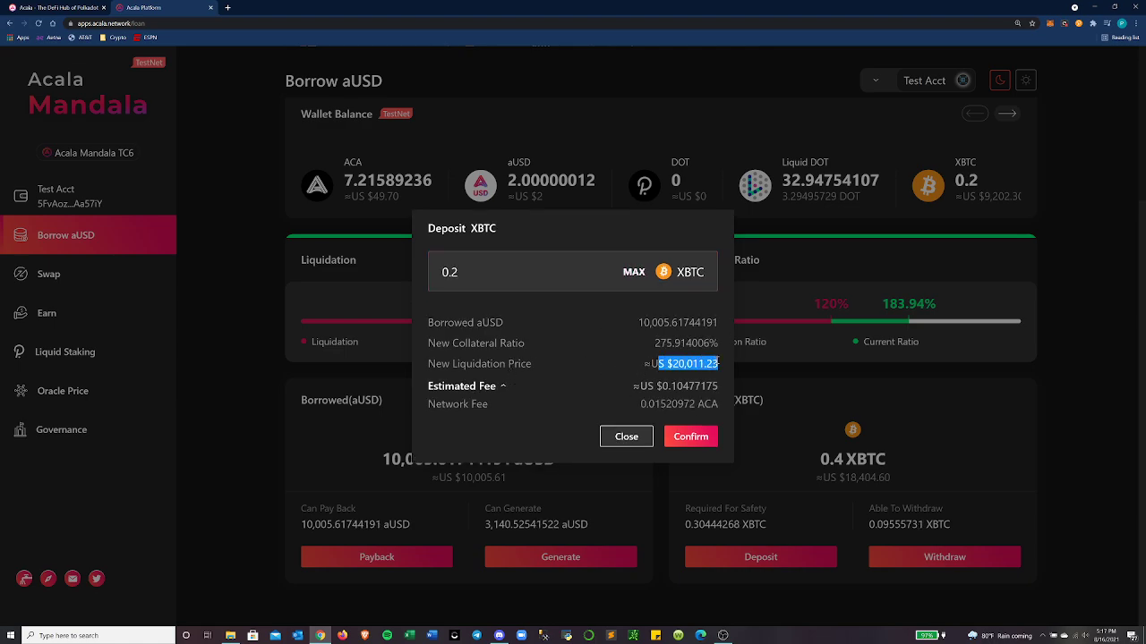
left_click_drag(645, 344, 719, 338)
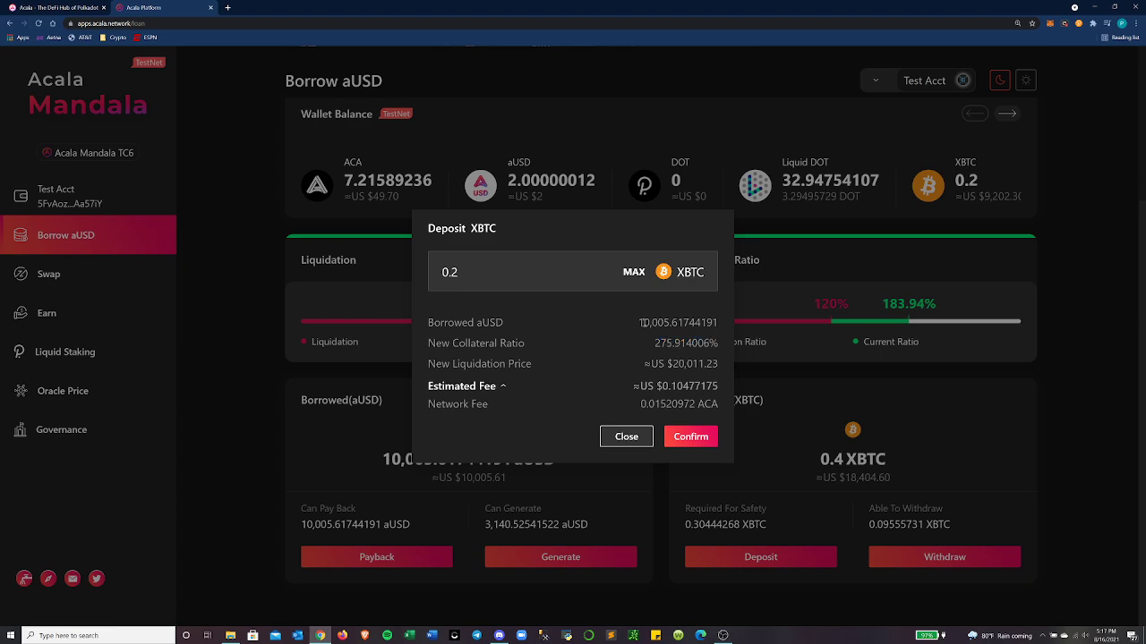
left_click_drag(642, 322, 721, 324)
left_click_drag(640, 404, 713, 405)
left_click(692, 437)
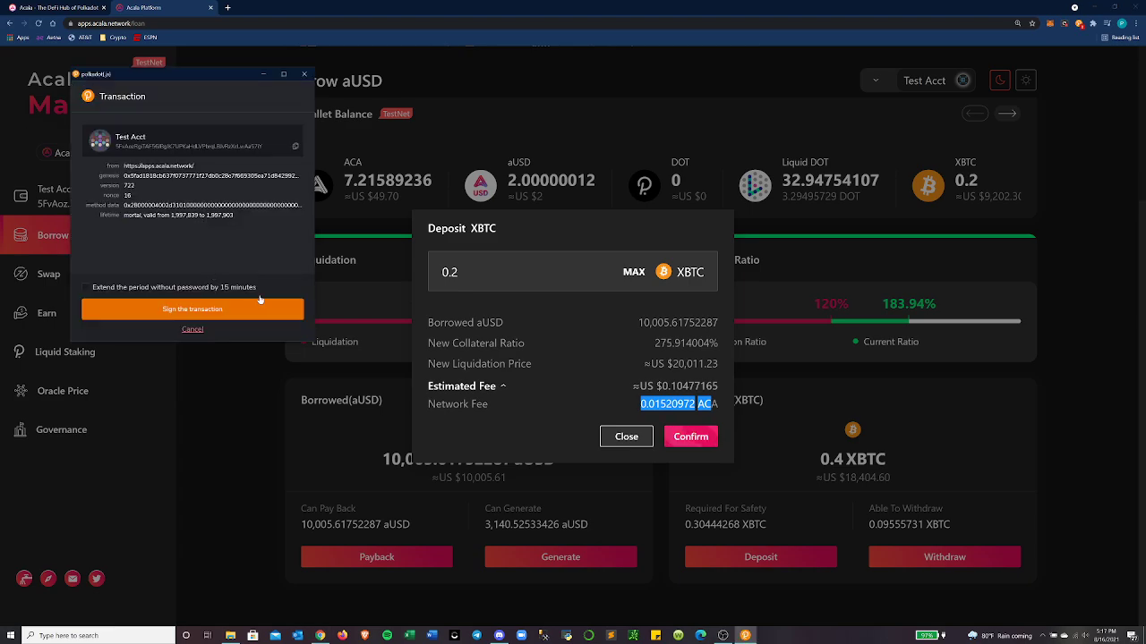
- Sign the deposit with the 15-minute no-password option and highlight the new generable amount
left_click(171, 289)
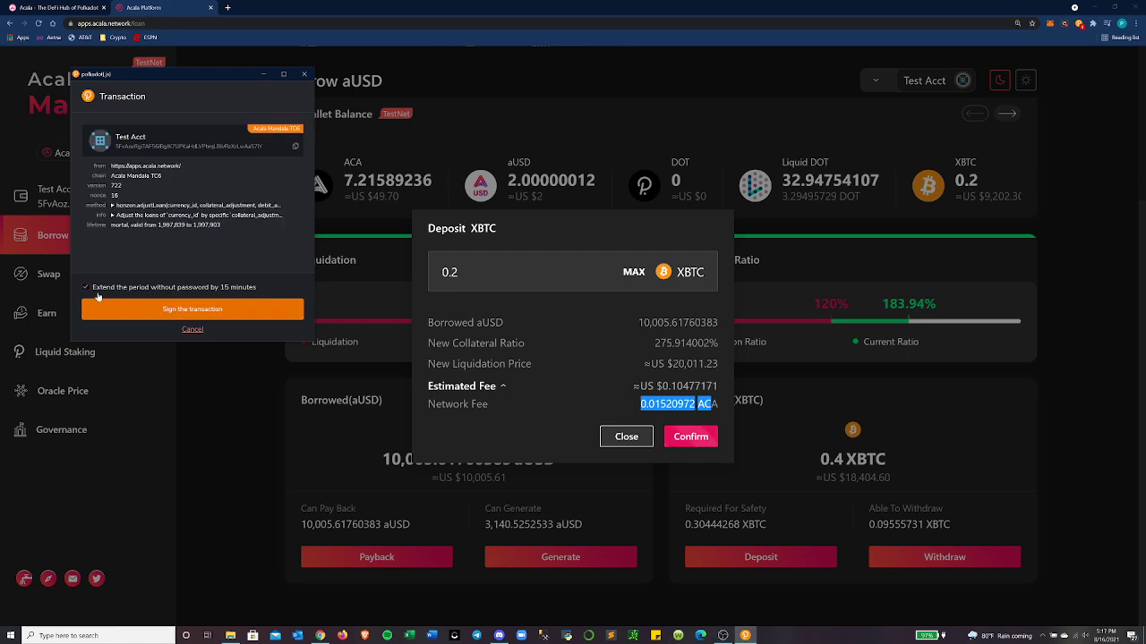
left_click(137, 309)
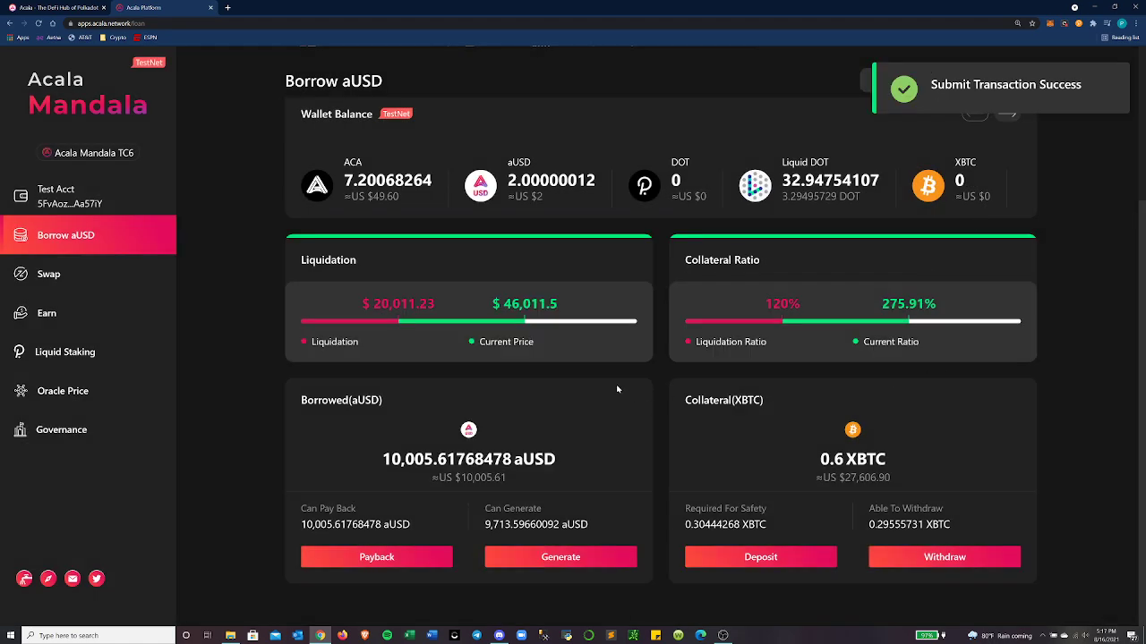
left_click_drag(484, 525, 620, 527)
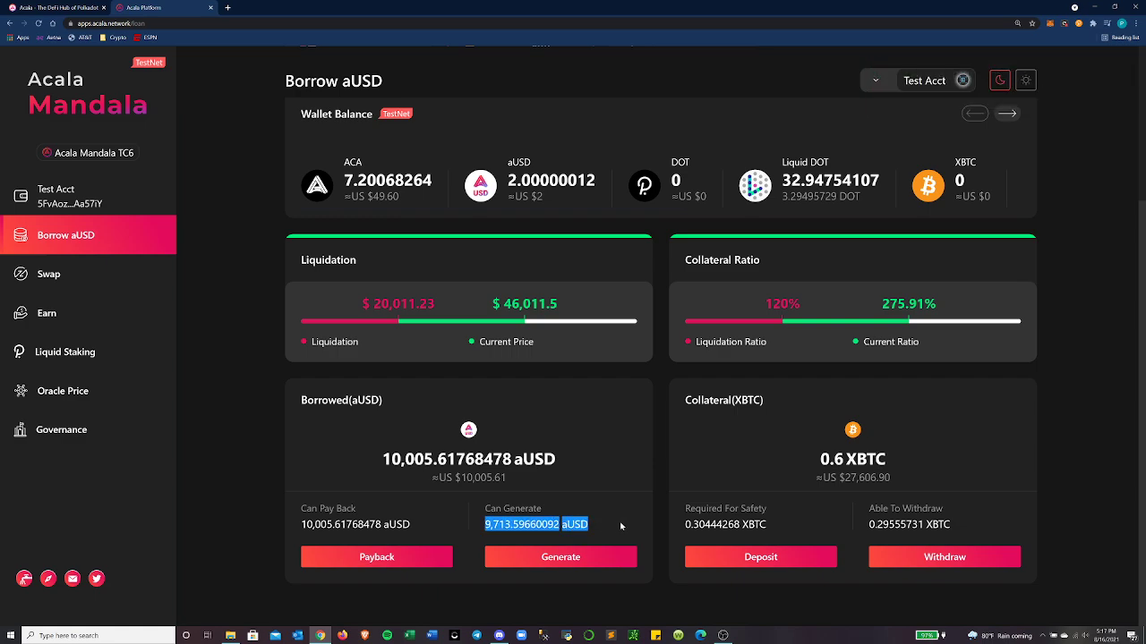
- Generate 4000 aUSD against the XBTC loan and sign it in polkadot{.js}
left_click(562, 557)
left_click(505, 296)
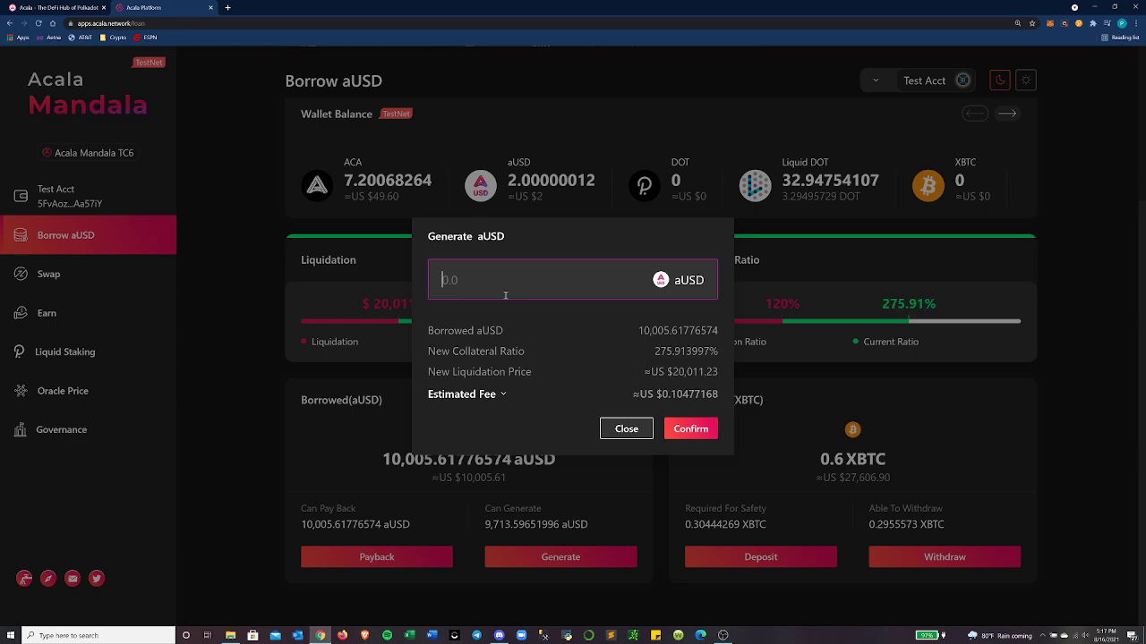
type("4000")
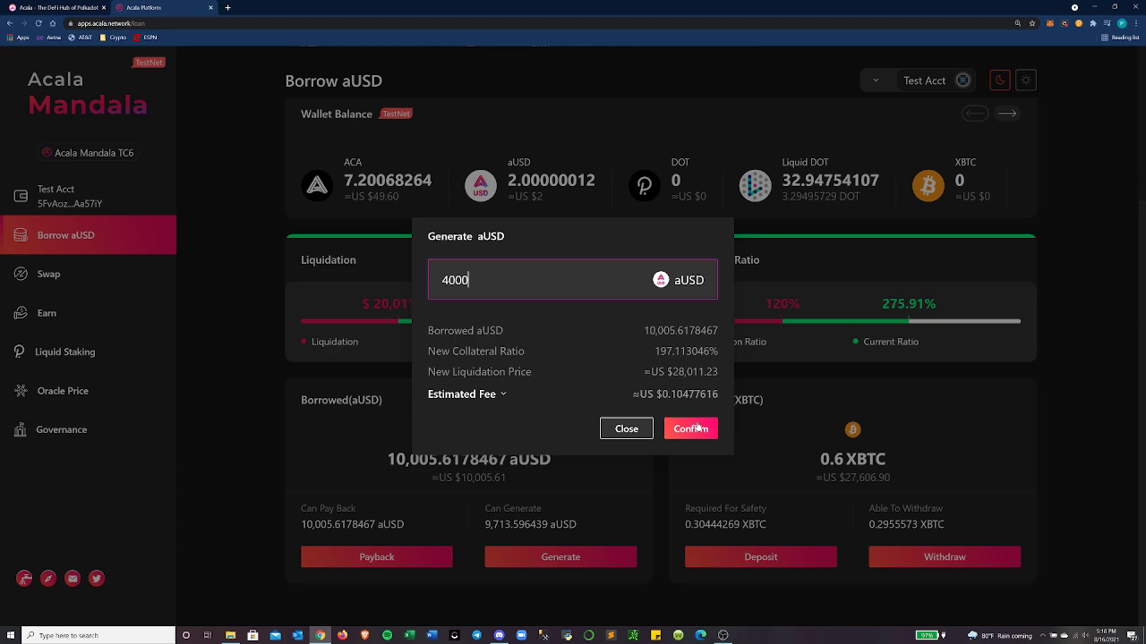
left_click(696, 429)
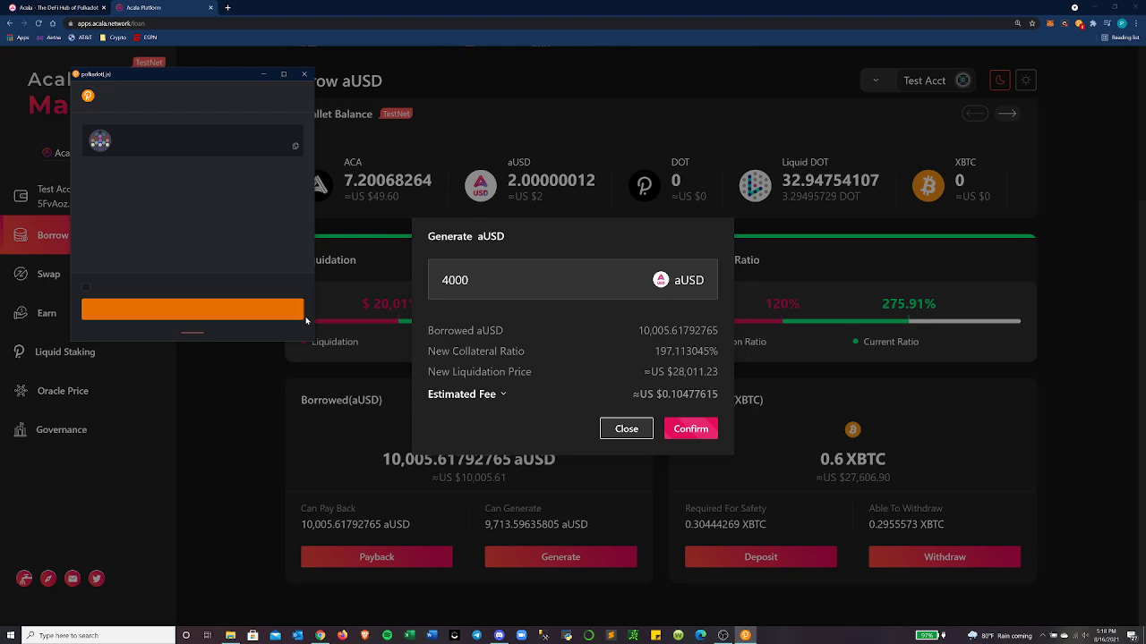
left_click(86, 286)
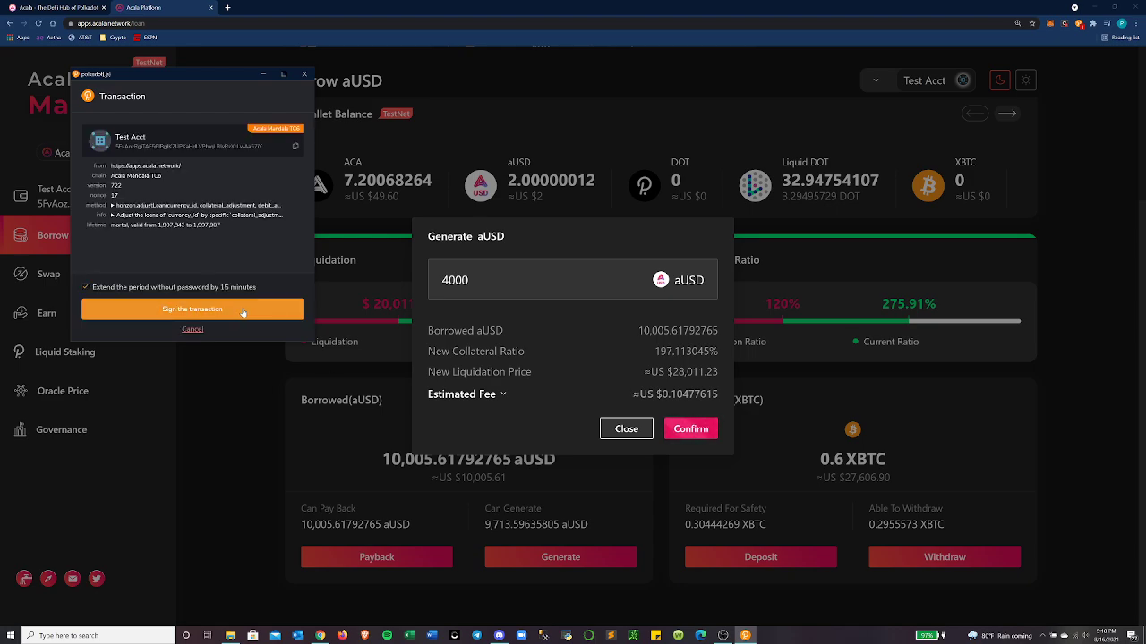
left_click(191, 309)
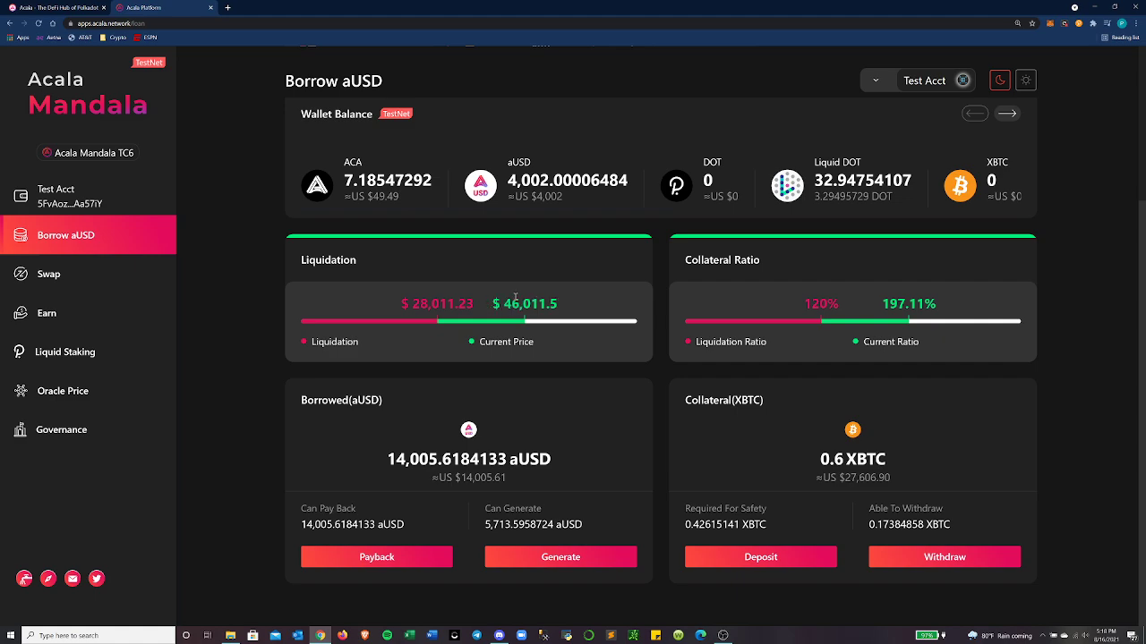
- Highlight the XBTC price and 28,011.23 liquidation price, then check the 4,002.00006484 aUSD wallet balance
left_click_drag(405, 303, 448, 308)
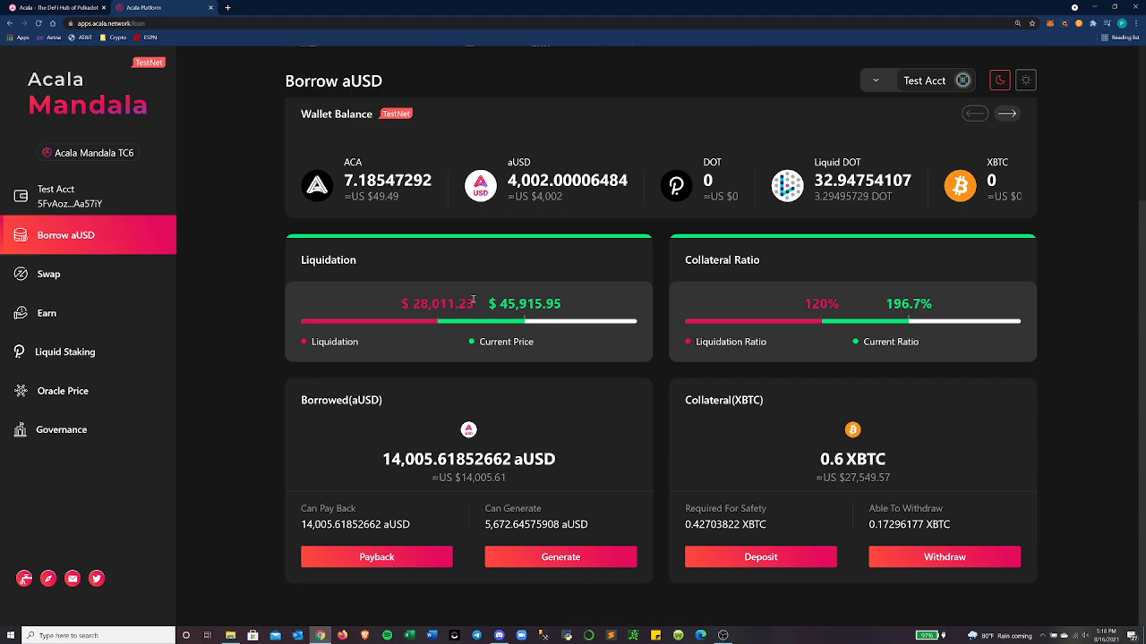
double_click(448, 305)
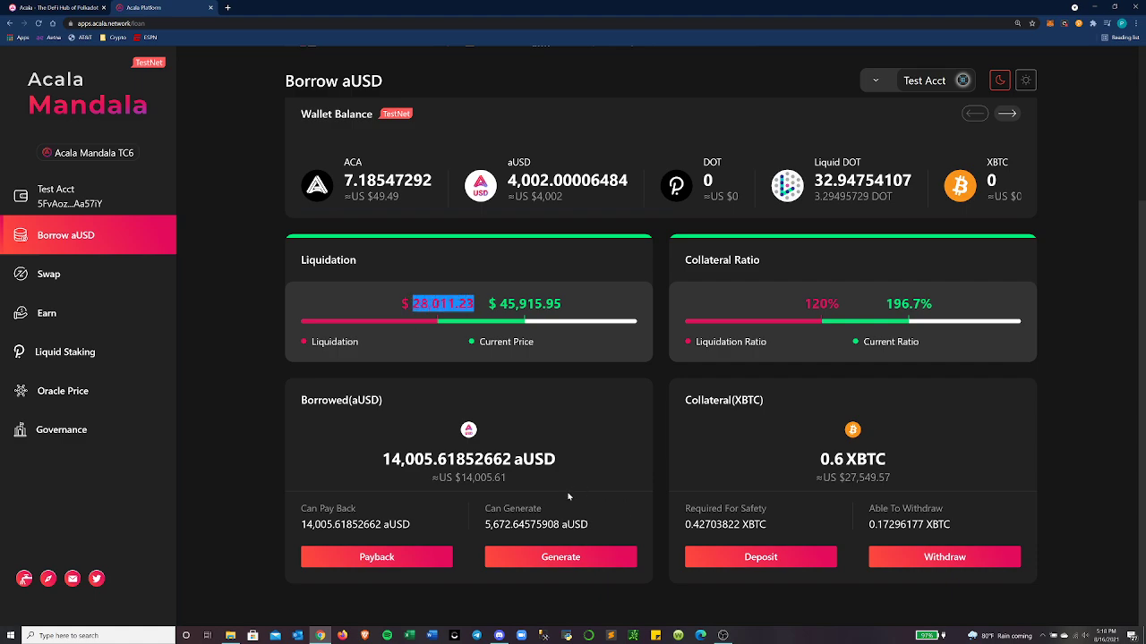
left_click(112, 198)
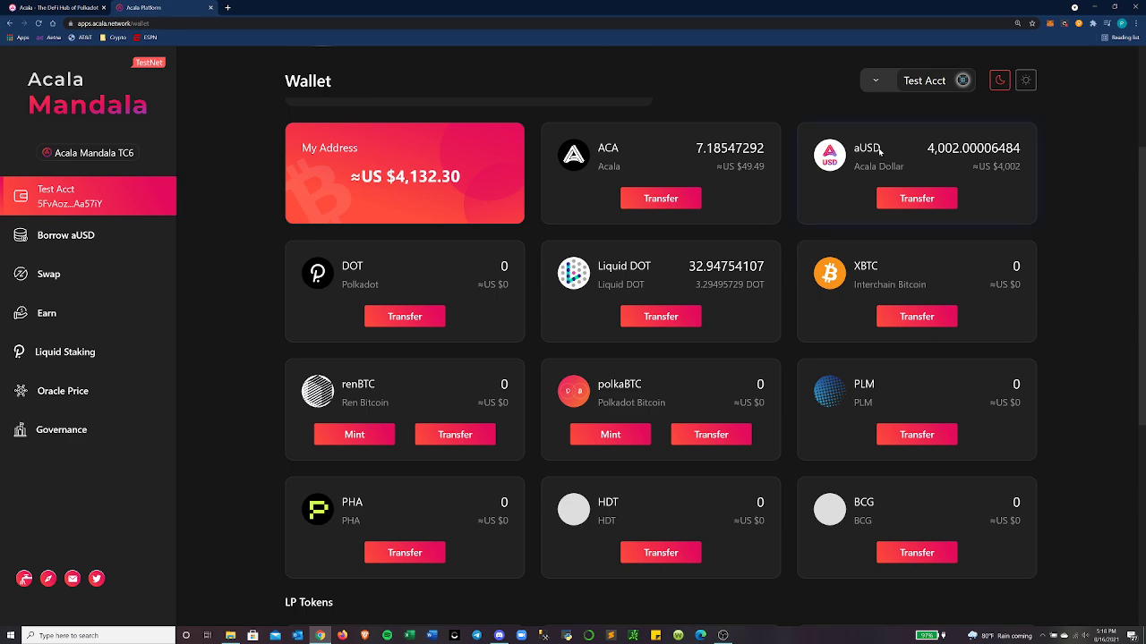
left_click_drag(909, 150, 999, 149)
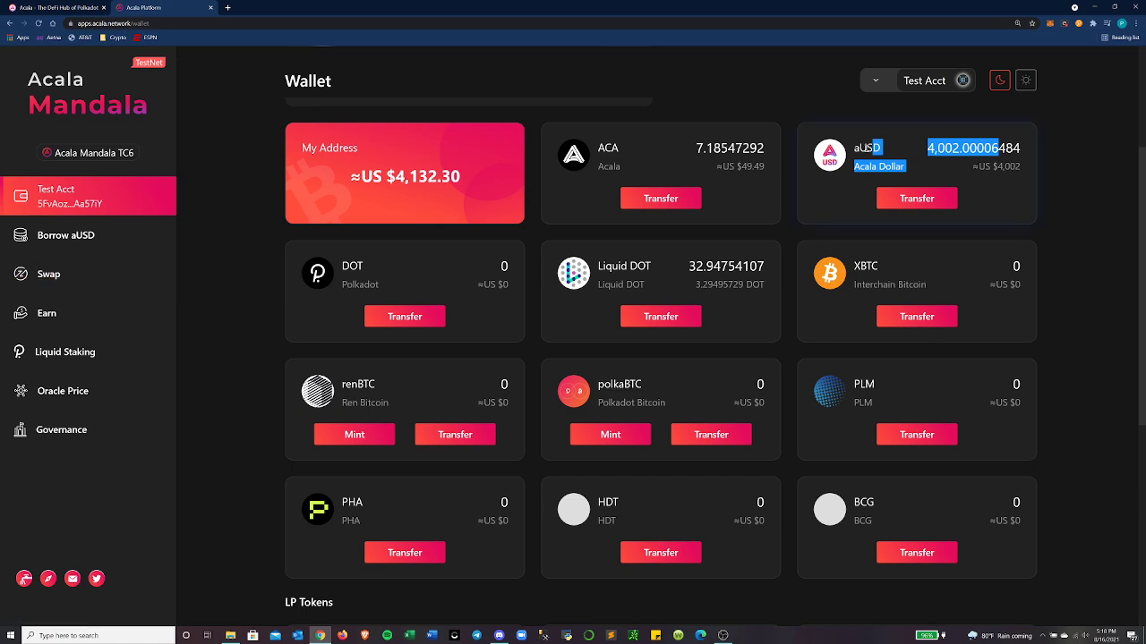
left_click_drag(855, 148, 1021, 145)
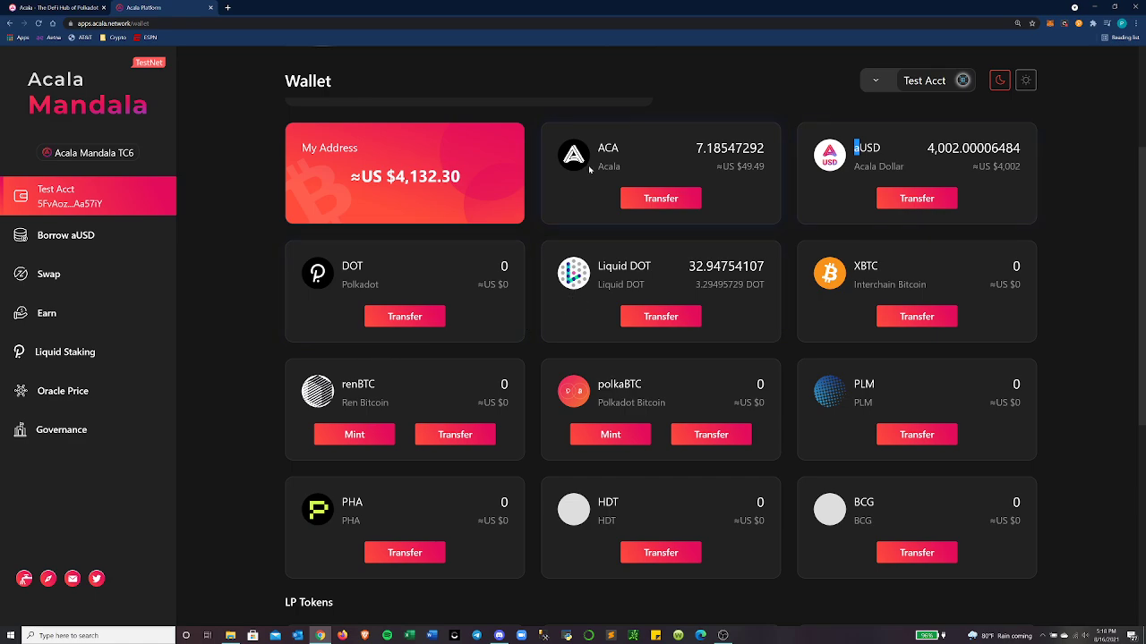
- Enter 2002 aUSD to pay and choose Liquid DOT as the token to receive
left_click(94, 277)
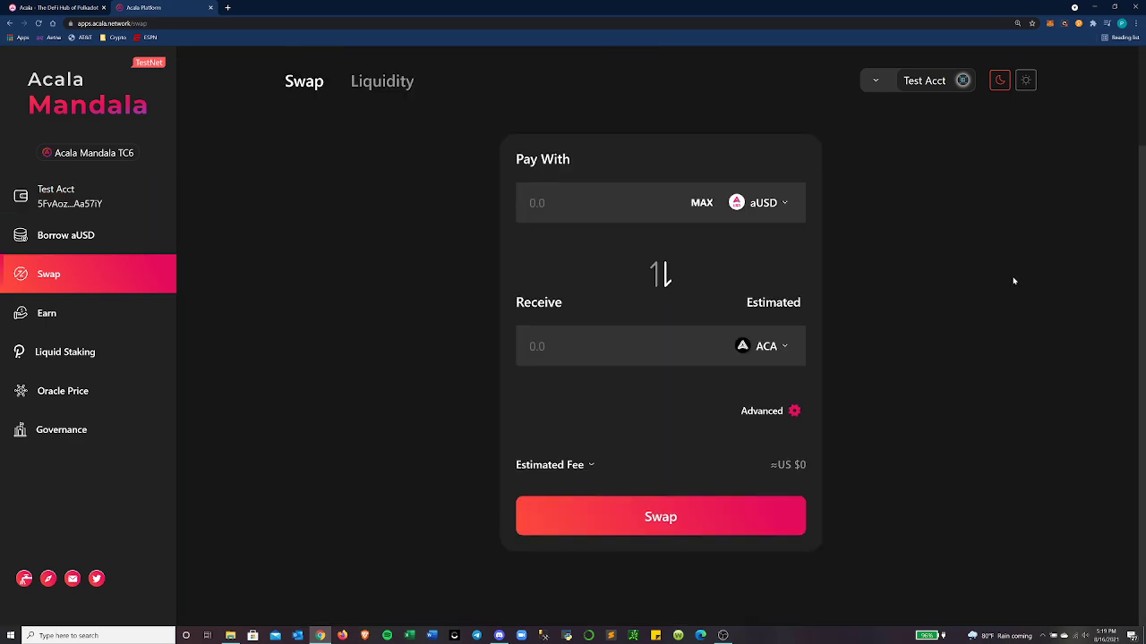
left_click(627, 202)
type("2002")
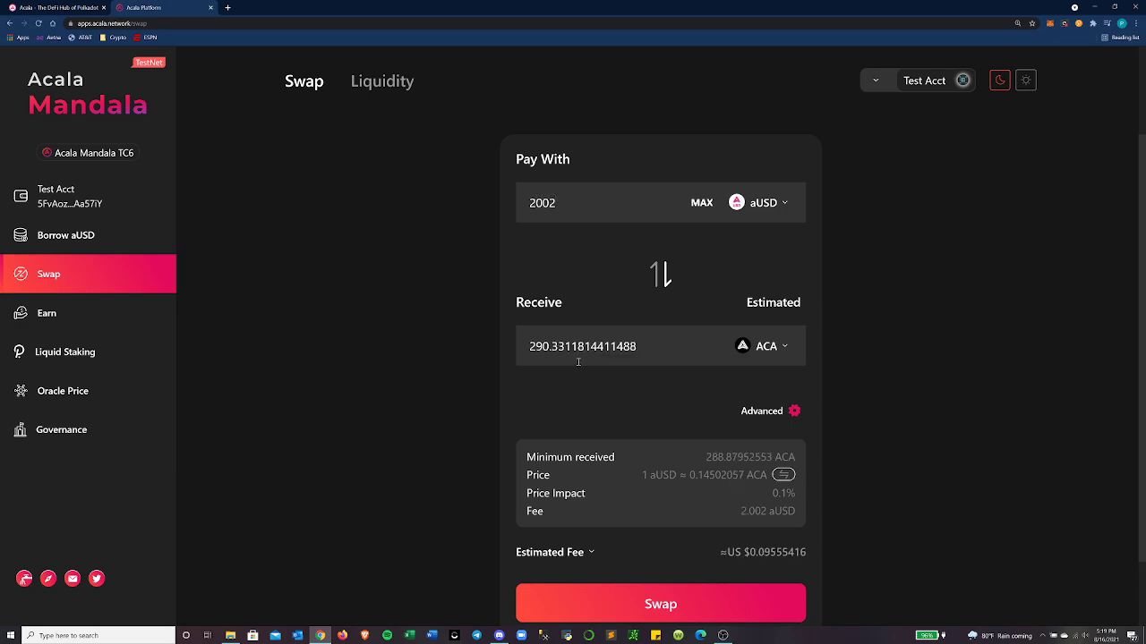
left_click(766, 346)
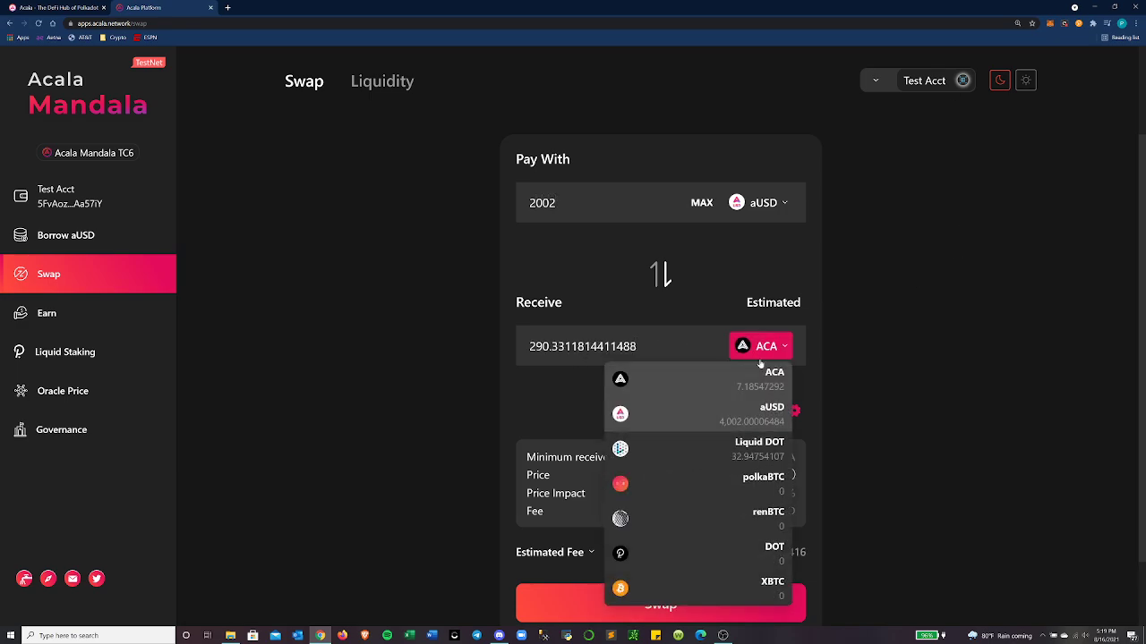
left_click(730, 458)
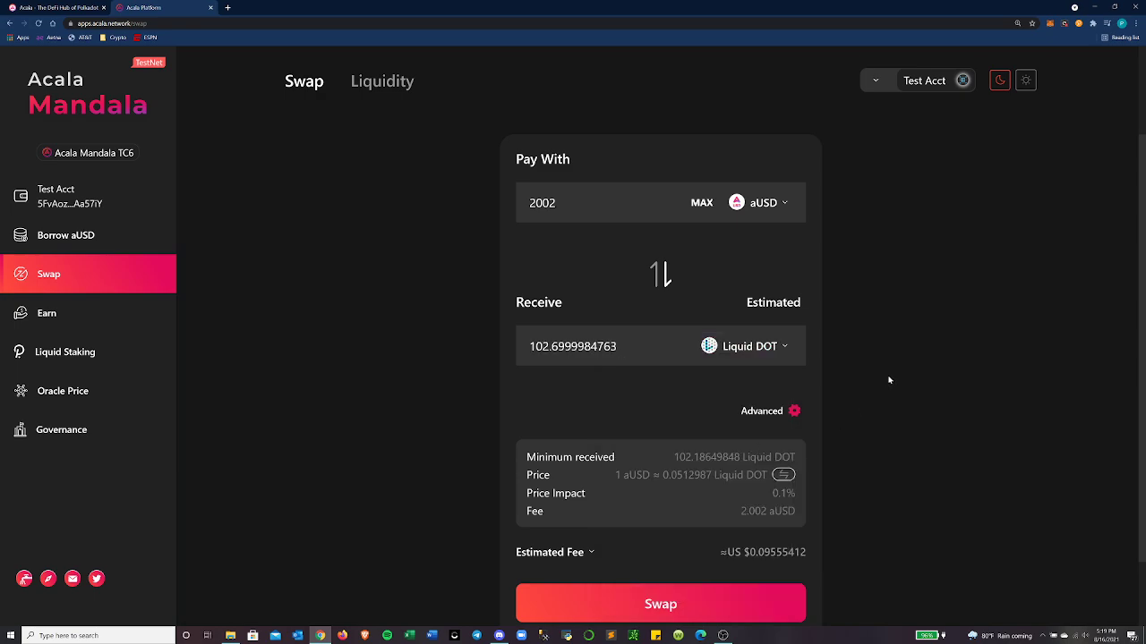
- Review the swap details: minimum received, 0.1% price impact and 2.002 aUSD swap fee
scroll(502, 399, "down", 2)
scroll(538, 283, "up", 1)
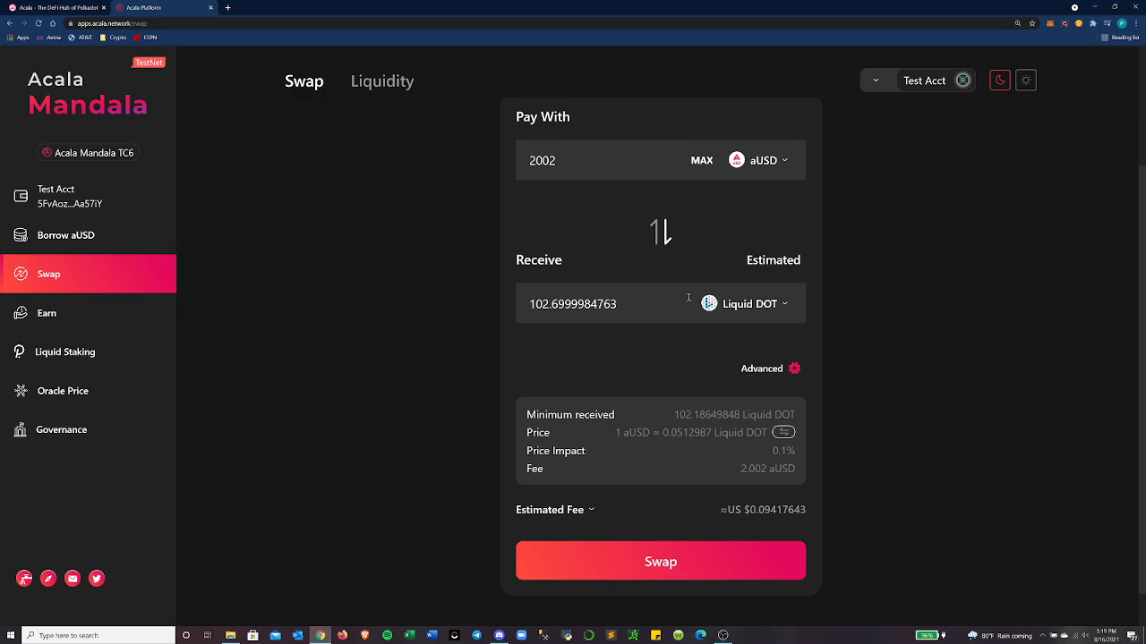
scroll(621, 361, "down", 1)
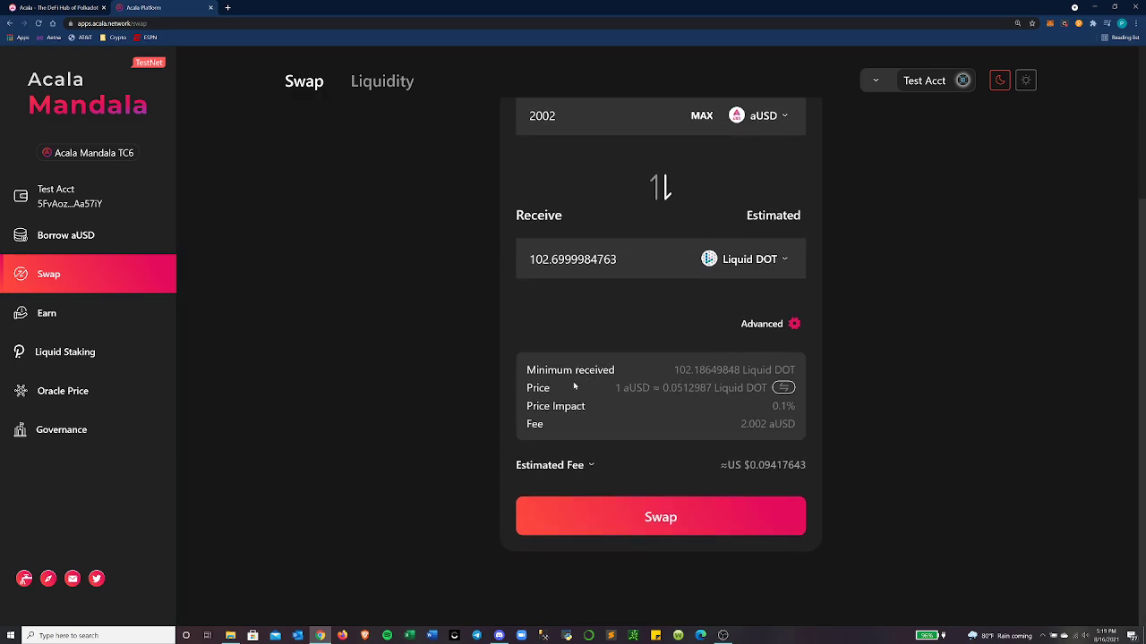
left_click_drag(559, 372, 672, 385)
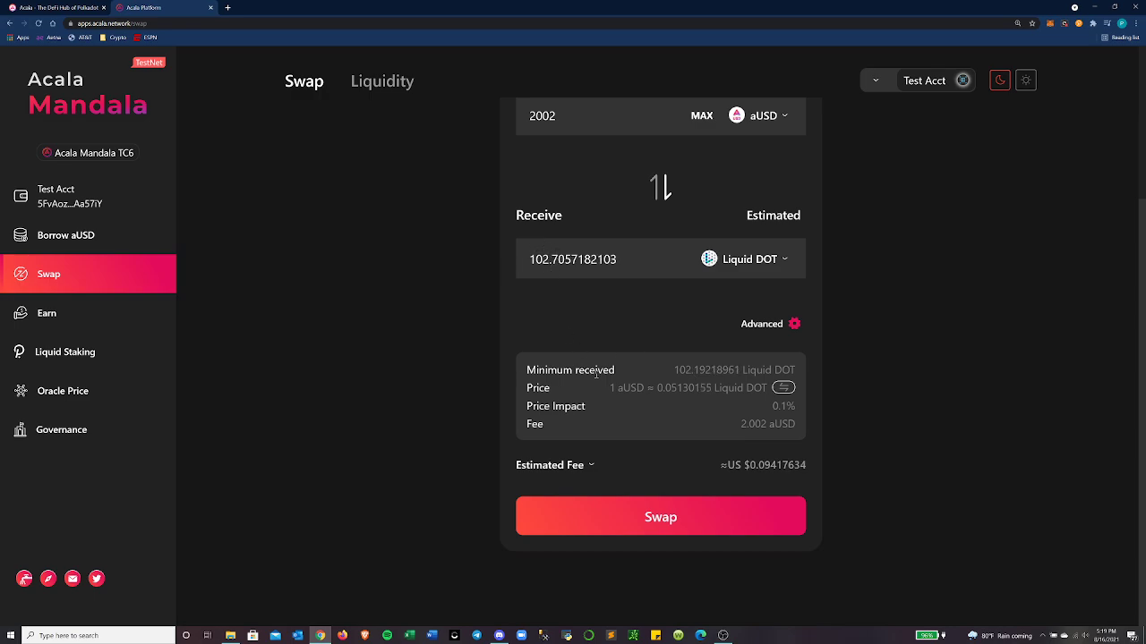
left_click_drag(561, 370, 616, 370)
left_click_drag(537, 406, 796, 407)
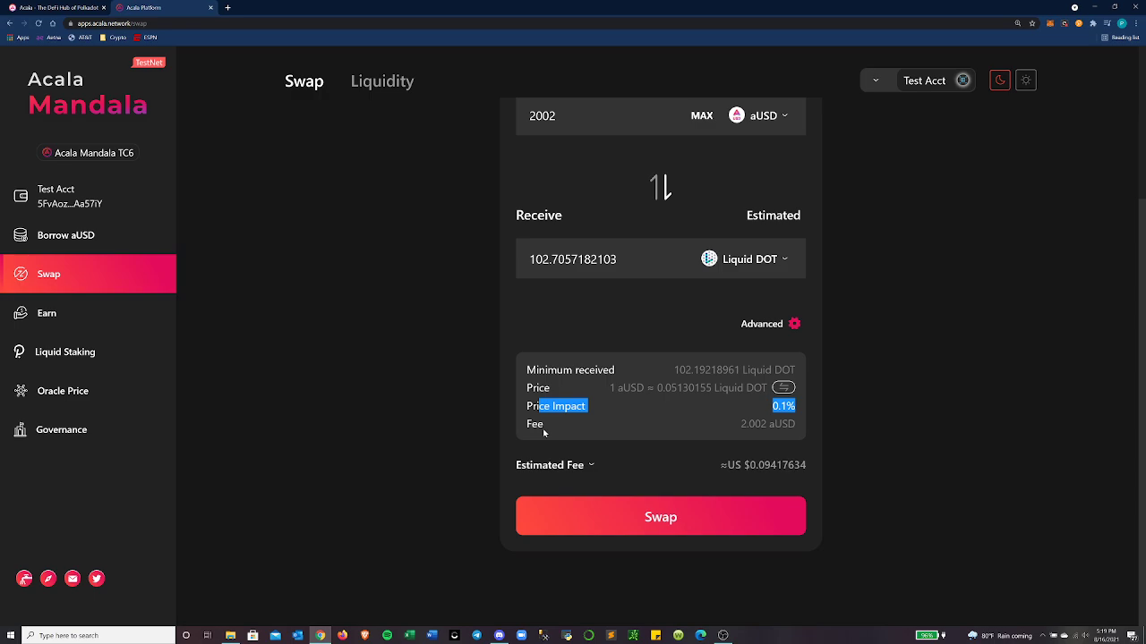
left_click_drag(535, 424, 794, 436)
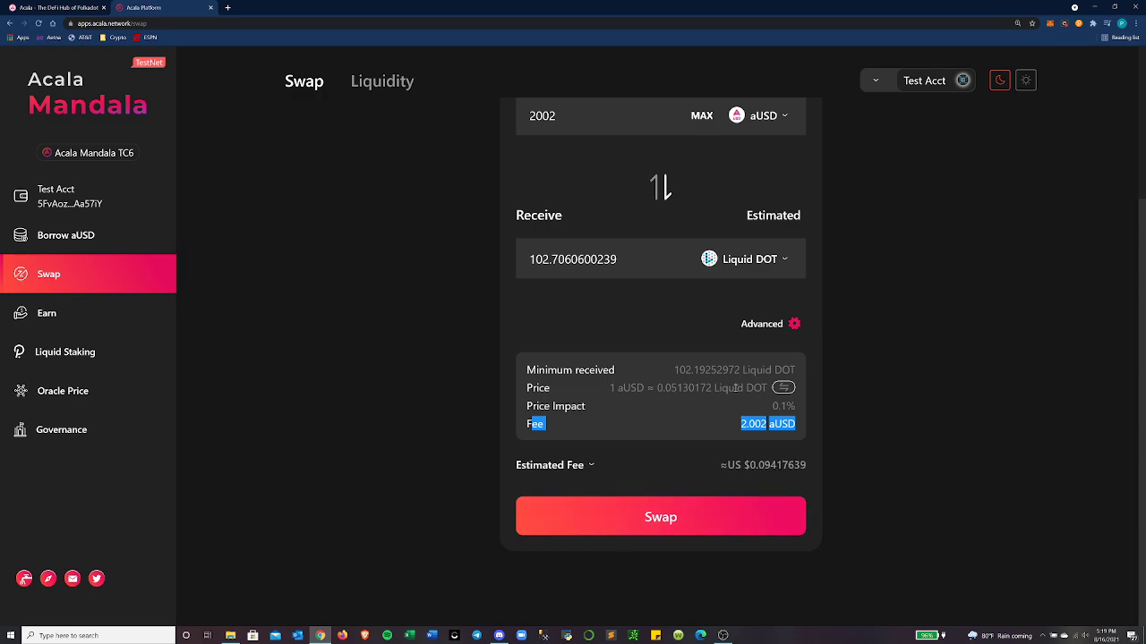
- Look at the slippage limit options, then submit the 2002 aUSD swap
left_click(794, 326)
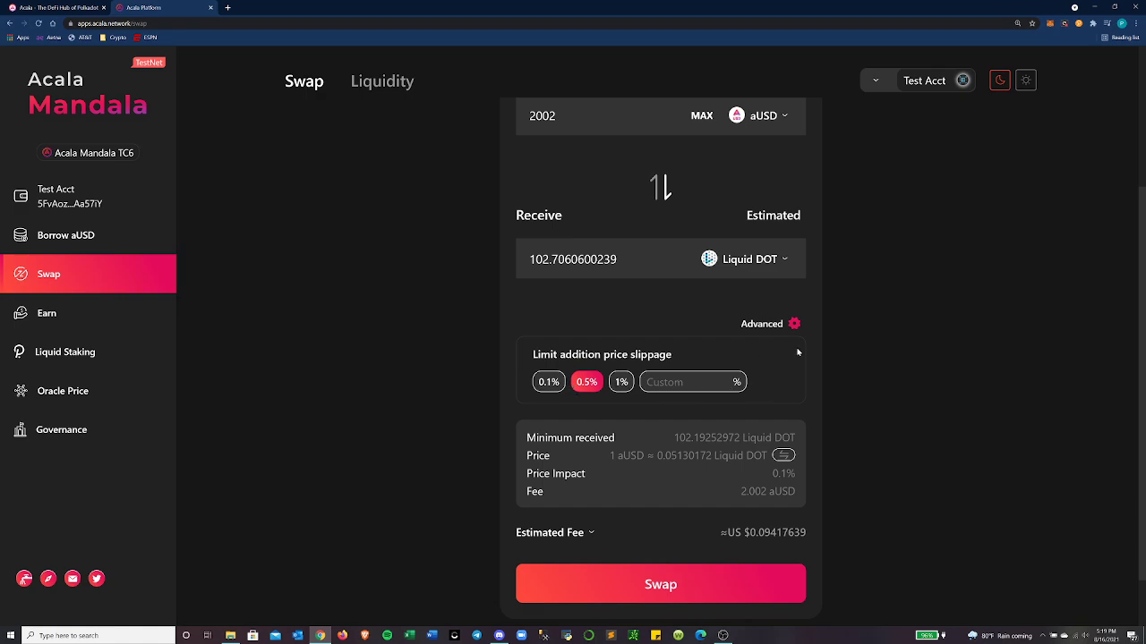
left_click(781, 328)
left_click(651, 524)
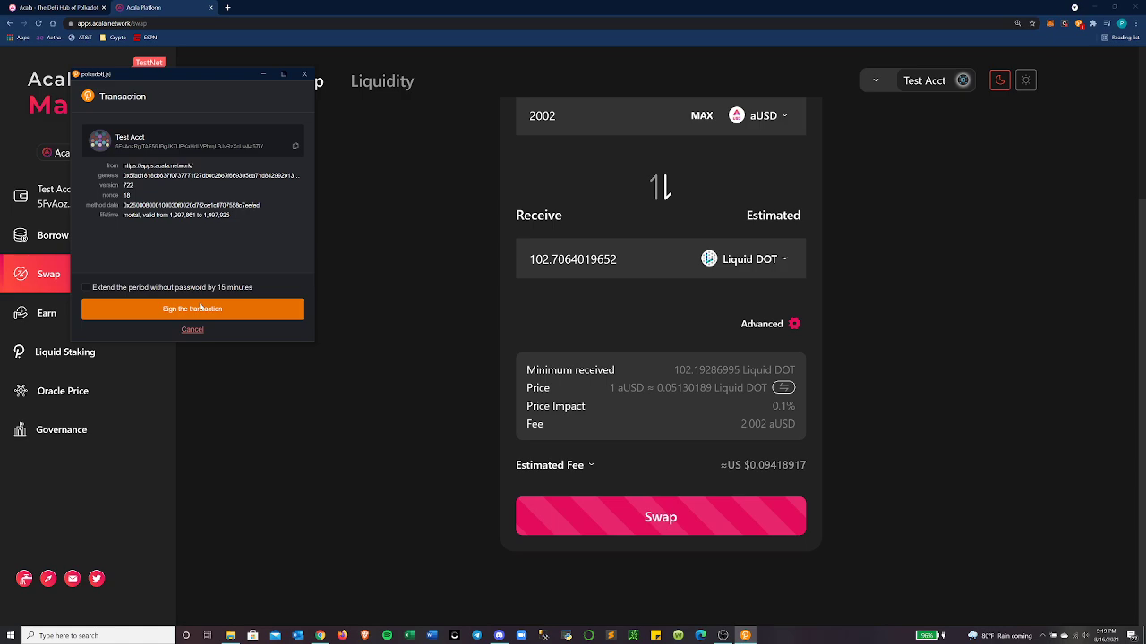
- Sign the swap in polkadot{js}, extending the password-free period, receiving 102.706401 Liquid DOT
left_click(108, 290)
left_click(111, 308)
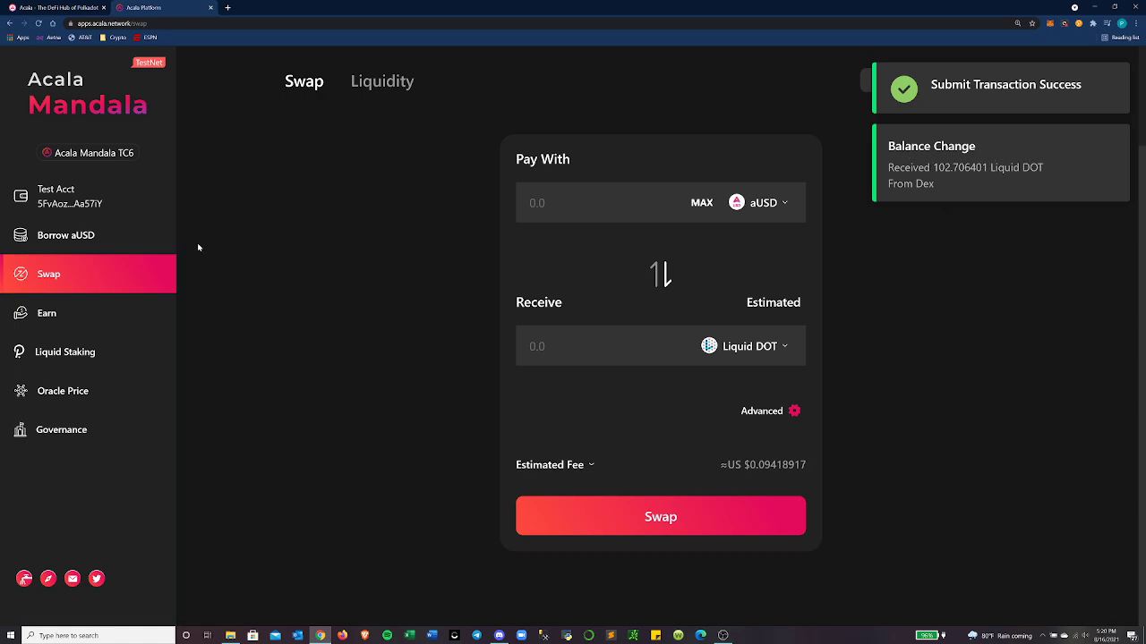
scroll(483, 411, "down", 2)
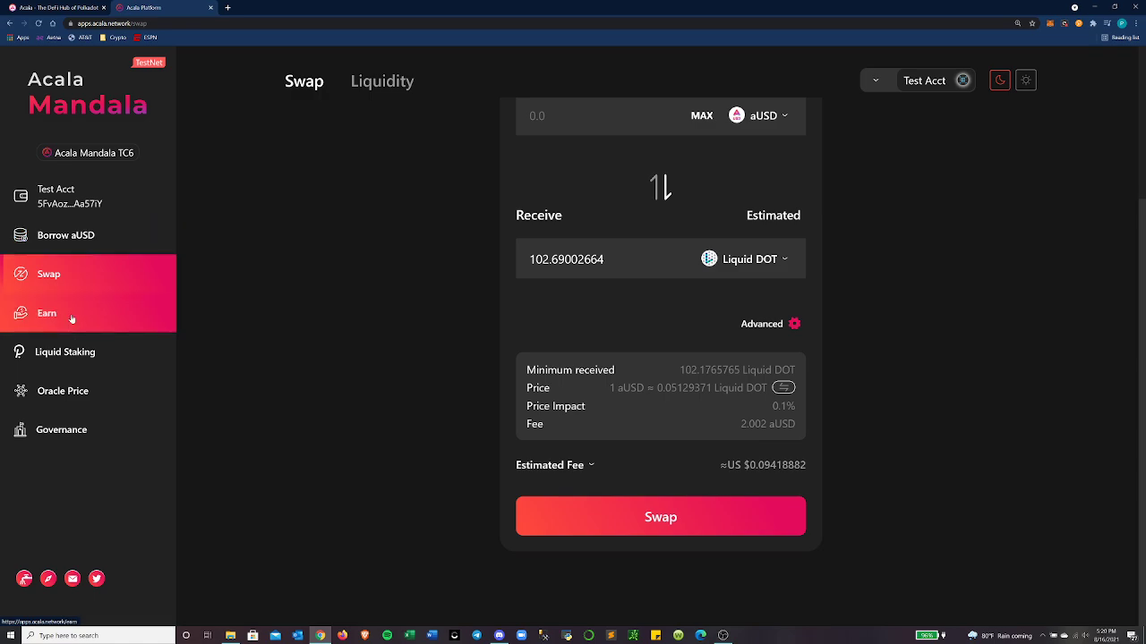
- On the Liquidity page, look over the Withdraw form's LP token list, then return to Add Liquidity
scroll(385, 183, "up", 3)
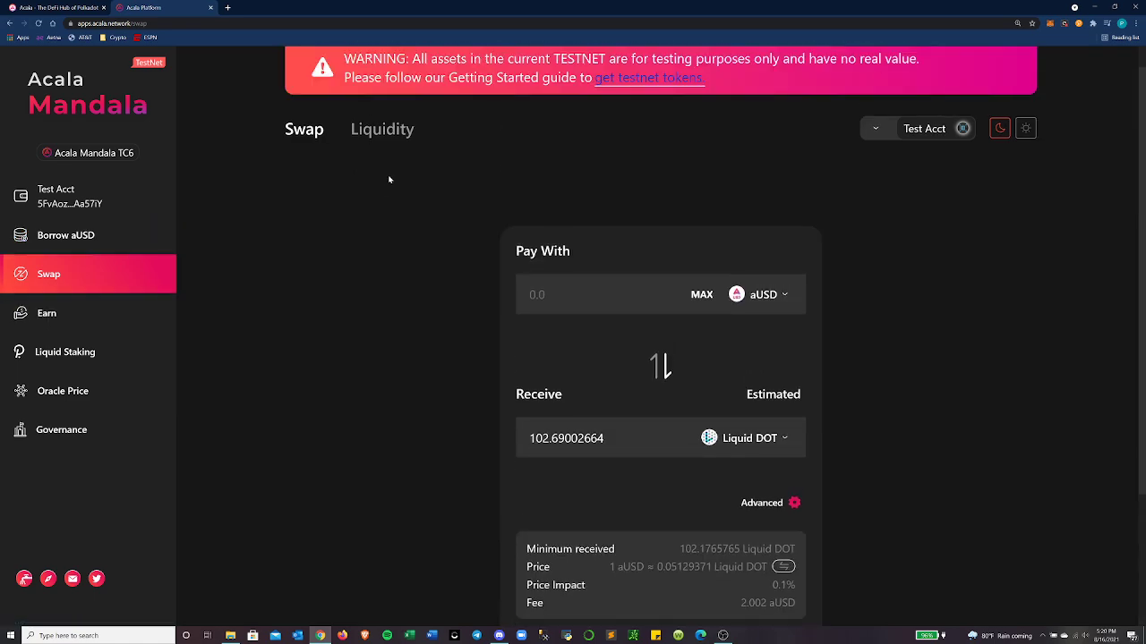
left_click(383, 129)
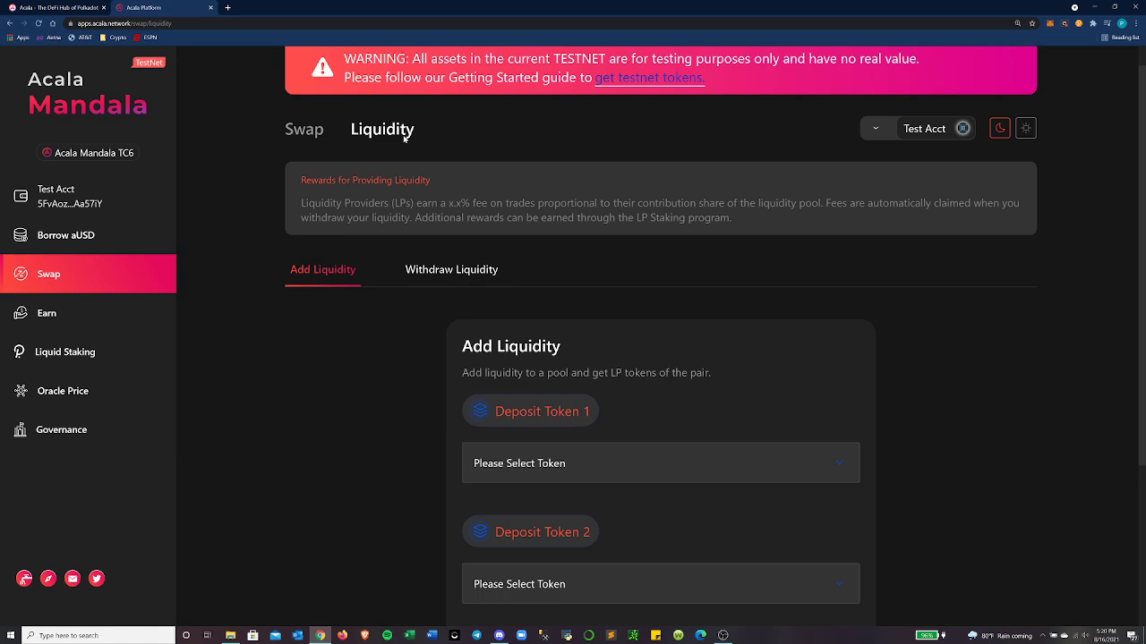
left_click(462, 270)
scroll(895, 288, "down", 2)
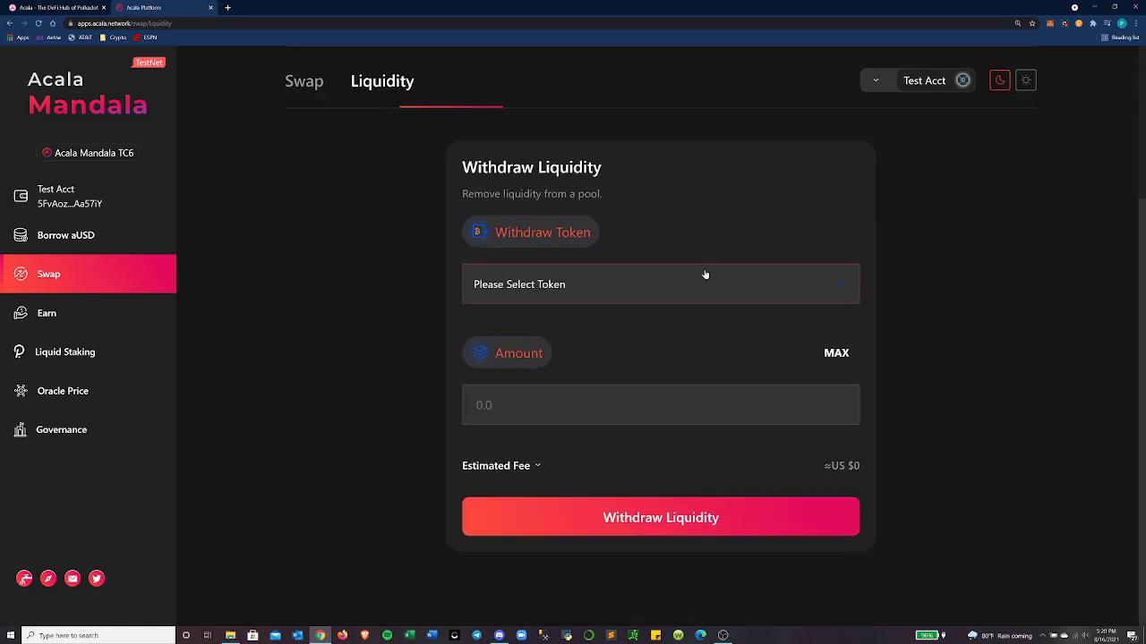
left_click(616, 303)
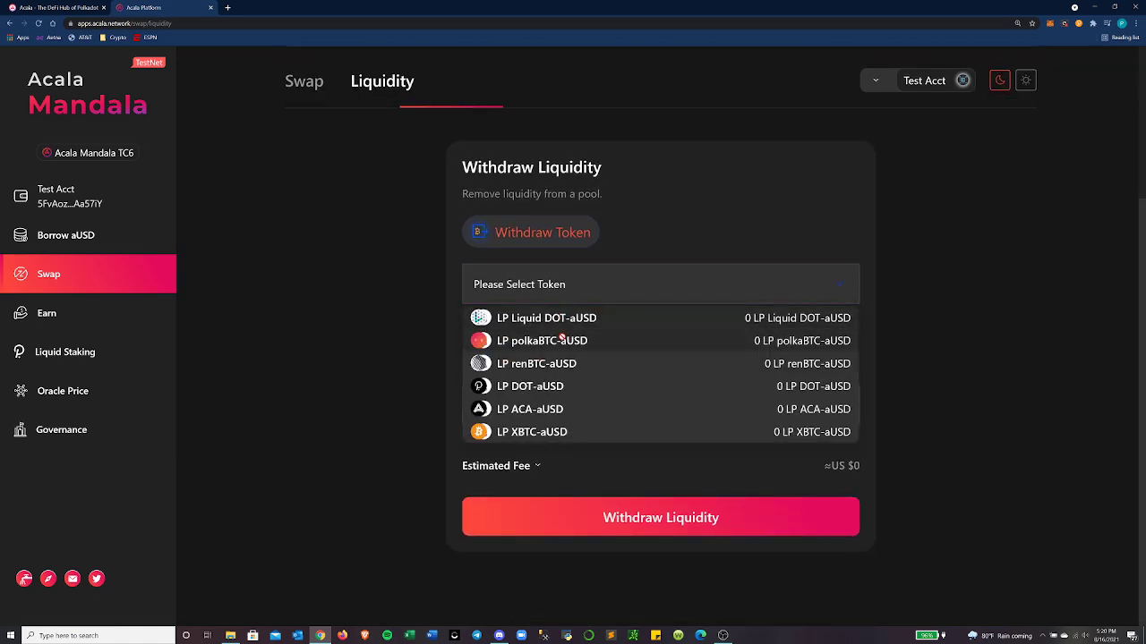
left_click(404, 263)
scroll(363, 256, "up", 2)
left_click(347, 304)
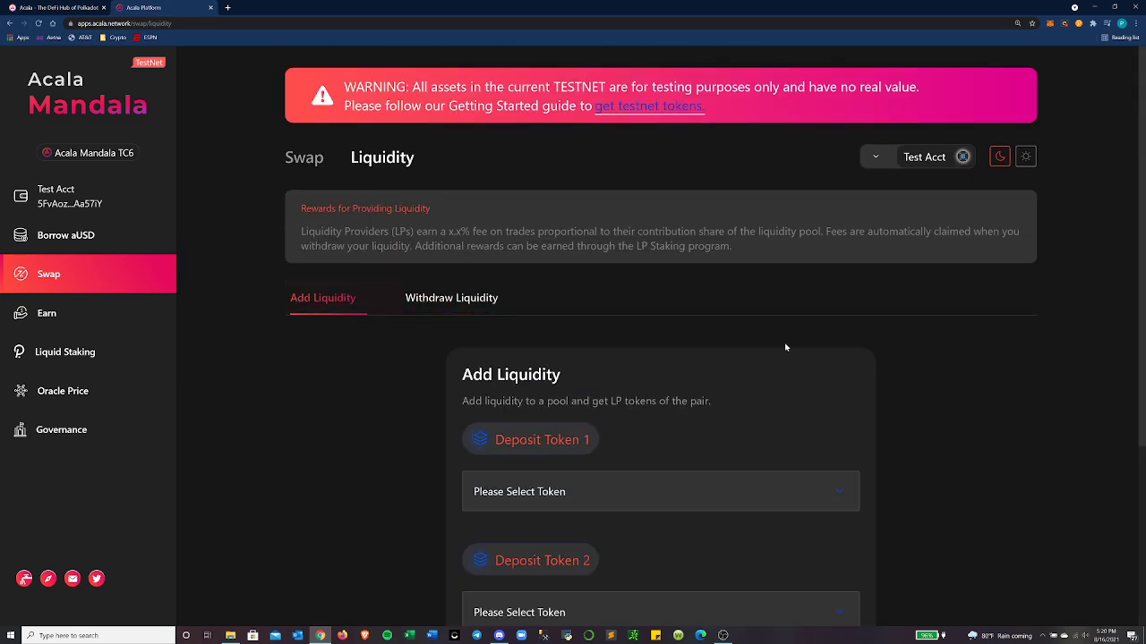
scroll(719, 379, "down", 2)
- Pick Liquid DOT and aUSD as the deposit tokens and fill in the maximum amounts
left_click(615, 311)
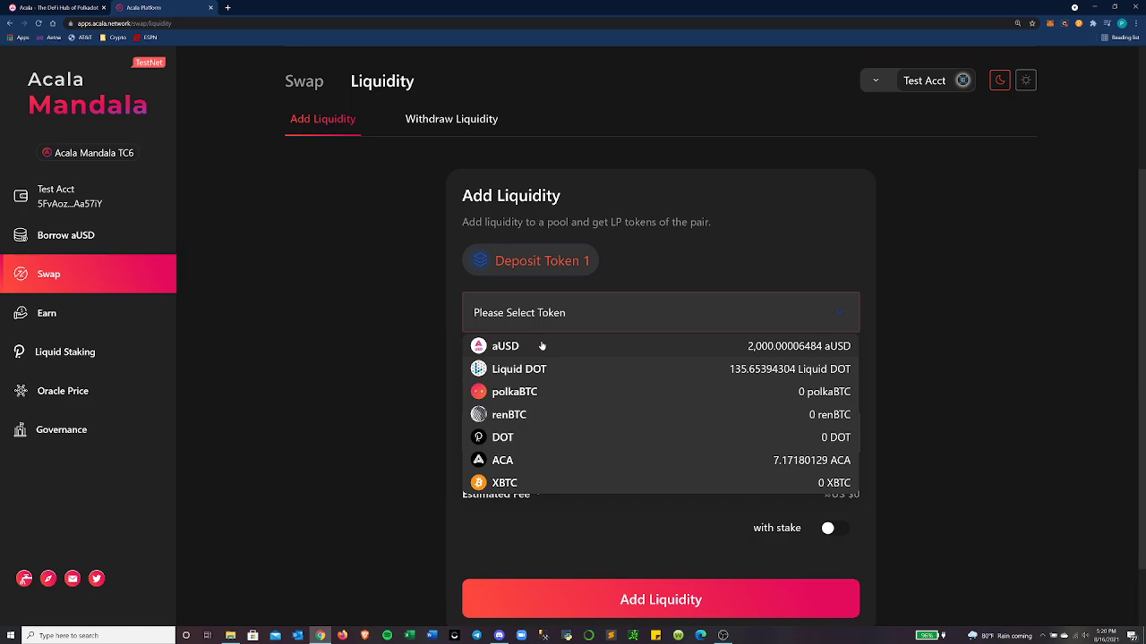
left_click(523, 369)
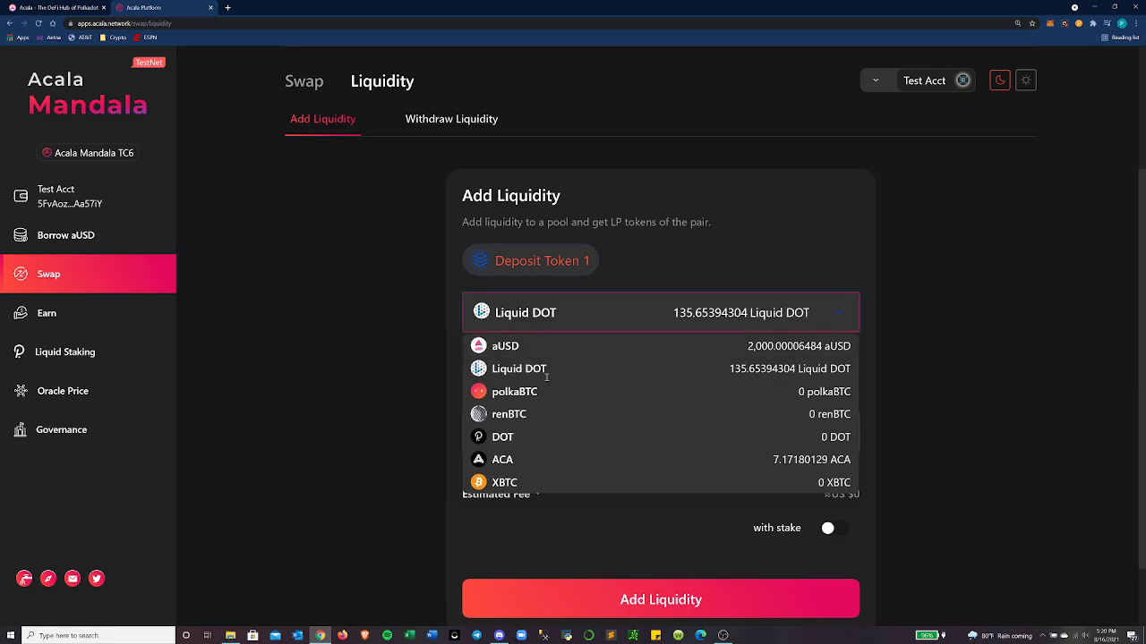
left_click(633, 437)
left_click(560, 466)
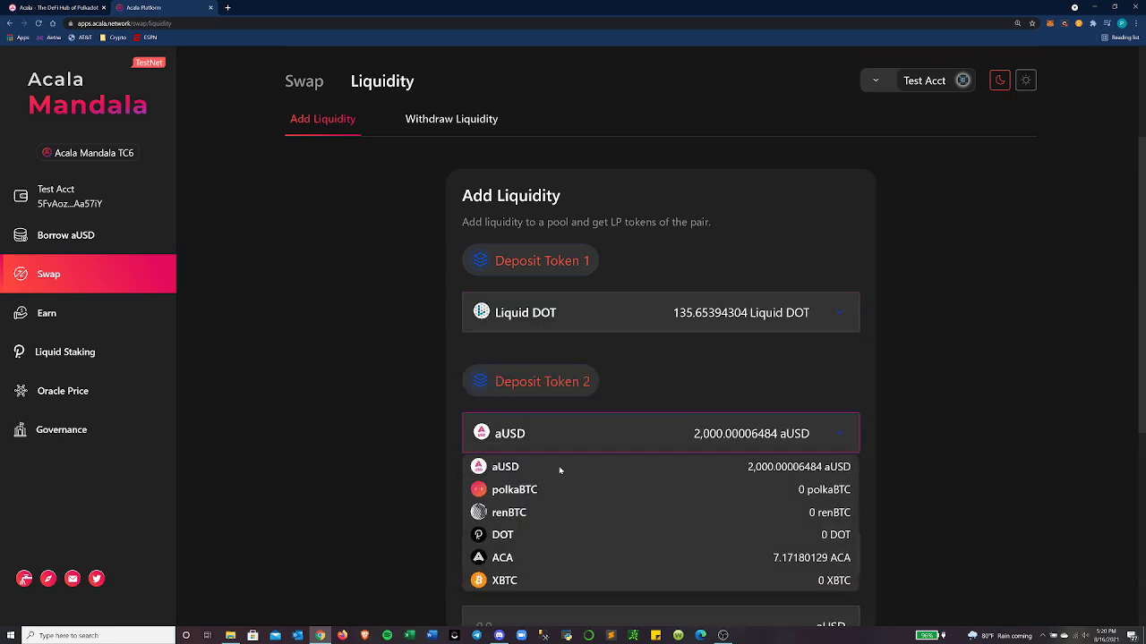
scroll(634, 420, "down", 2)
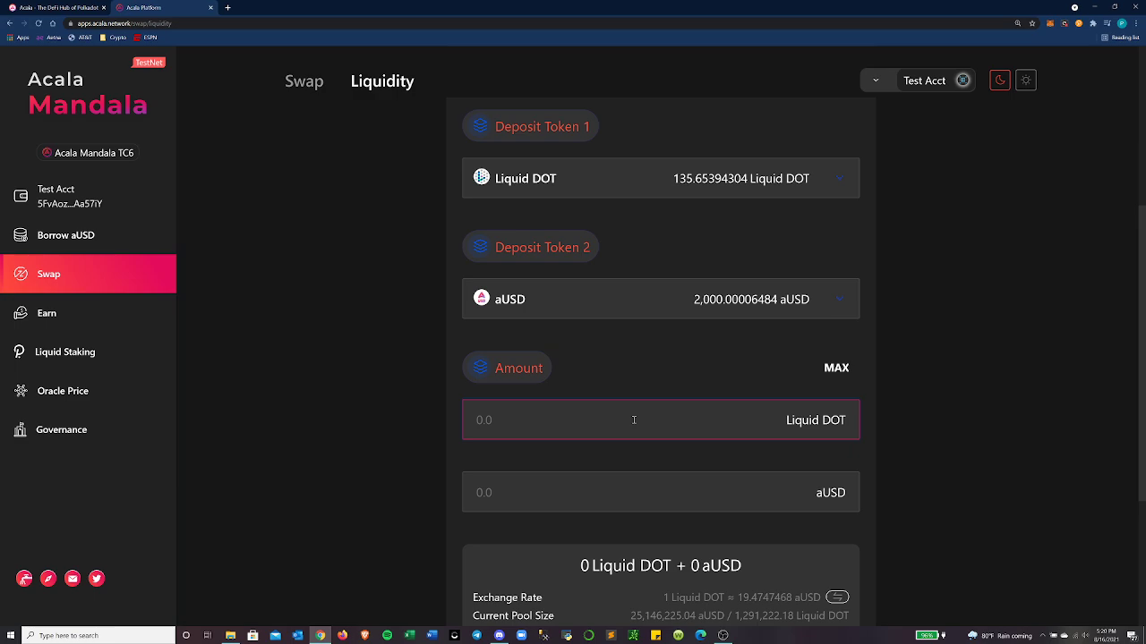
left_click(835, 368)
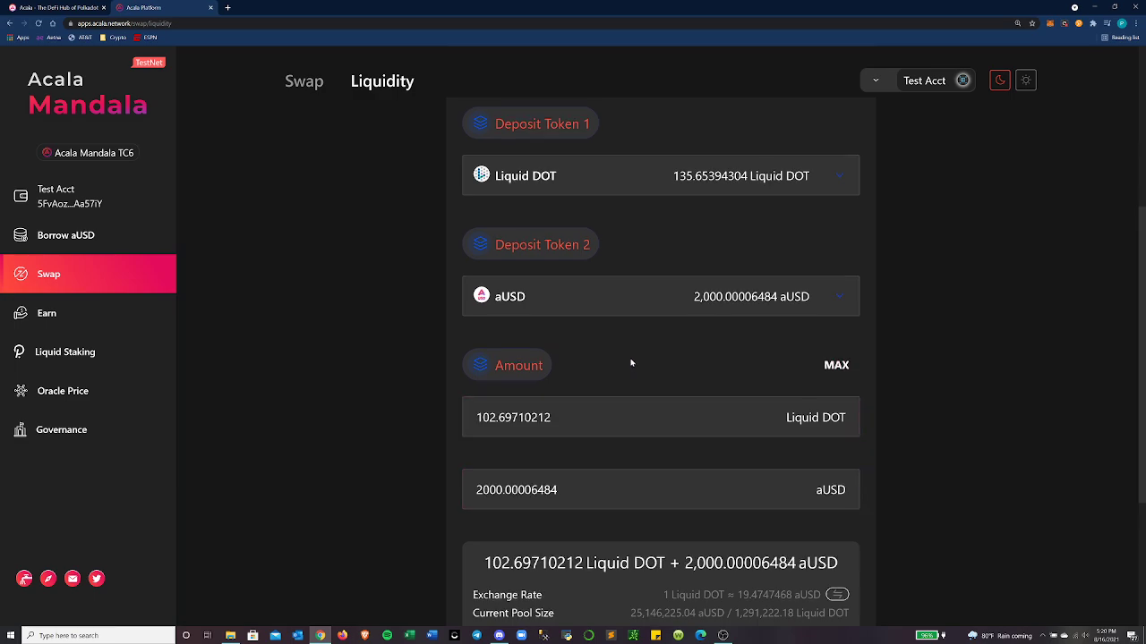
- Review the Liquid DOT to aUSD exchange rate and the current pool size
scroll(632, 367, "down", 3)
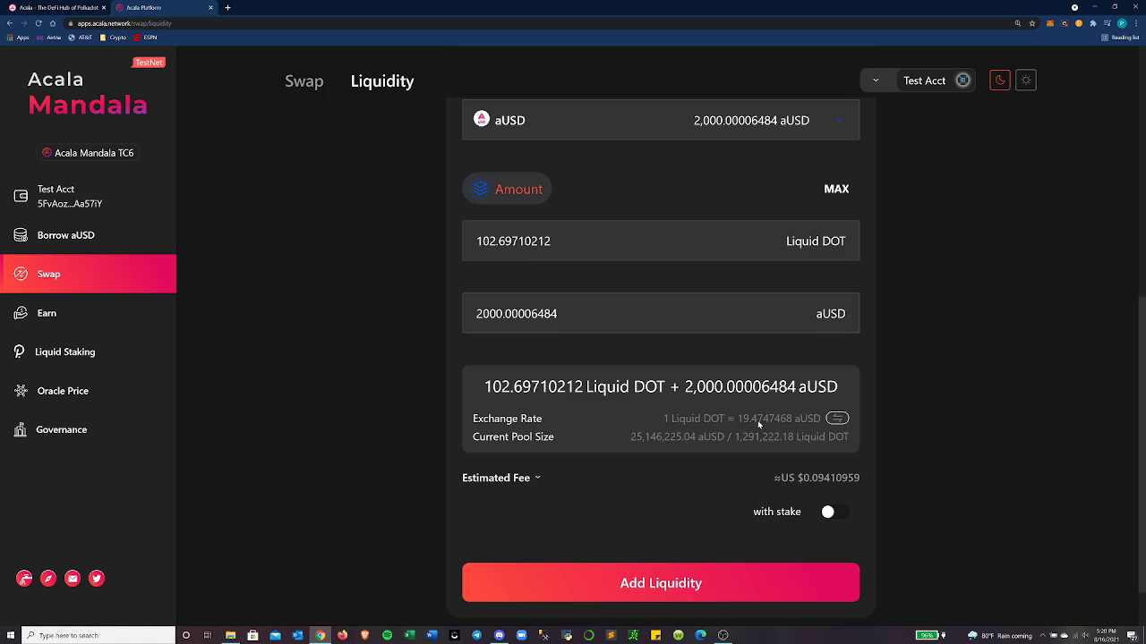
left_click_drag(681, 421, 821, 418)
left_click(684, 420)
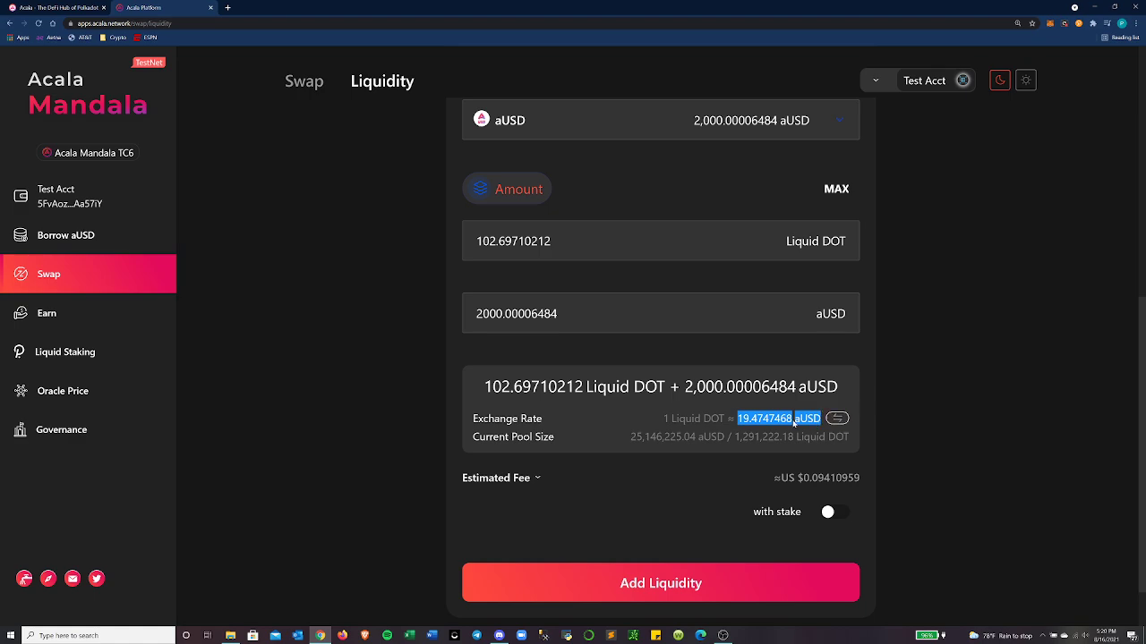
left_click(809, 419)
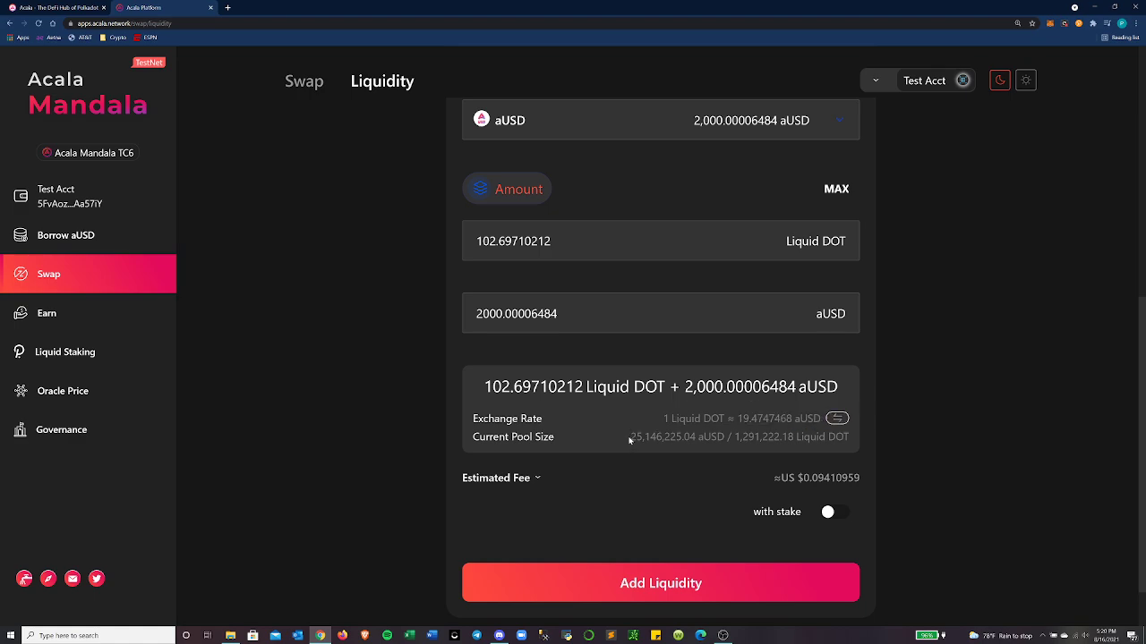
left_click_drag(665, 437, 827, 436)
left_click(674, 438)
left_click_drag(636, 438, 849, 437)
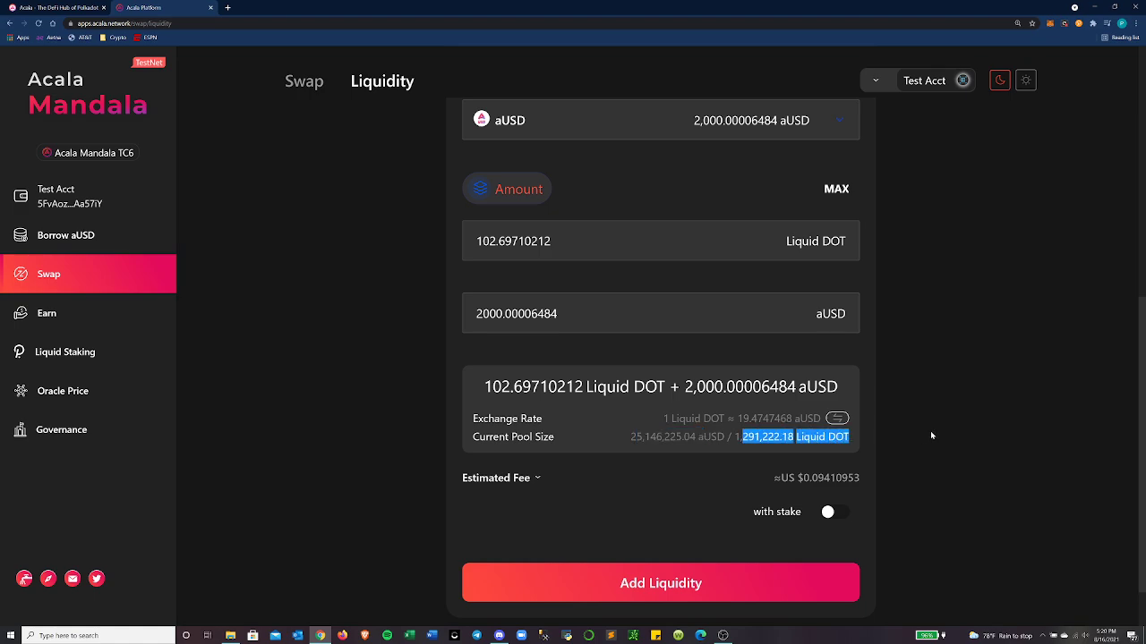
left_click_drag(627, 431, 841, 437)
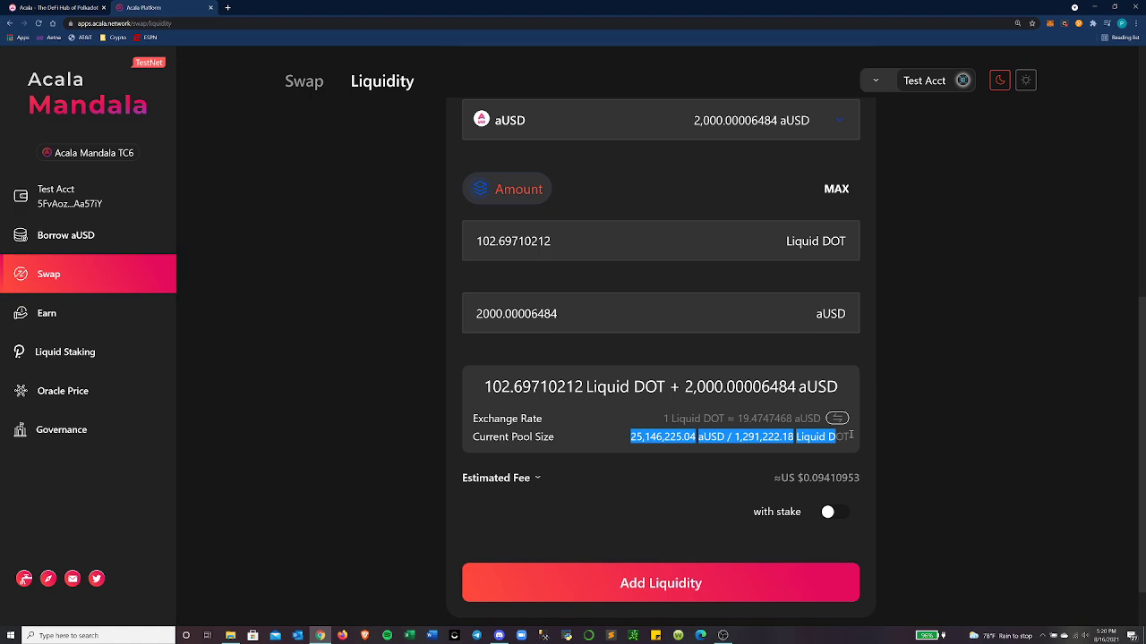
left_click(897, 437)
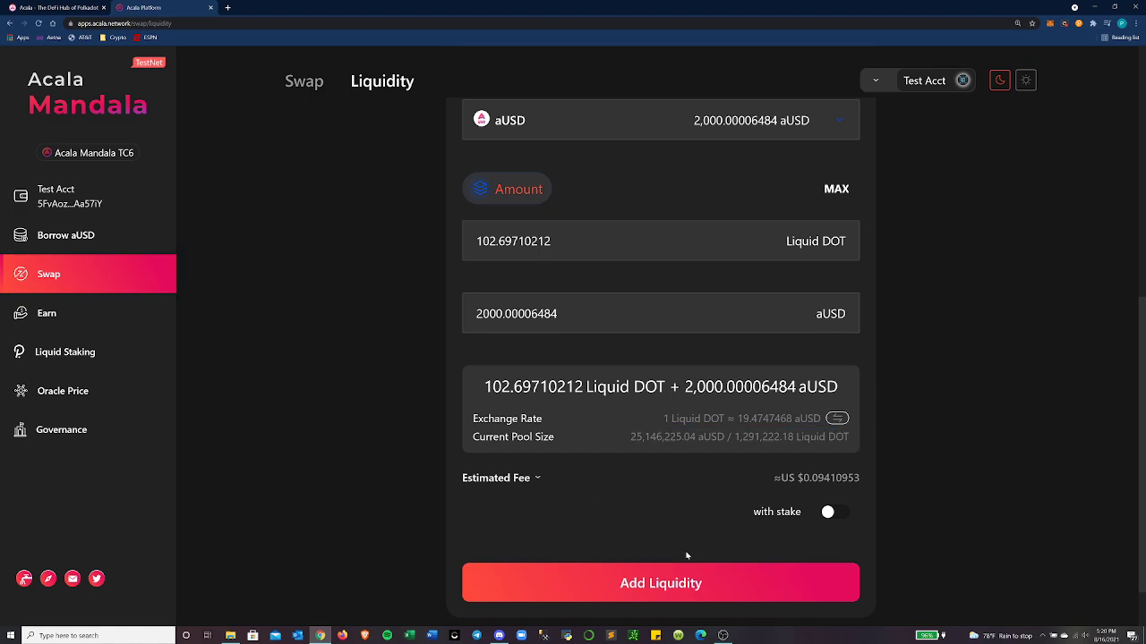
- Enable 'with stake', submit the Liquid DOT-aUSD liquidity and sign the transaction
left_click(830, 513)
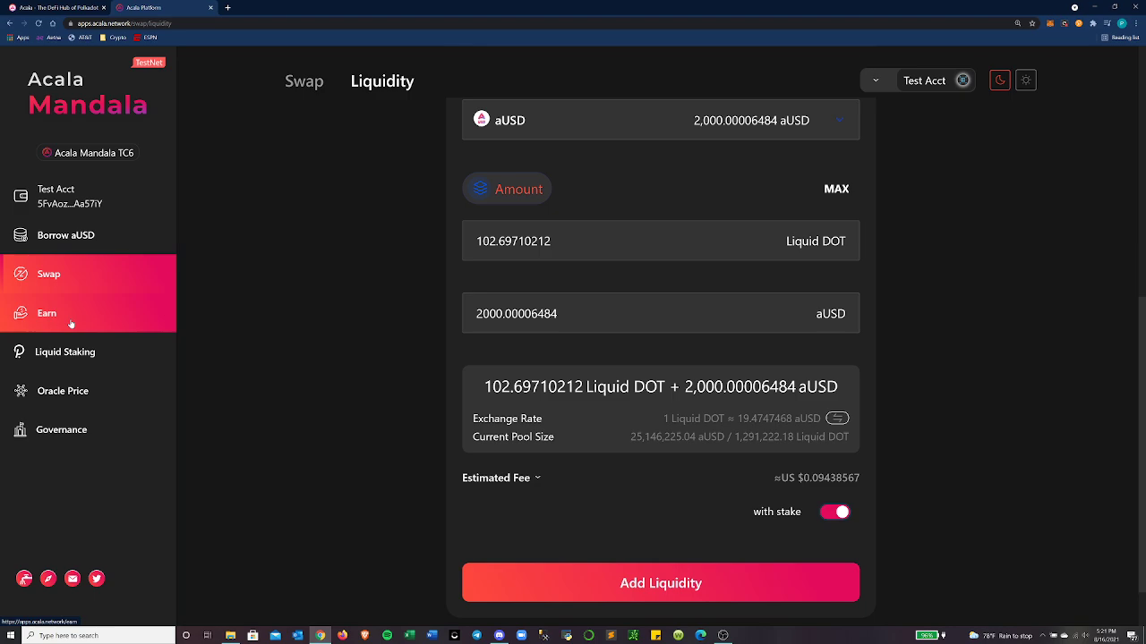
left_click(717, 583)
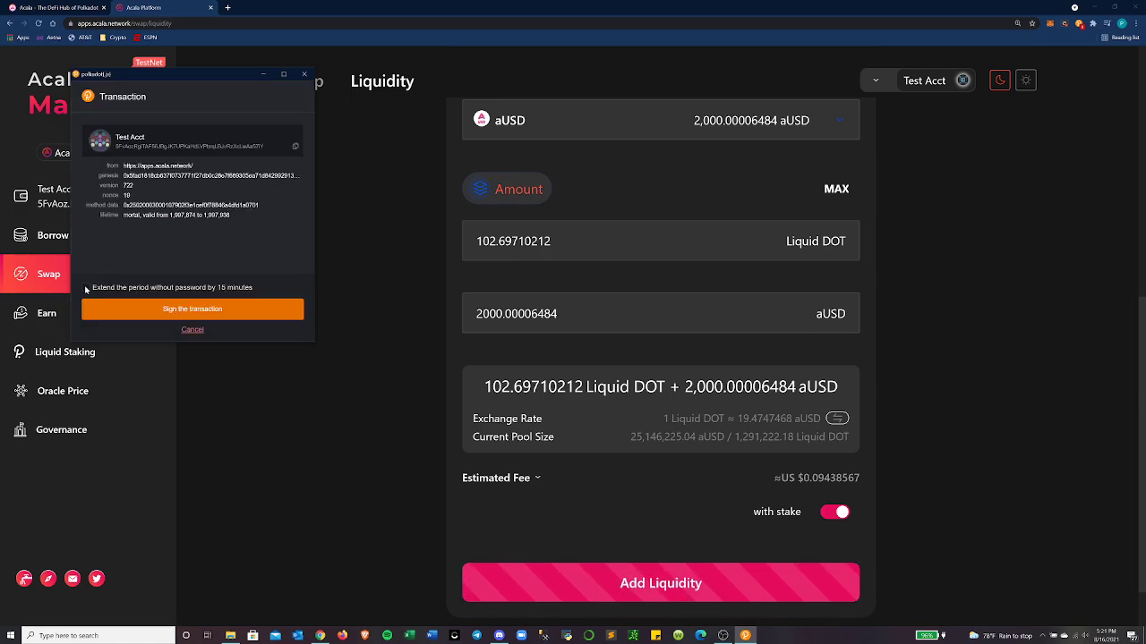
left_click(192, 309)
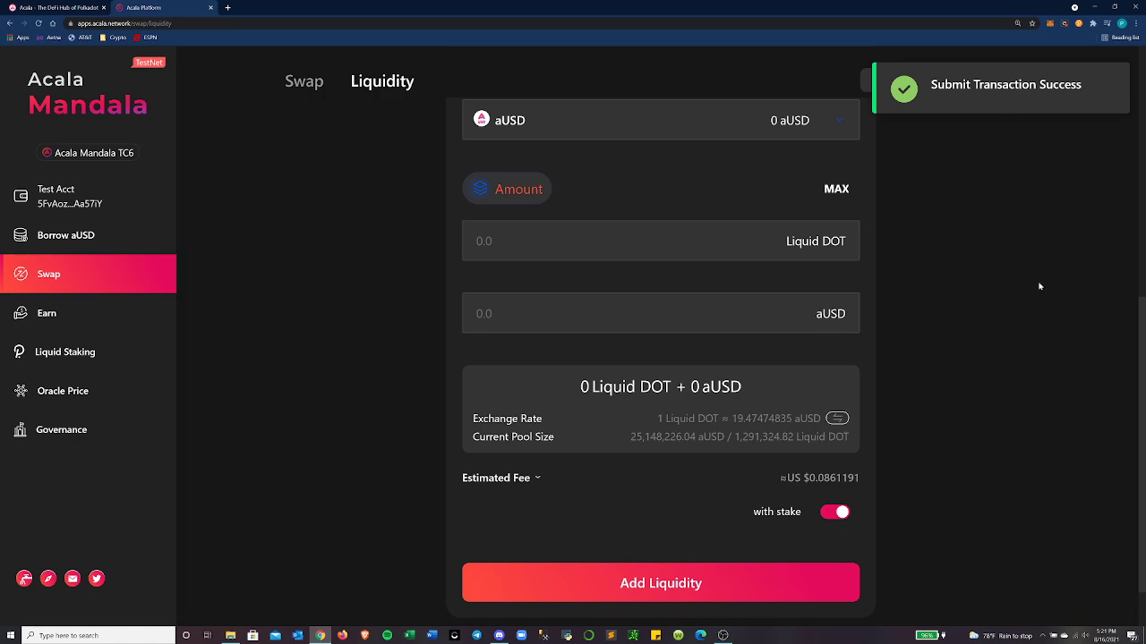
scroll(512, 328, "up", 2)
scroll(512, 327, "down", 1)
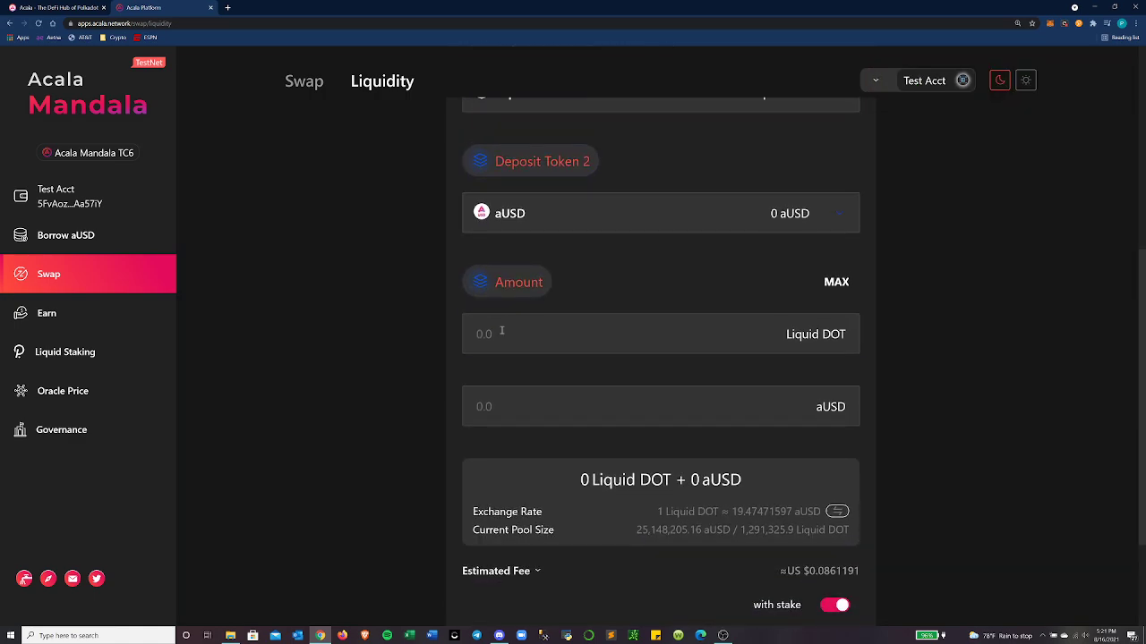
scroll(403, 341, "up", 2)
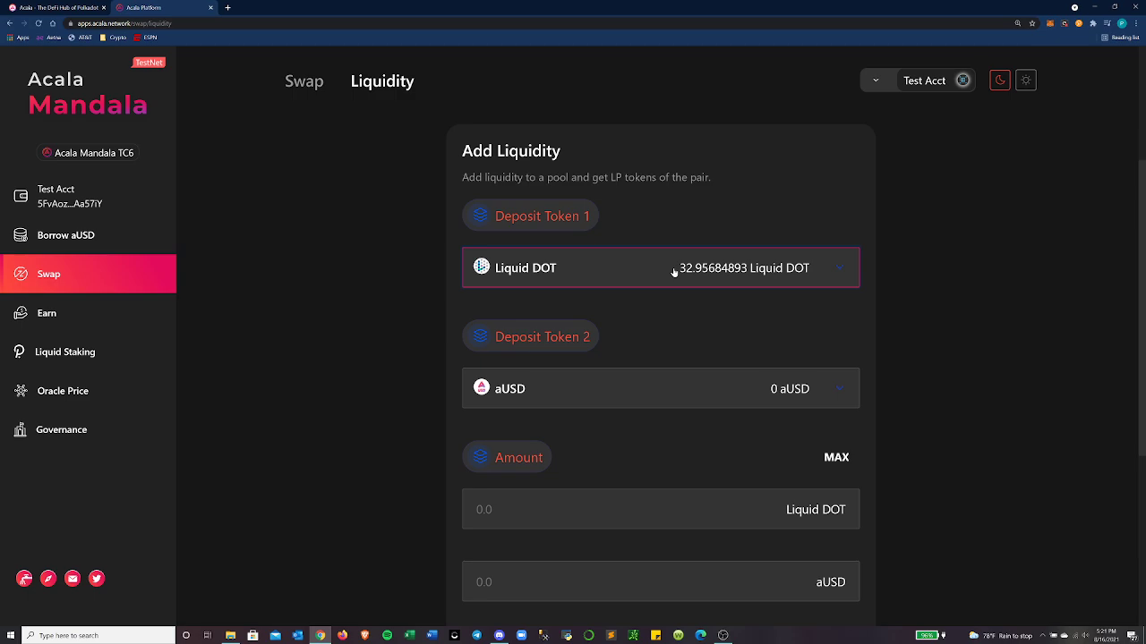
left_click(332, 325)
- On Earn, claim the ACA earned in the Liquid DOT-aUSD pool and sign, receiving 0.100481 ACA
left_click(40, 320)
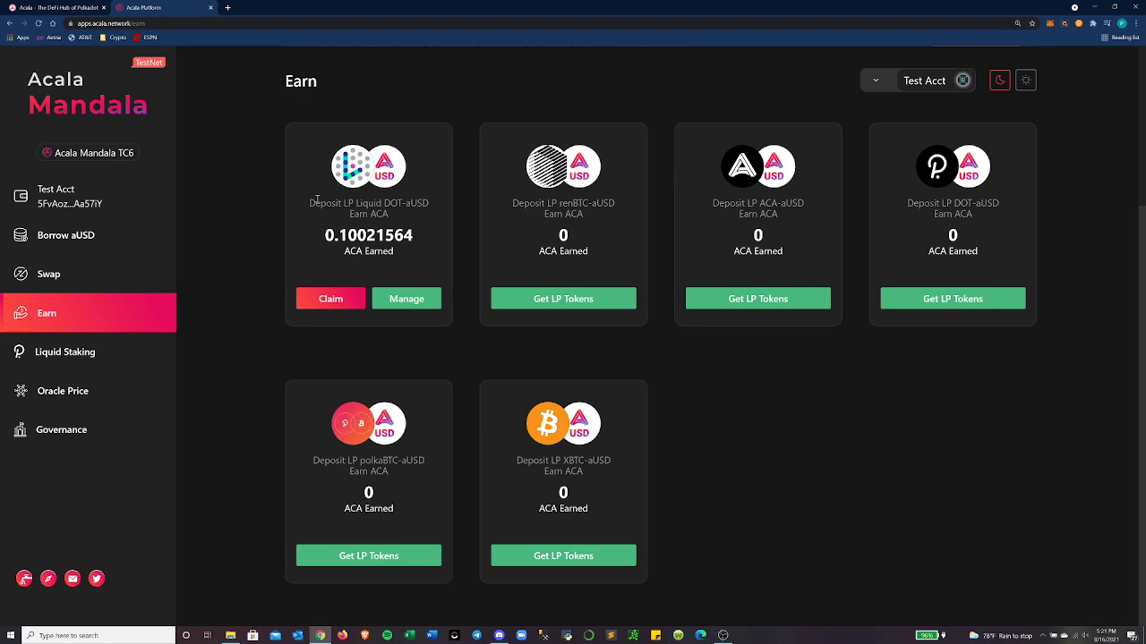
left_click_drag(316, 199, 423, 221)
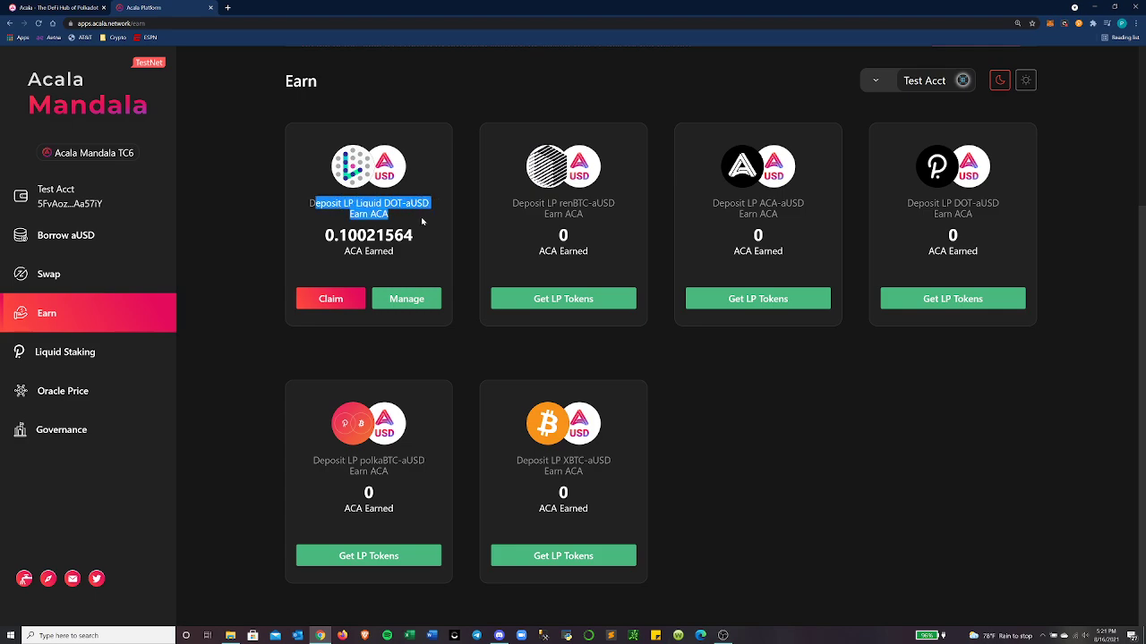
left_click(401, 242)
left_click_drag(348, 235, 413, 235)
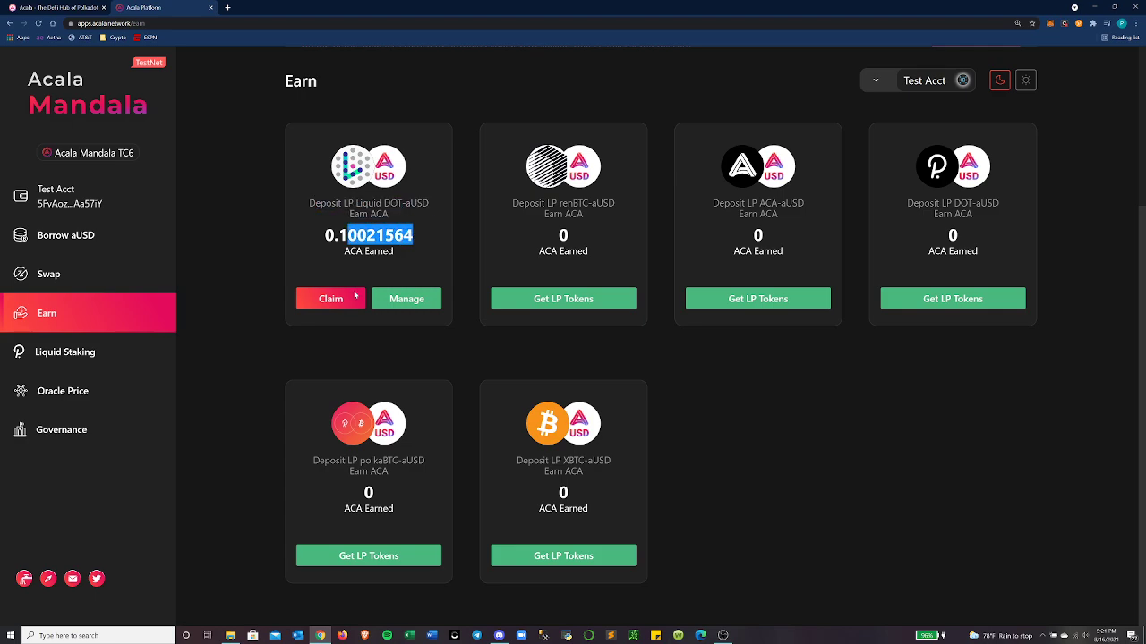
left_click(330, 298)
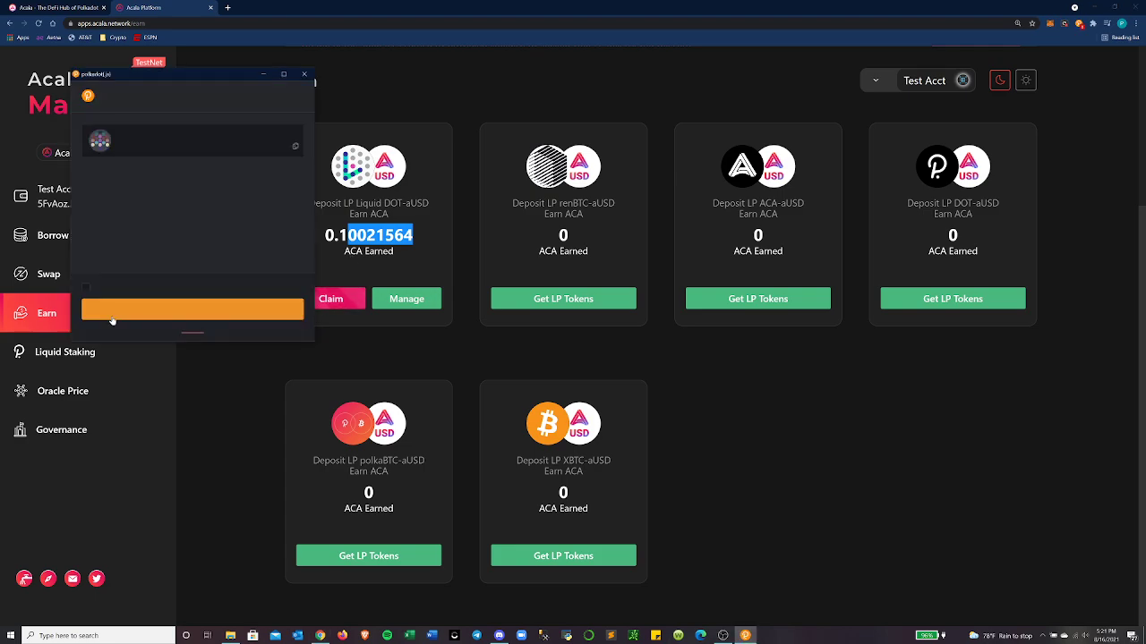
left_click(85, 287)
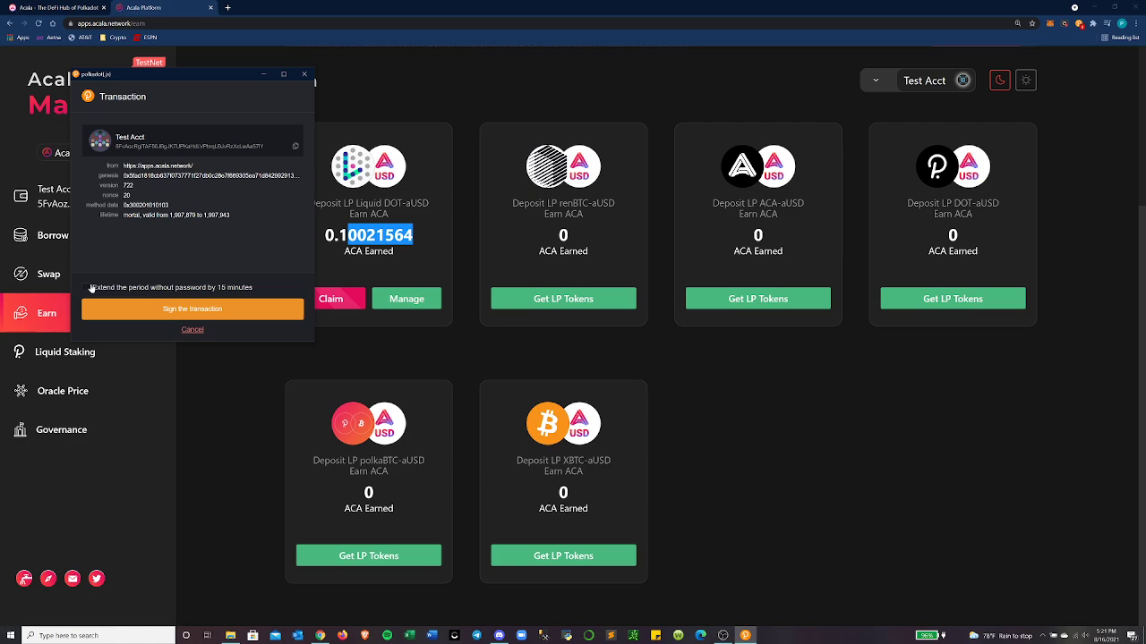
left_click(186, 310)
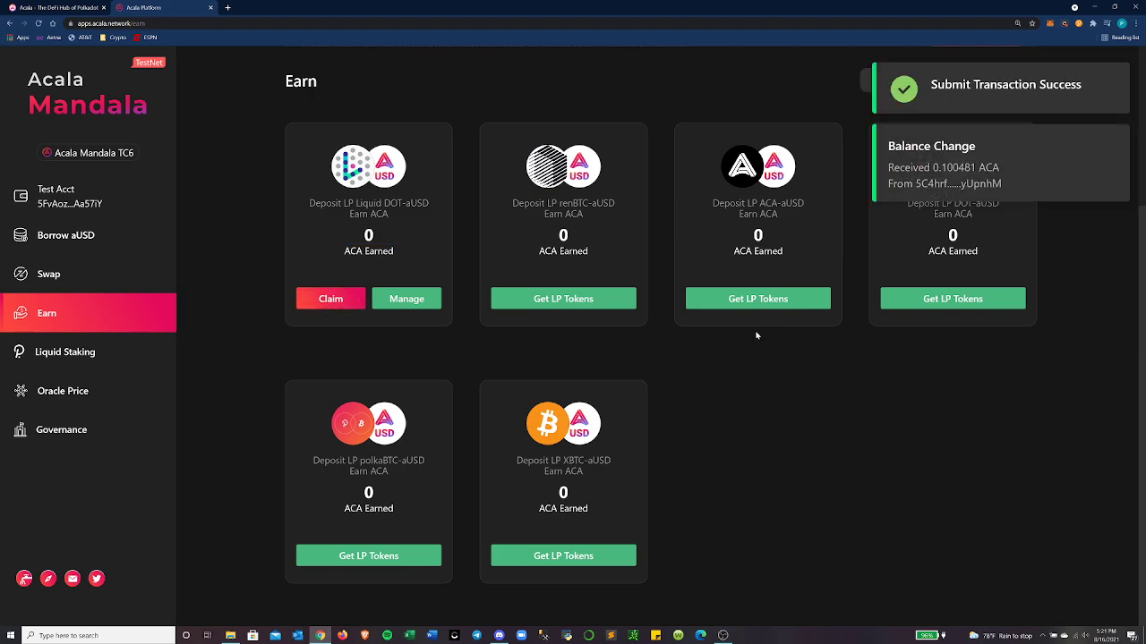
- In the pool's Manage panel, withdraw 10 LP Liquid DOT-aUSD and sign the transaction
left_click(408, 299)
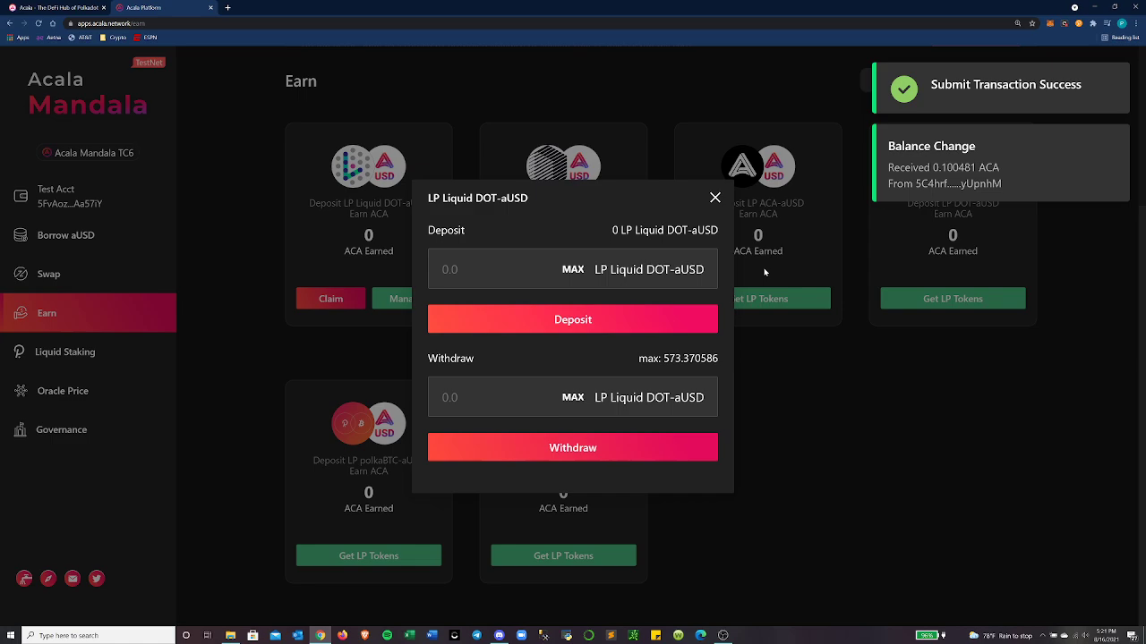
left_click(492, 407)
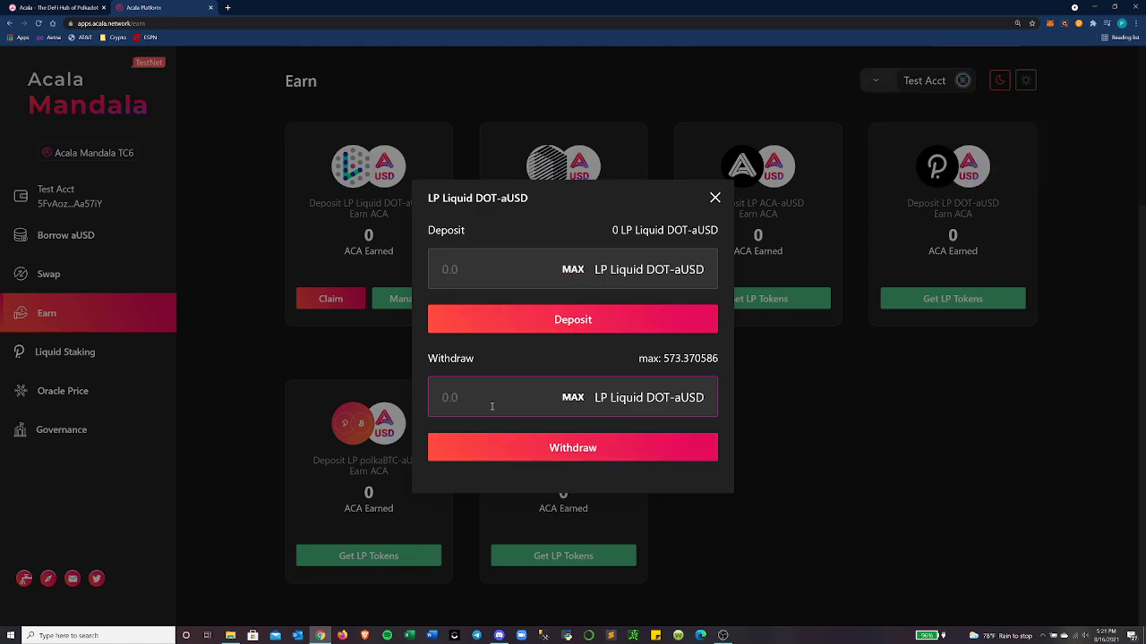
left_click_drag(663, 358, 720, 358)
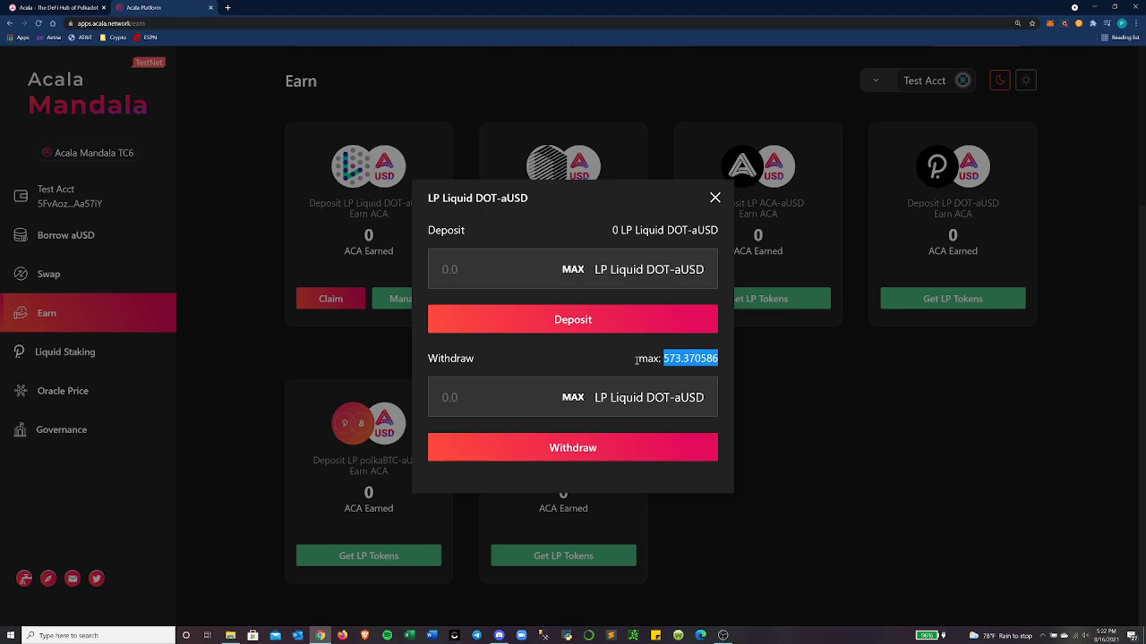
left_click(452, 387)
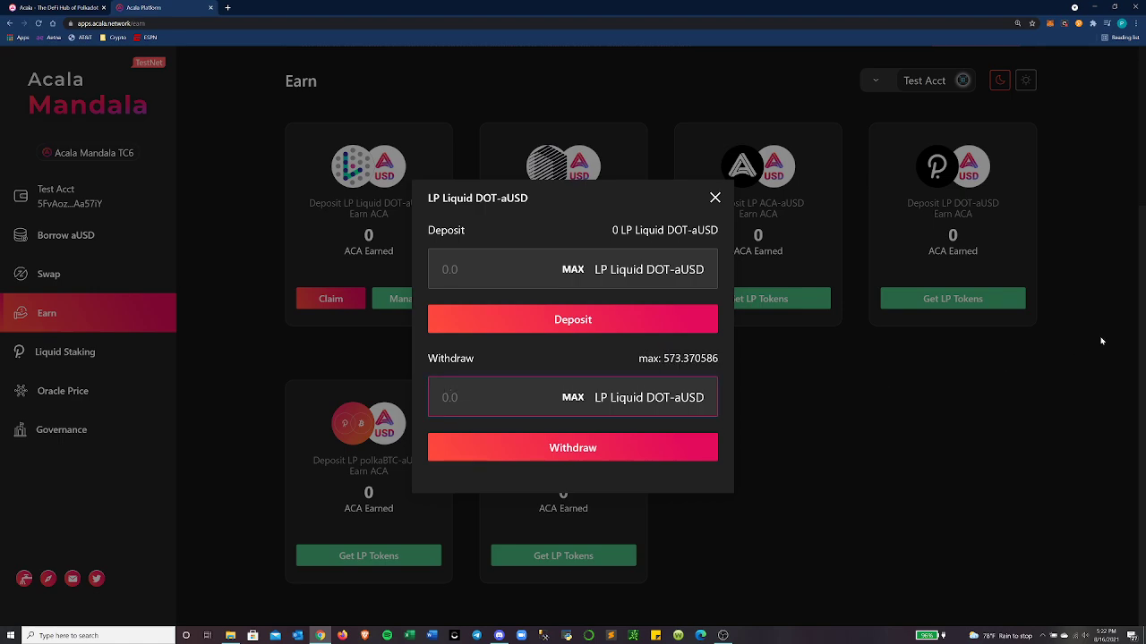
type("10")
left_click(578, 447)
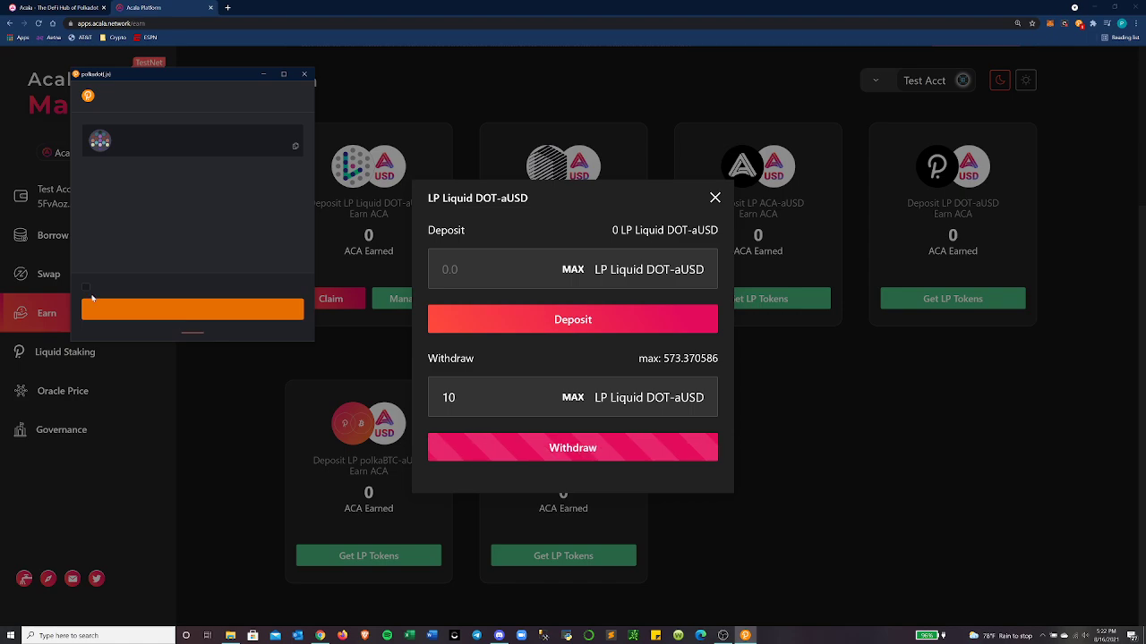
left_click(86, 288)
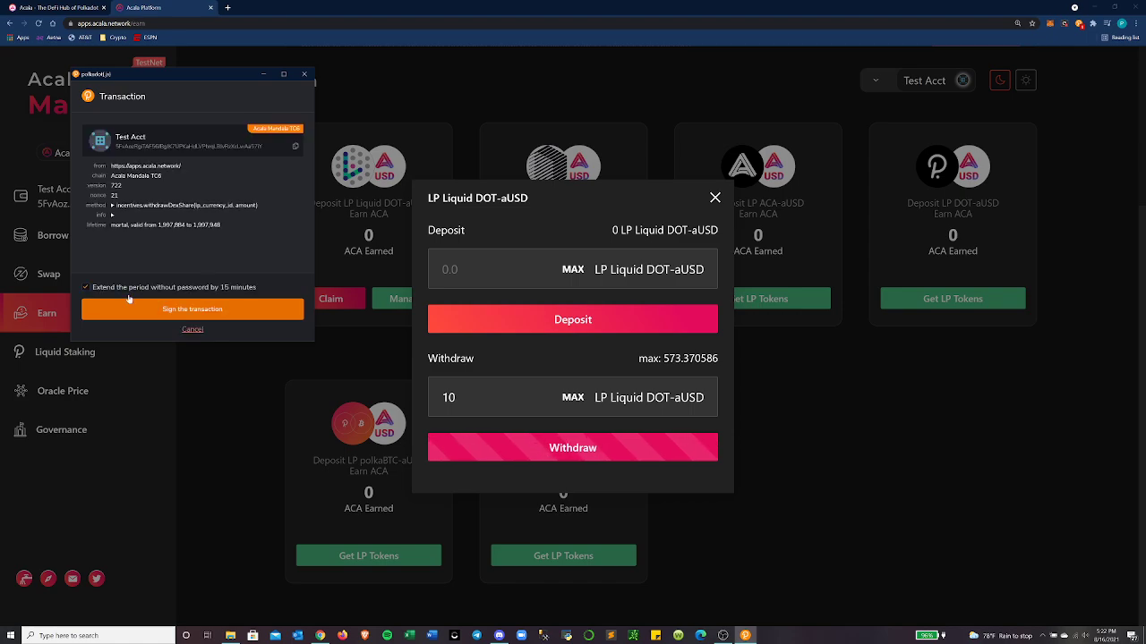
left_click(130, 308)
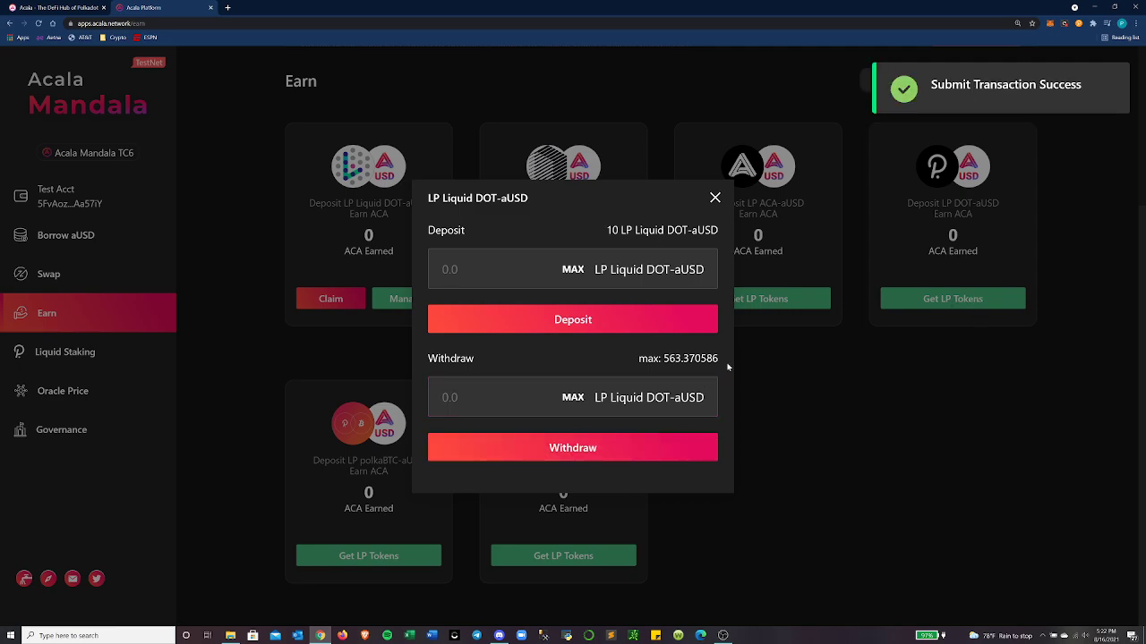
- Close the pool panel and view the wallet's LP Liquid DOT-aUSD balance of 10
left_click(715, 197)
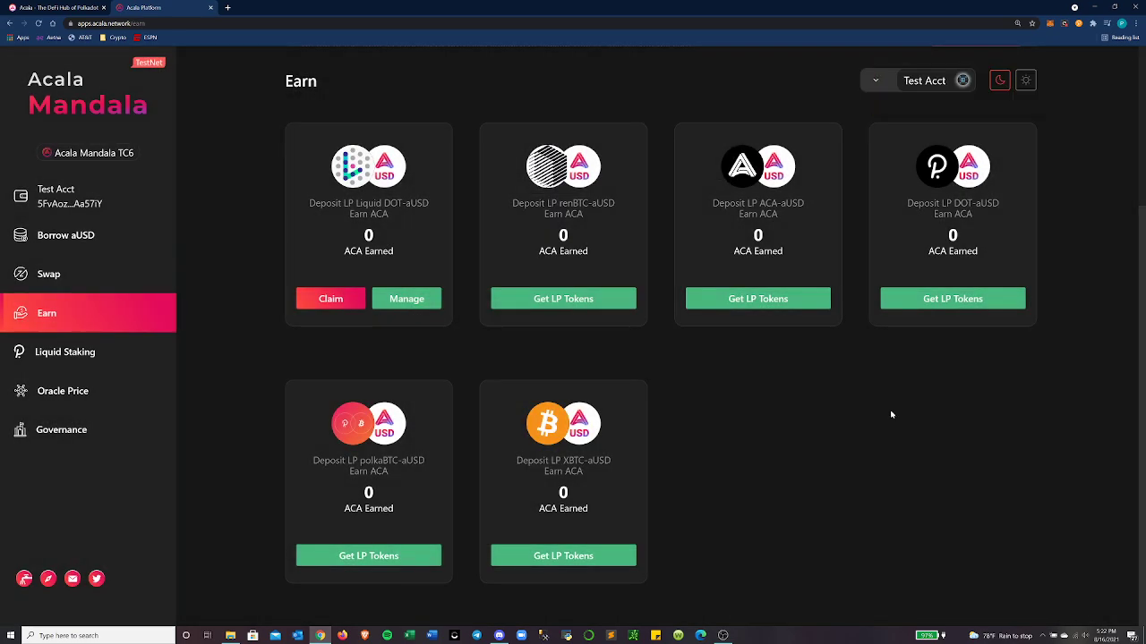
left_click(123, 205)
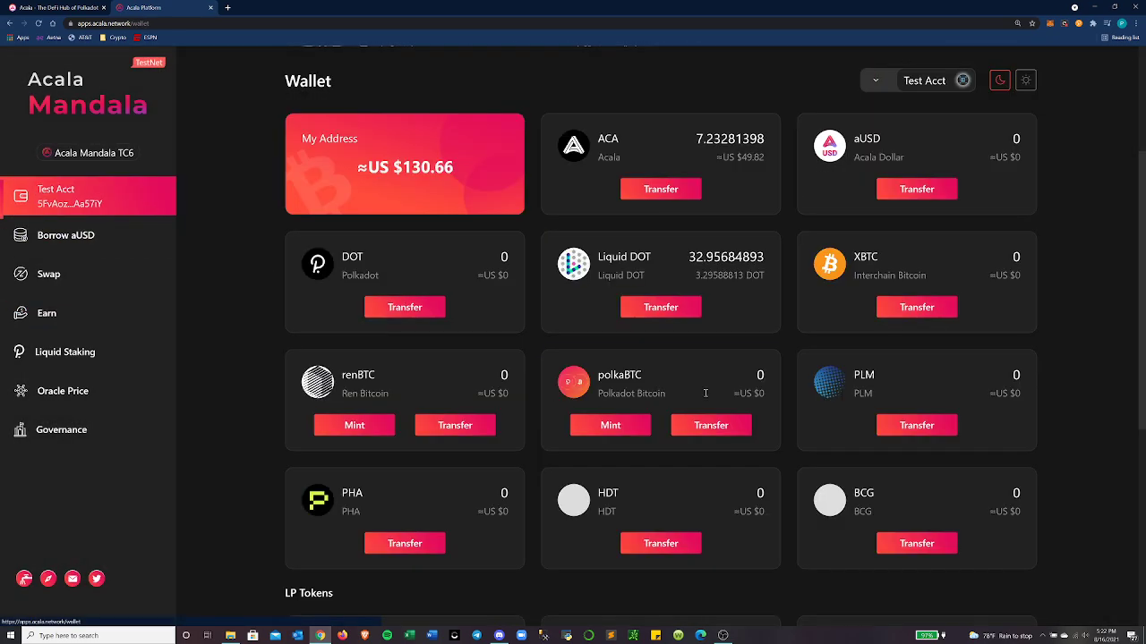
scroll(688, 396, "down", 4)
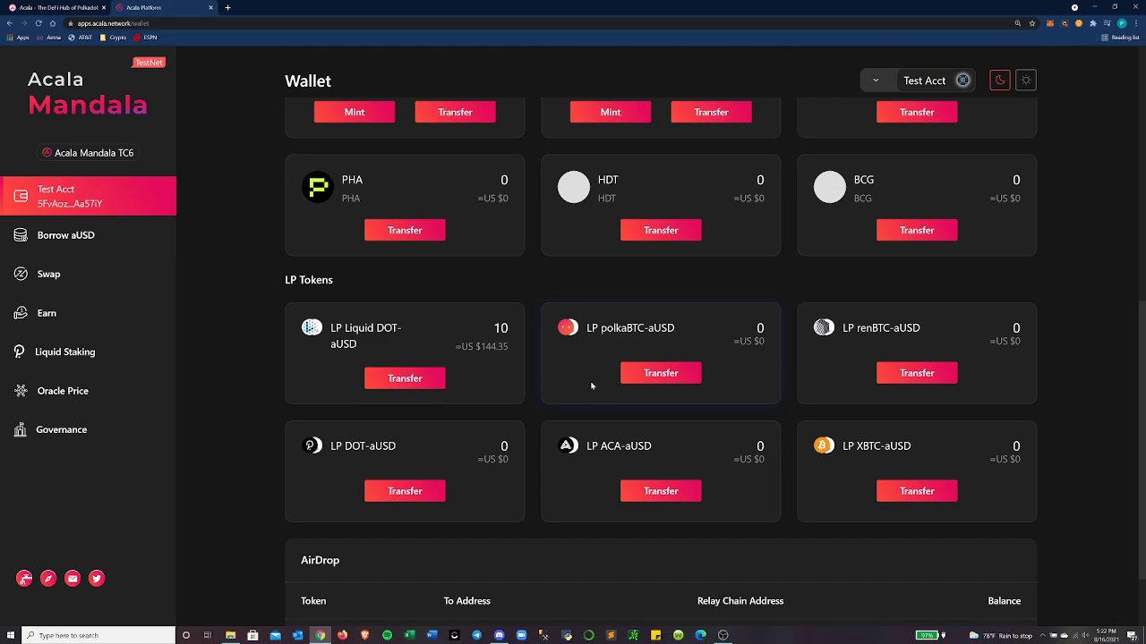
mouse_move(331, 327)
left_mouse_down()
mouse_move(507, 335)
mouse_move(509, 349)
mouse_move(323, 325)
left_mouse_up()
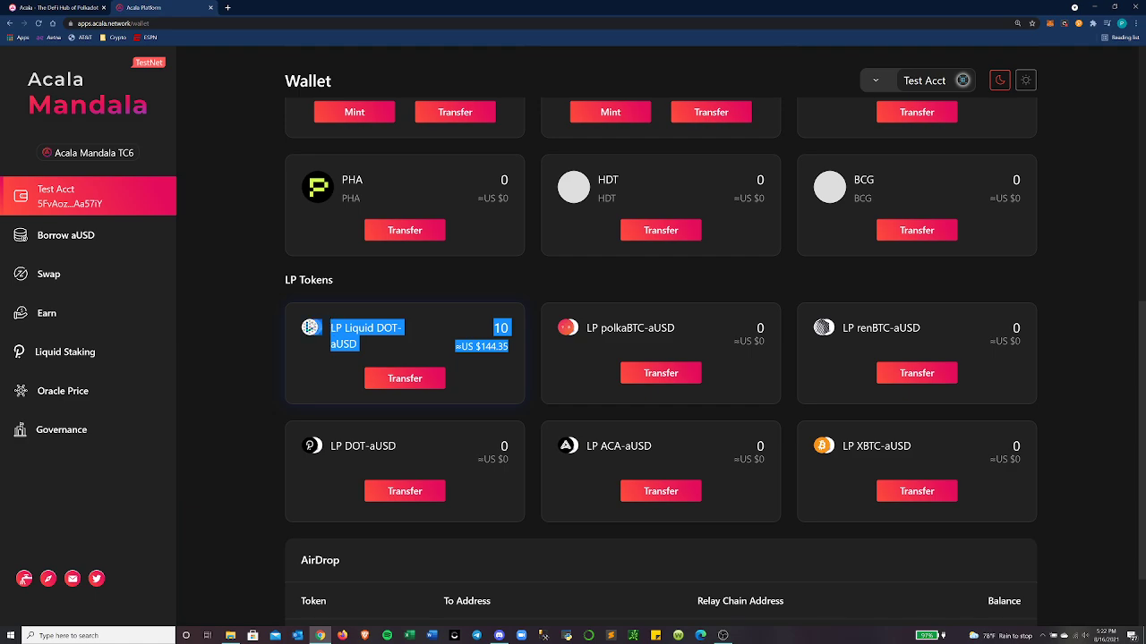
left_click(388, 331)
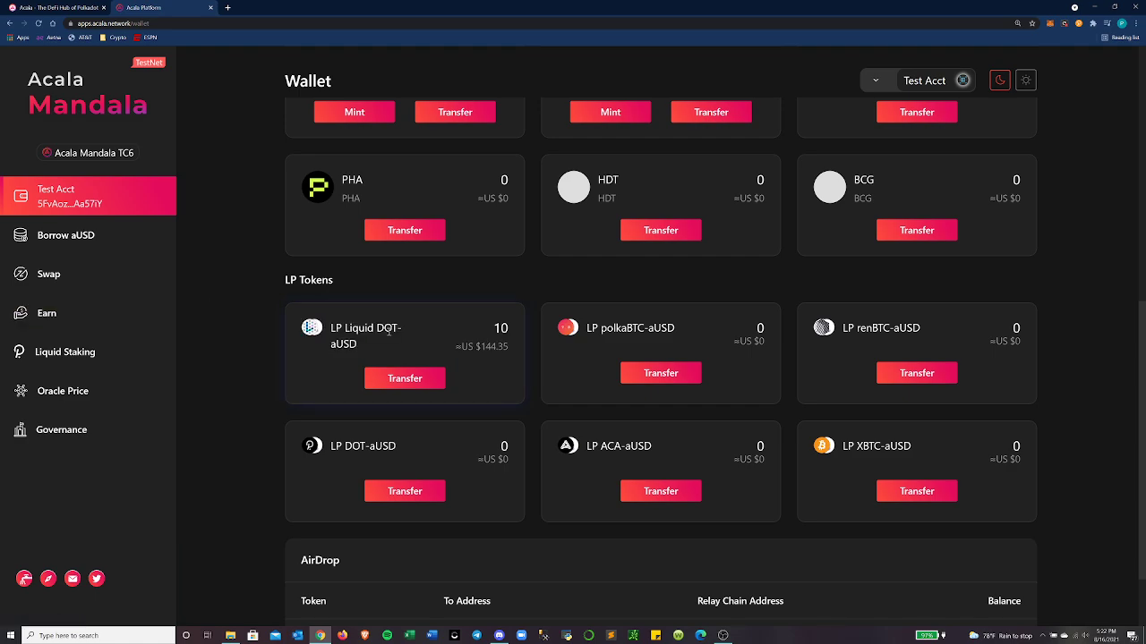
- Start a transfer of LP Liquid DOT-aUSD, view the recipient accounts, then cancel it
left_click(410, 377)
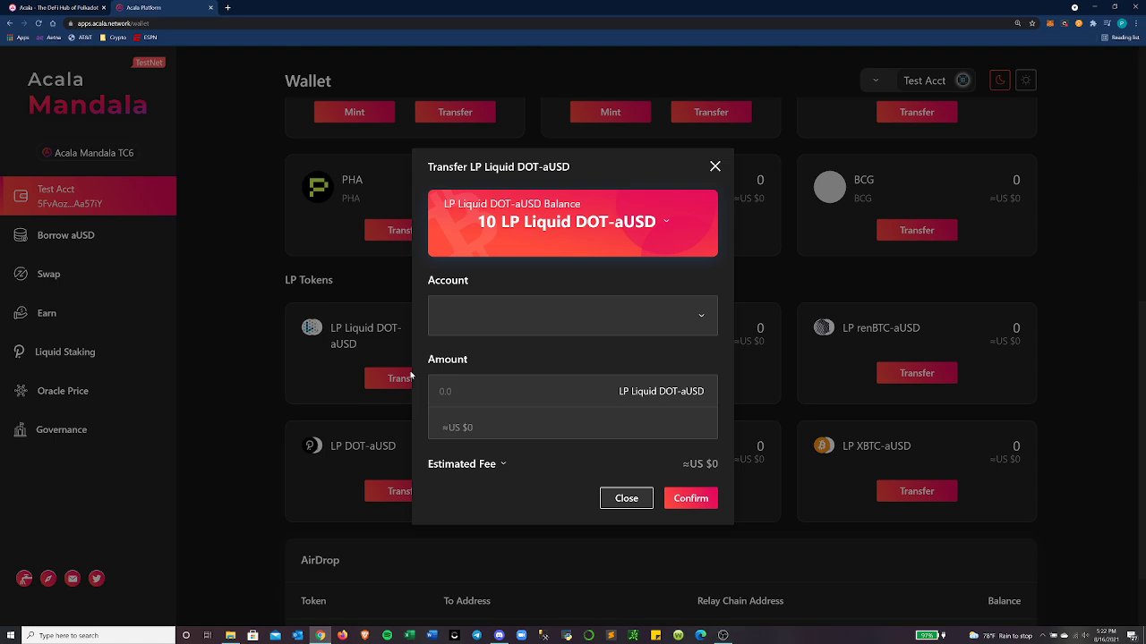
left_click(611, 326)
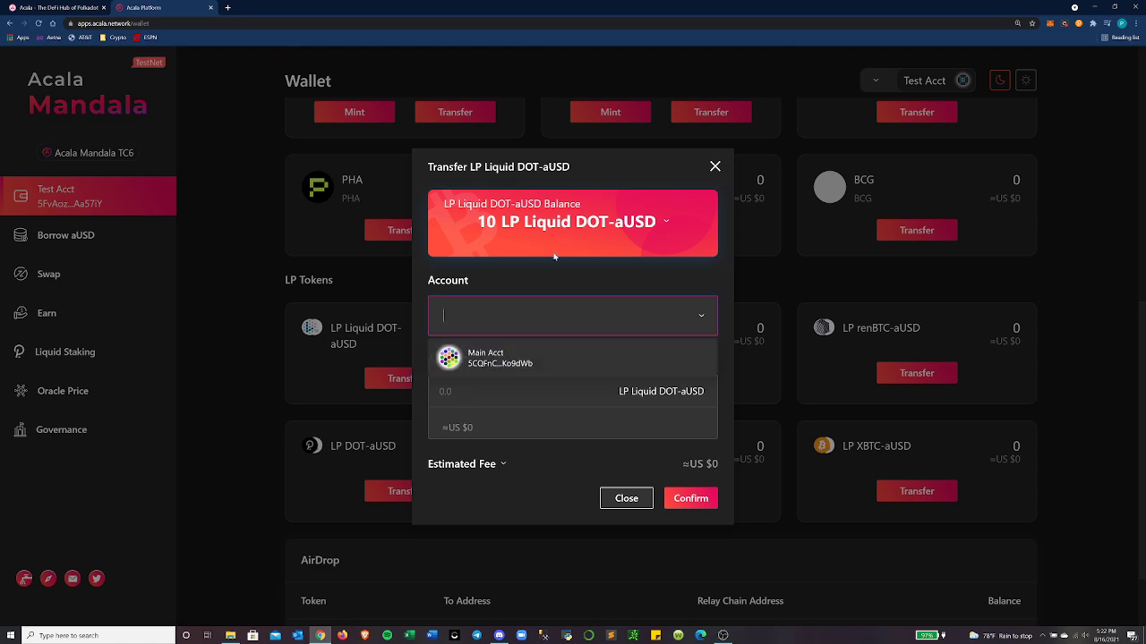
left_click(543, 281)
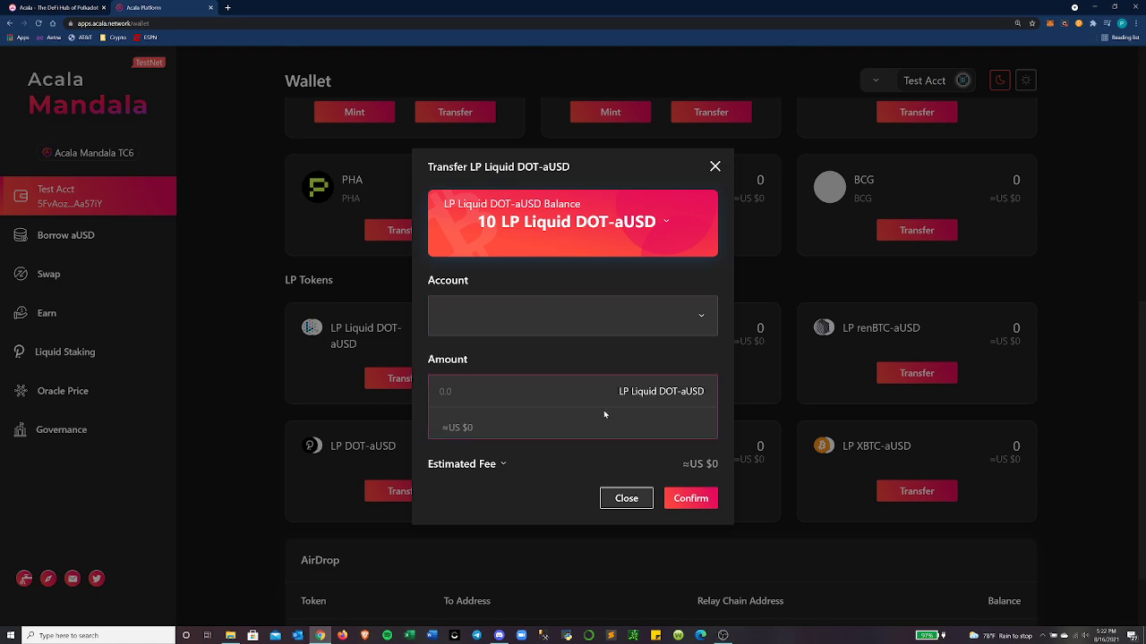
left_click(716, 166)
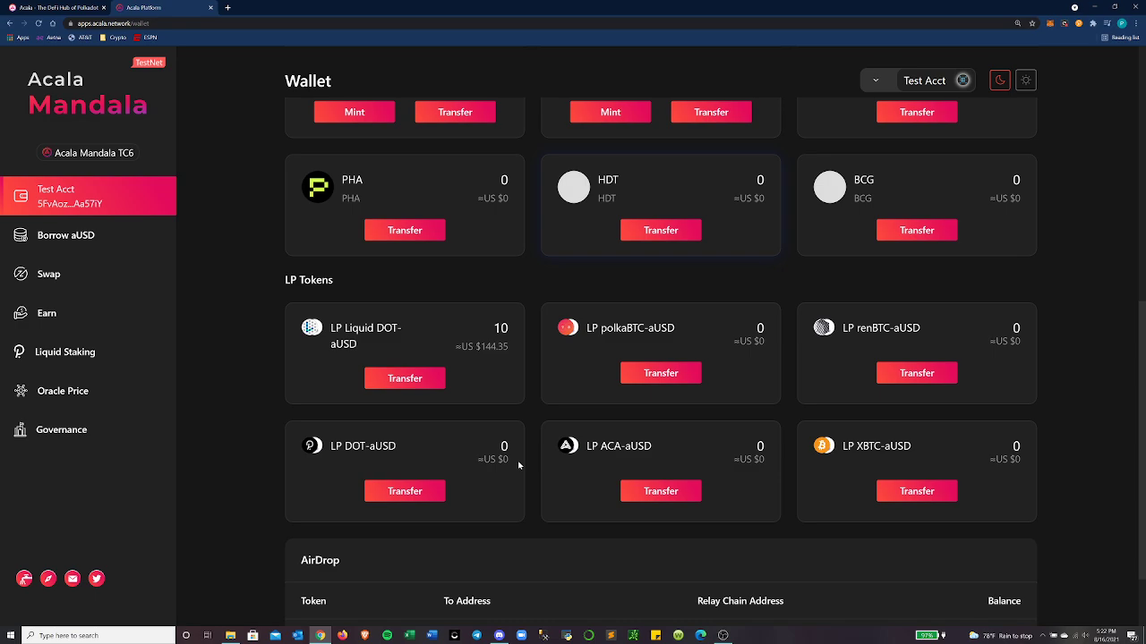
- On Withdraw Liquidity, choose LP Liquid DOT-aUSD and fill in the full 10 LP amount
left_click(59, 274)
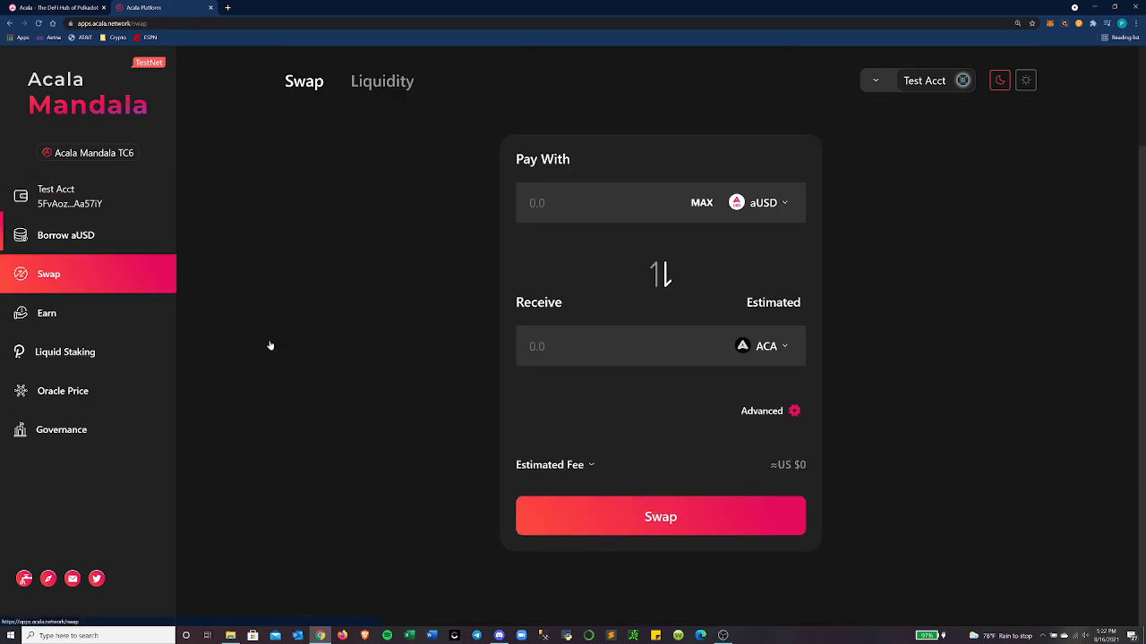
left_click(381, 81)
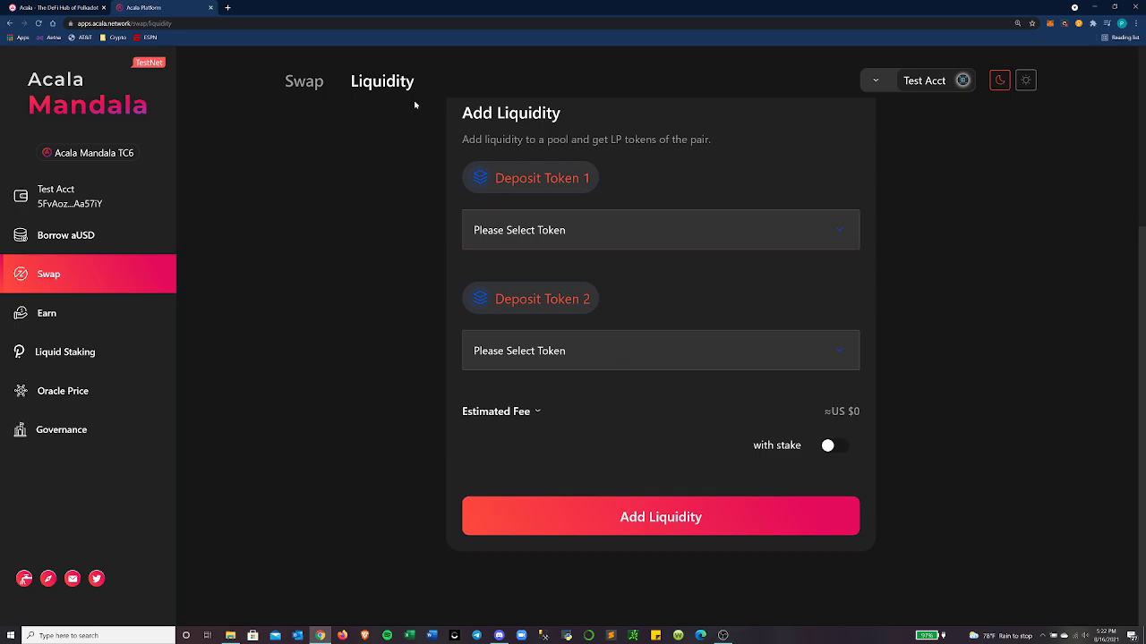
left_click(493, 217)
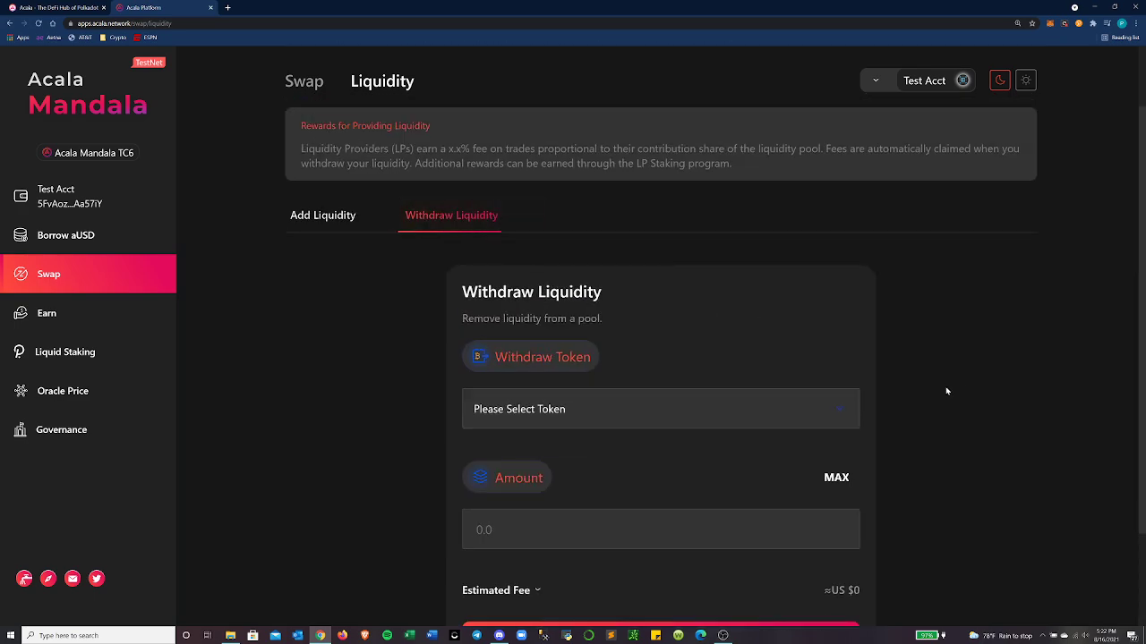
scroll(895, 385, "down", 1)
left_click(617, 320)
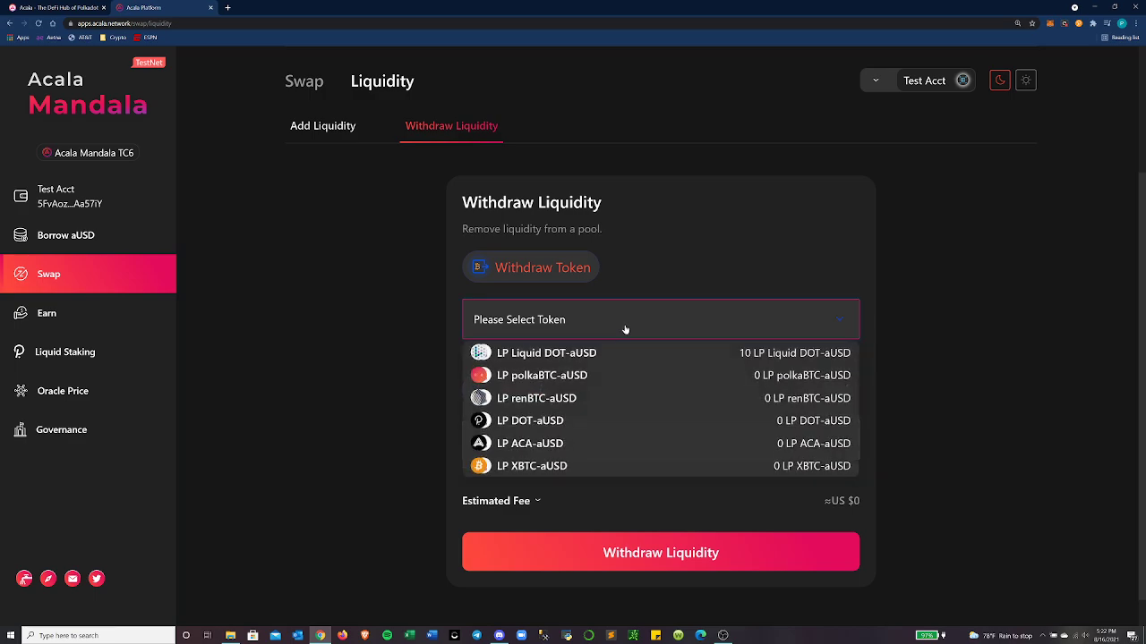
left_click(554, 358)
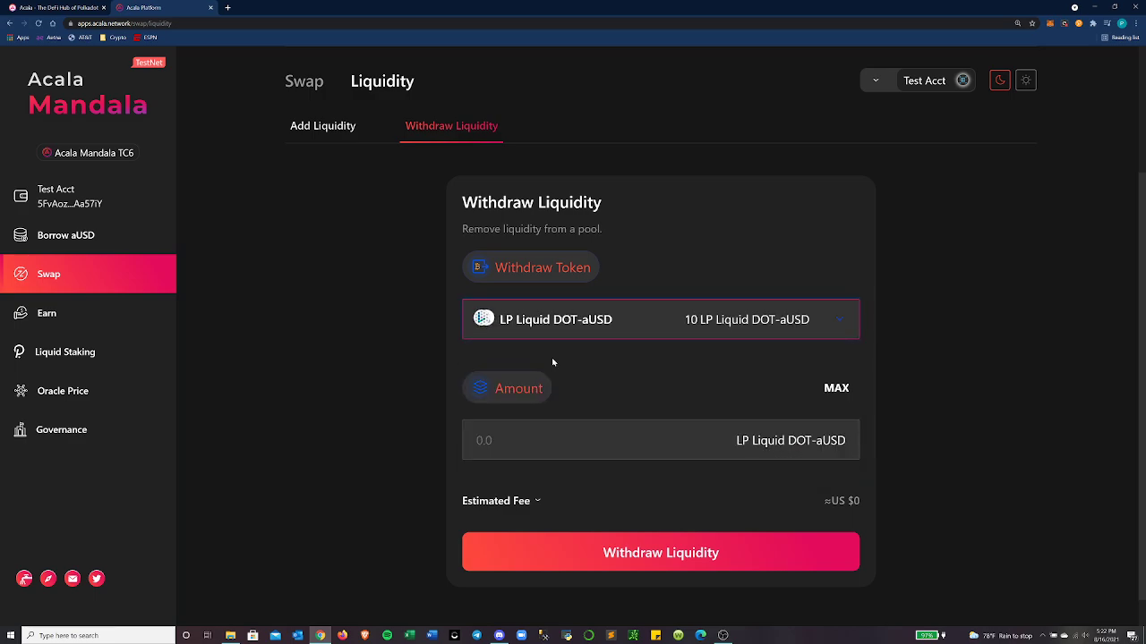
left_click(835, 388)
scroll(659, 412, "down", 1)
scroll(659, 412, "down", 1)
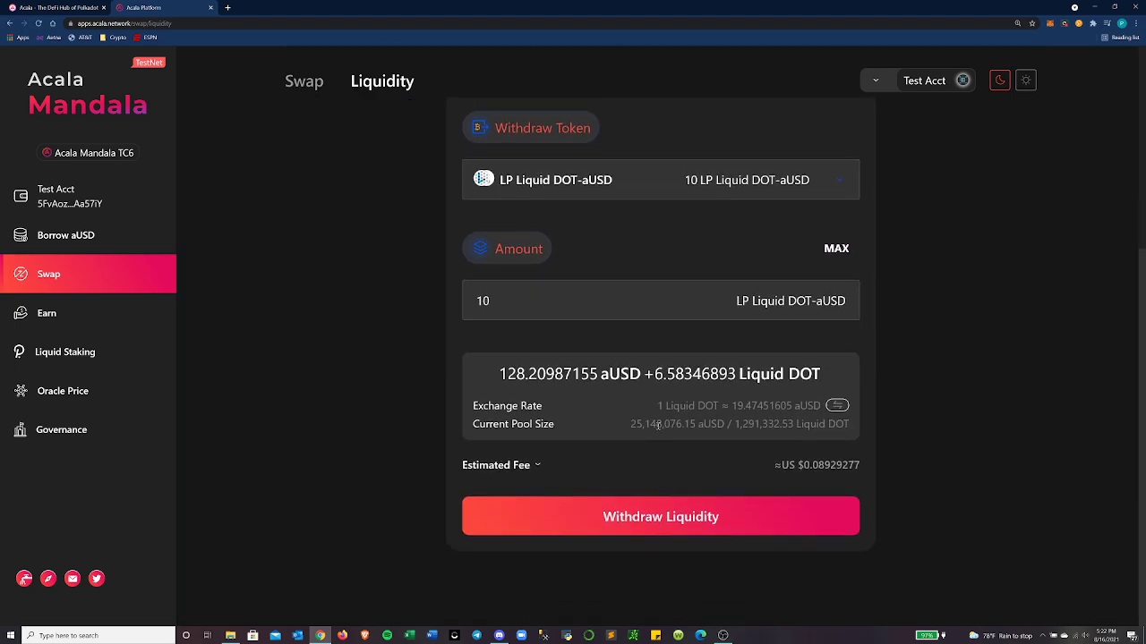
left_click_drag(500, 375, 831, 379)
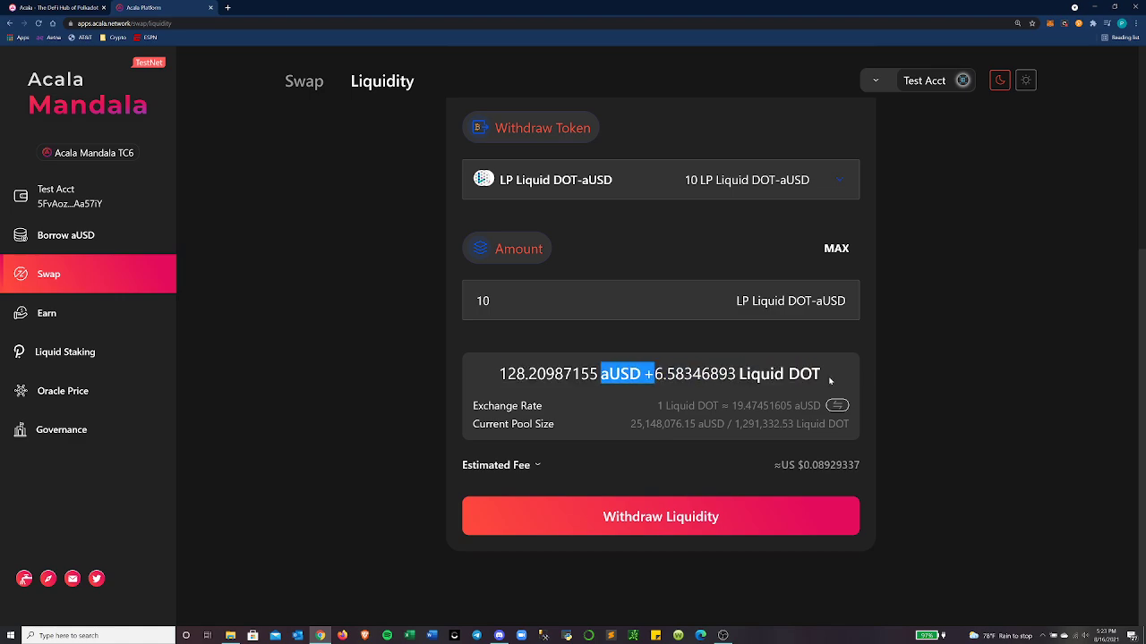
- Submit and sign the withdrawal, receiving 128.209867 aUSD and 6.583469 Liquid DOT
left_click(685, 520)
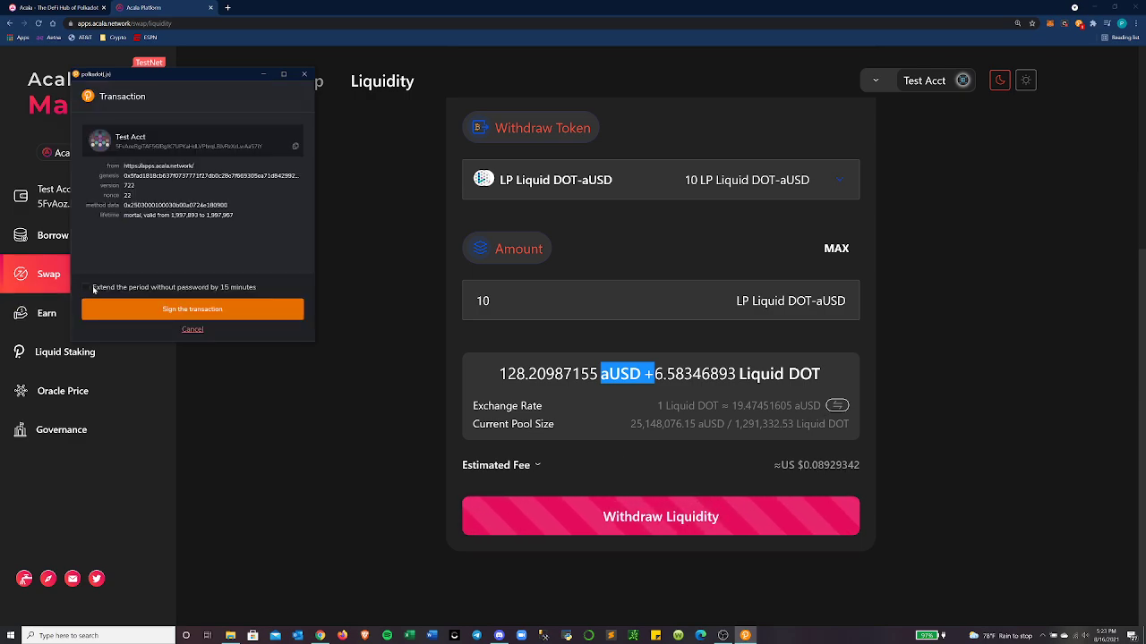
left_click(122, 289)
left_click(129, 306)
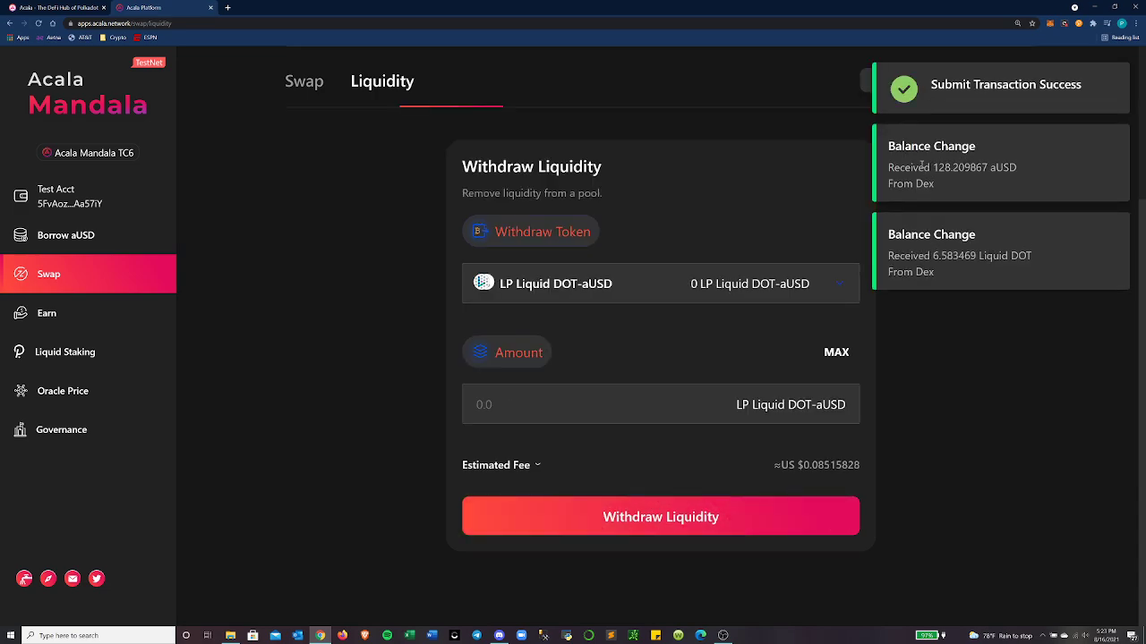
left_click_drag(919, 167, 1019, 168)
left_click(402, 356)
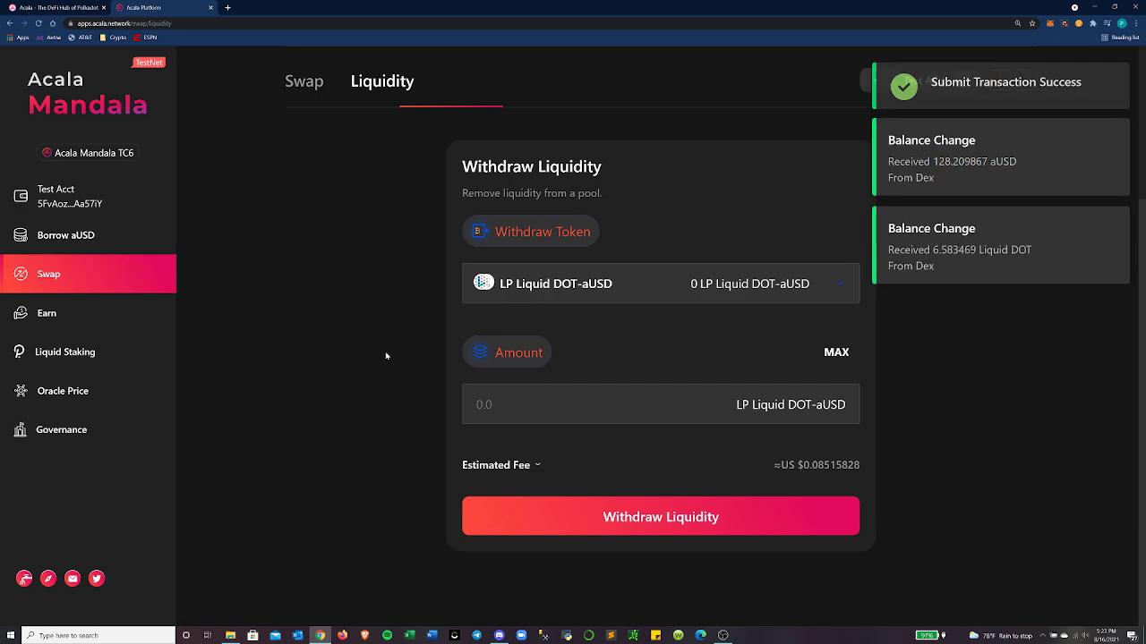
- Open the XBTC loan on Borrow aUSD and start a Payback
left_click(63, 235)
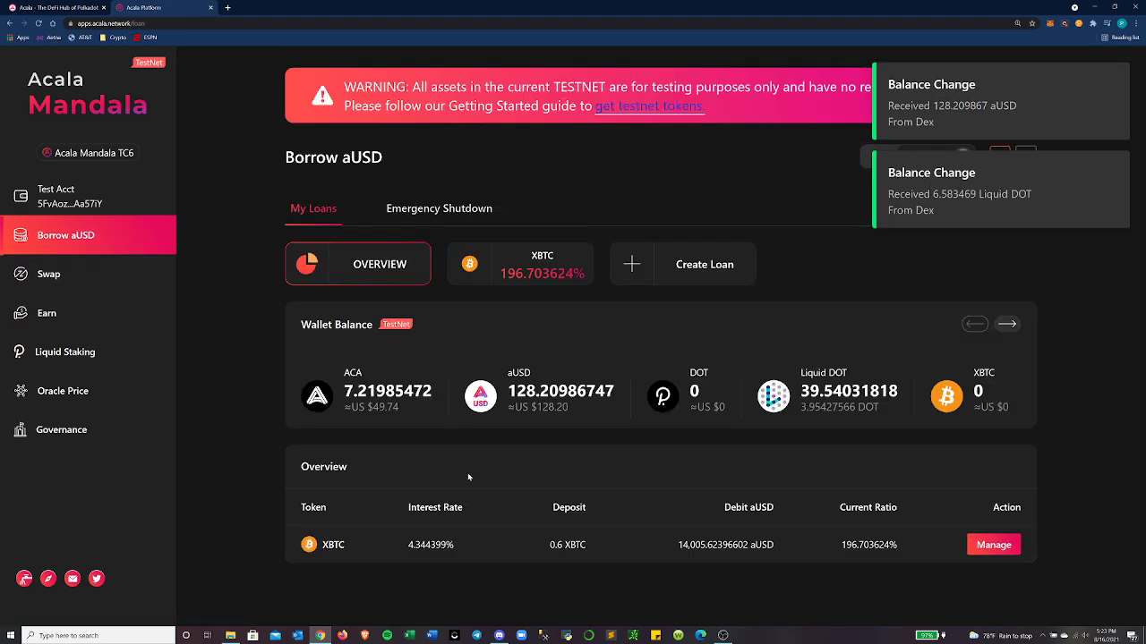
left_click(989, 545)
scroll(273, 464, "down", 3)
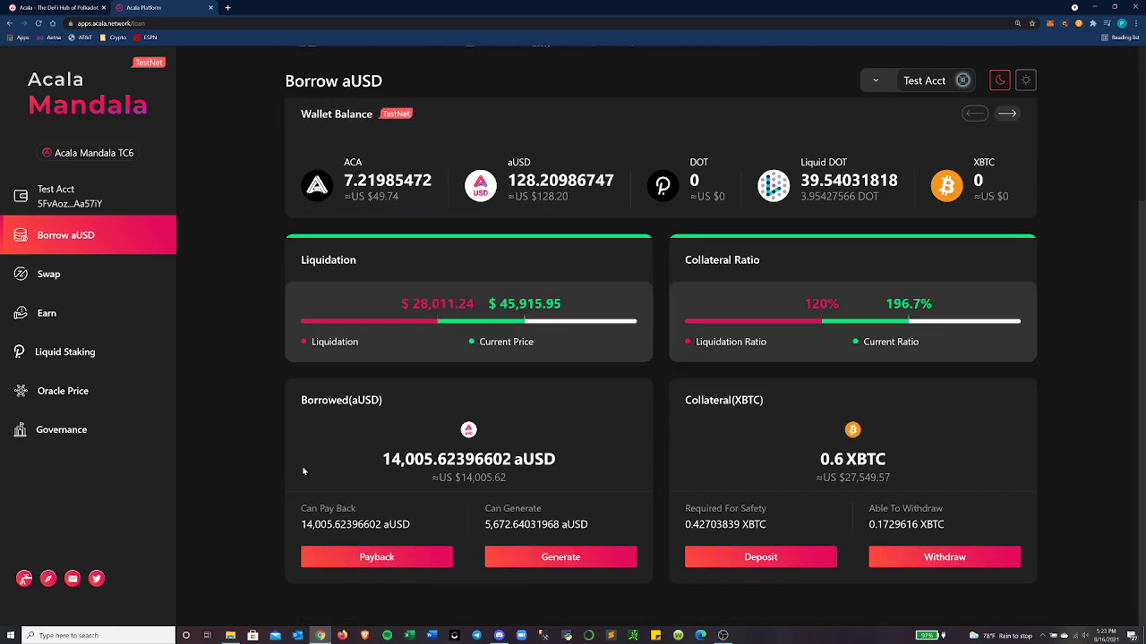
left_click(402, 555)
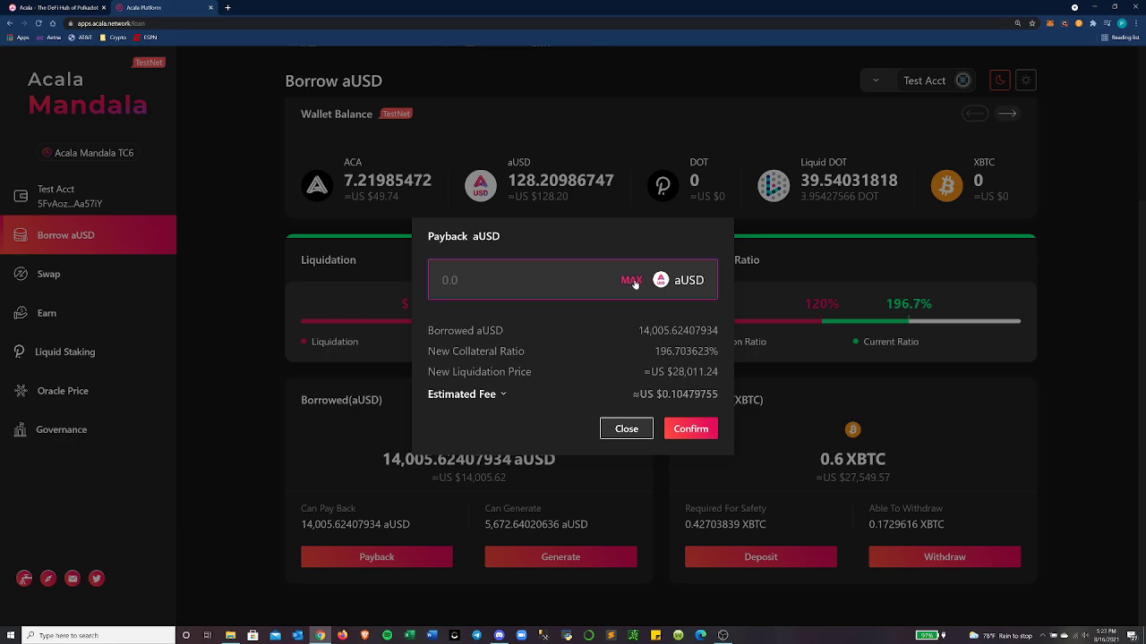
double_click(689, 280)
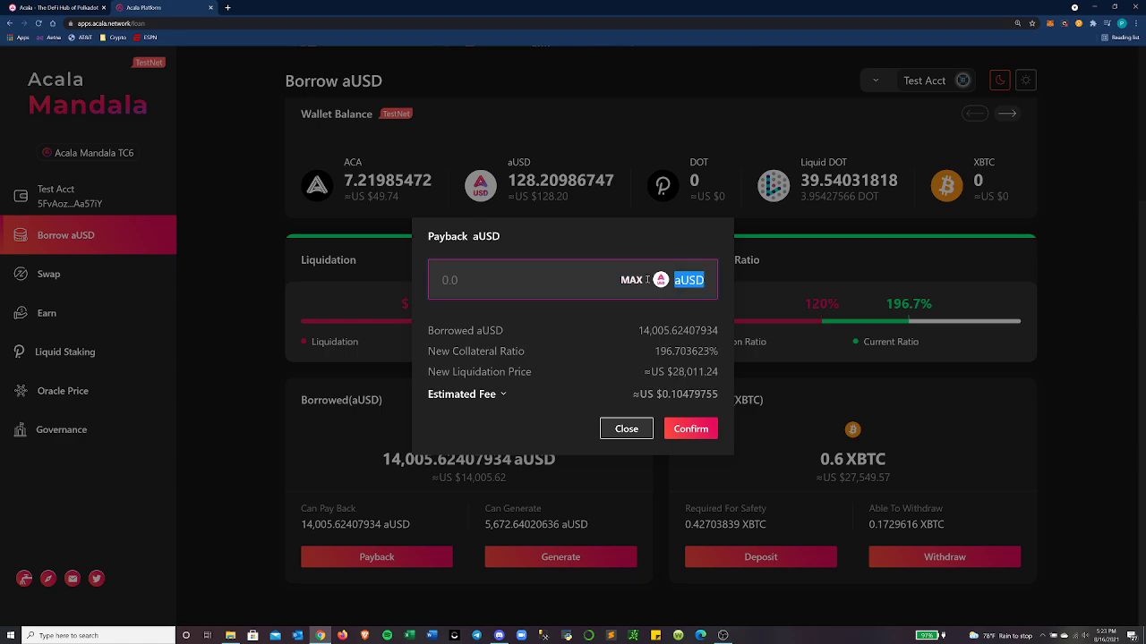
left_click(459, 276)
left_click_drag(433, 236, 595, 239)
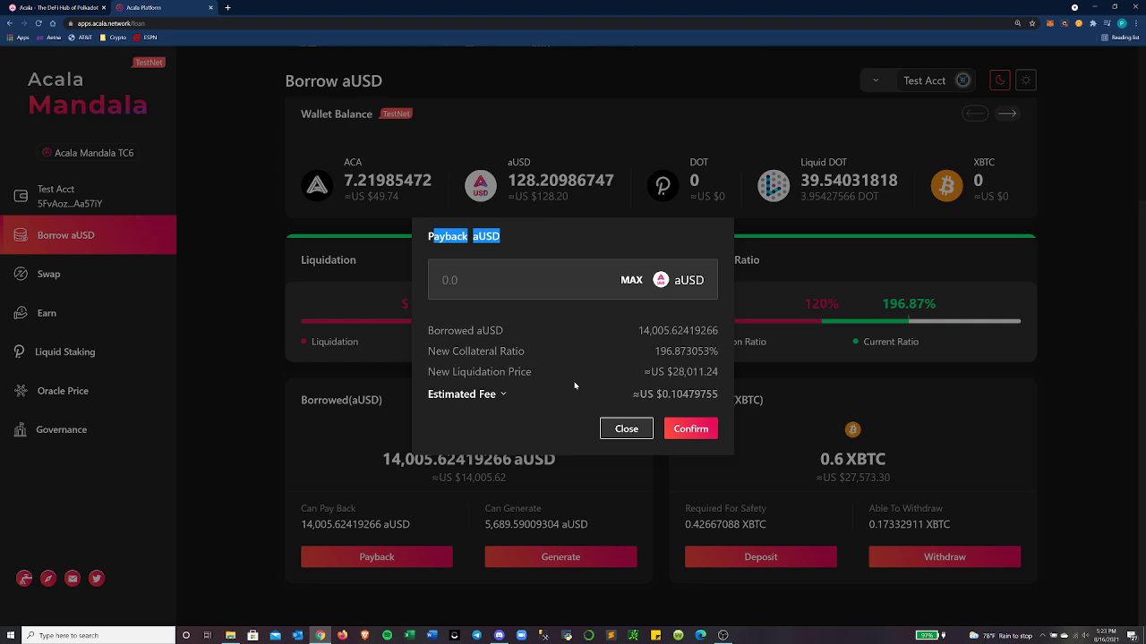
left_click(569, 372)
- Set the payback to the maximum 128.209867 aUSD, confirm and sign; it fails with BalanceTooLow
left_click(467, 285)
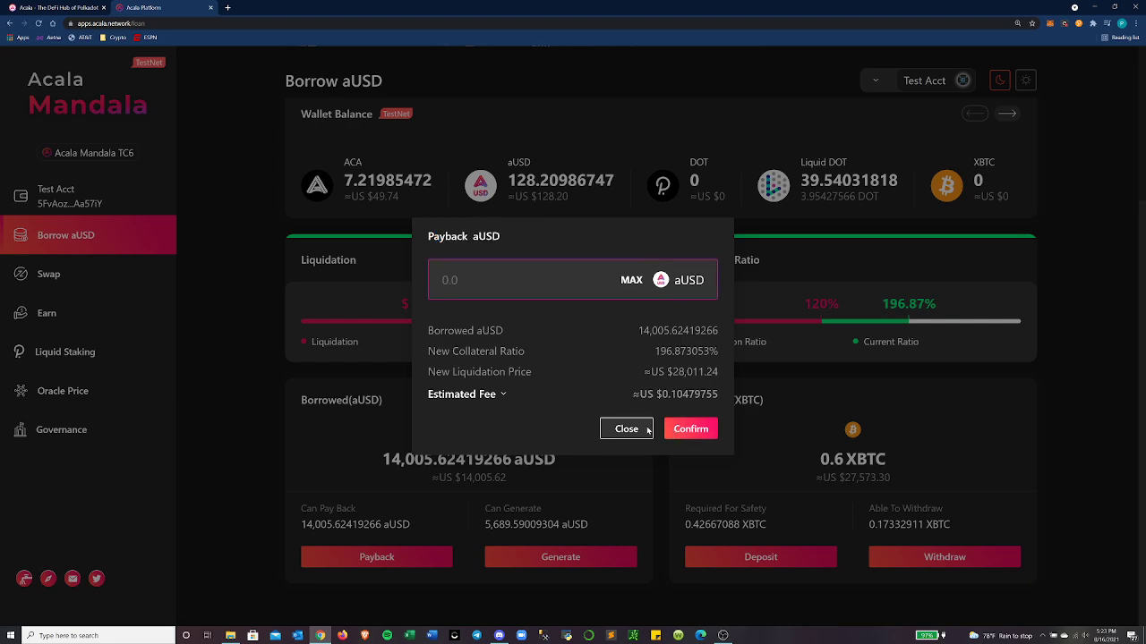
type("10")
left_click(632, 281)
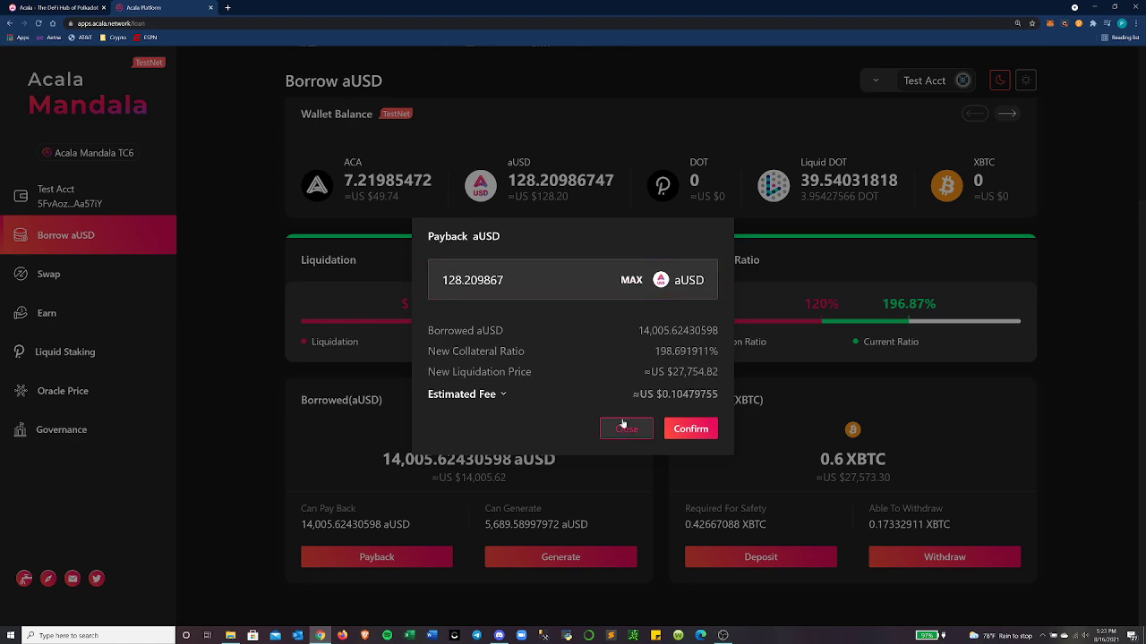
left_click(466, 398)
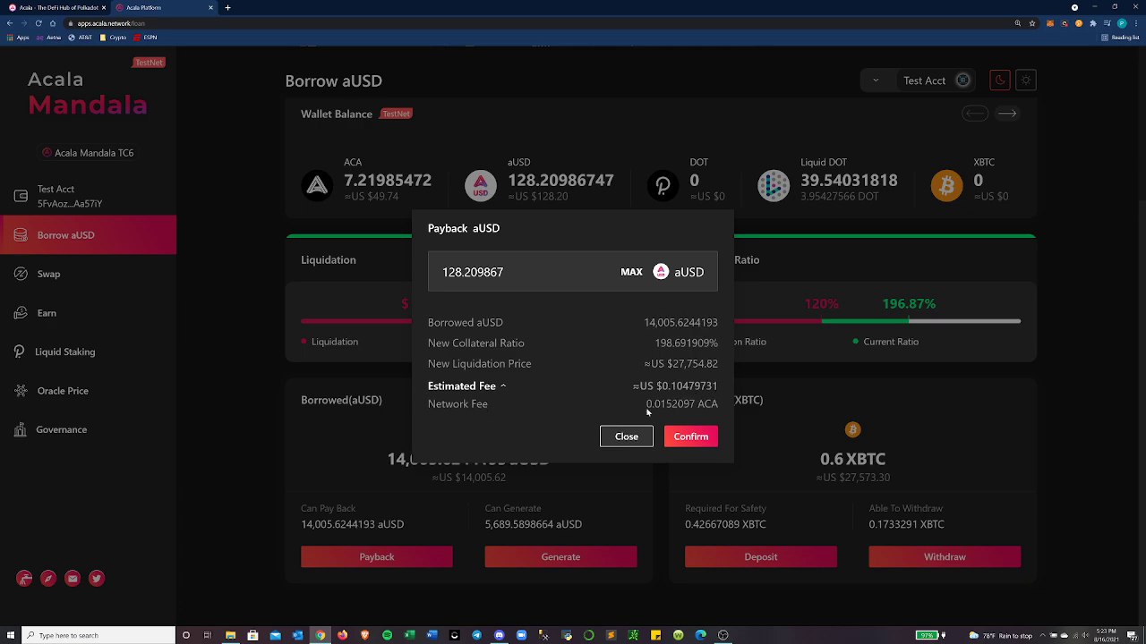
left_click(695, 437)
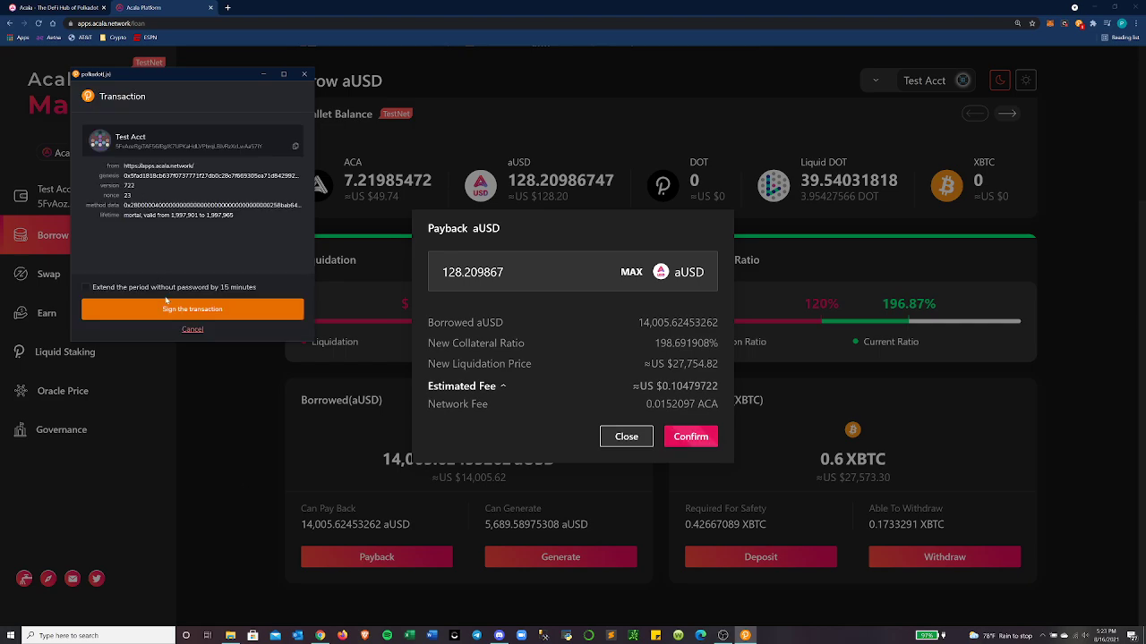
left_click(176, 310)
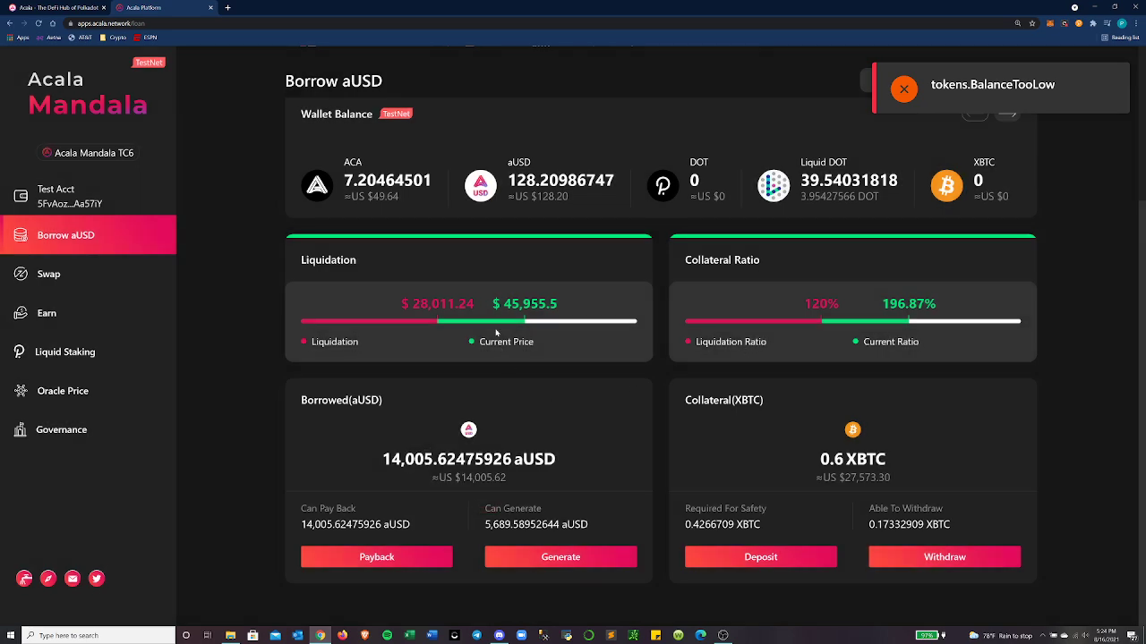
- Check the loan's liquidation and current prices and the extension accounts, then go to Oracle Price
left_click_drag(416, 308, 573, 315)
left_click(593, 353)
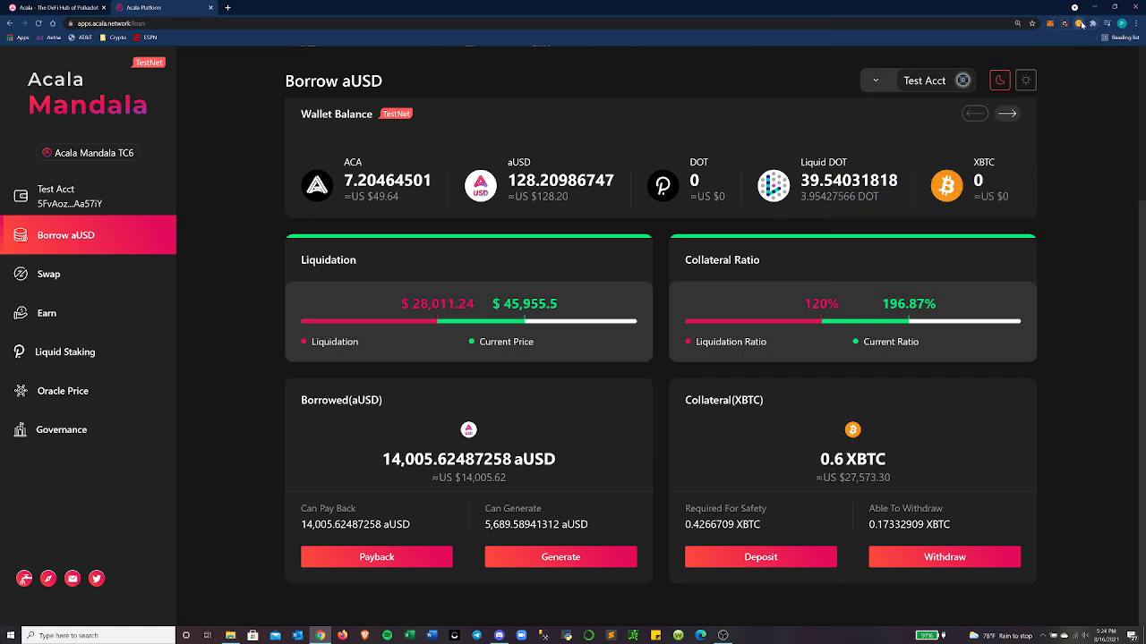
left_click(1079, 24)
left_click(658, 101)
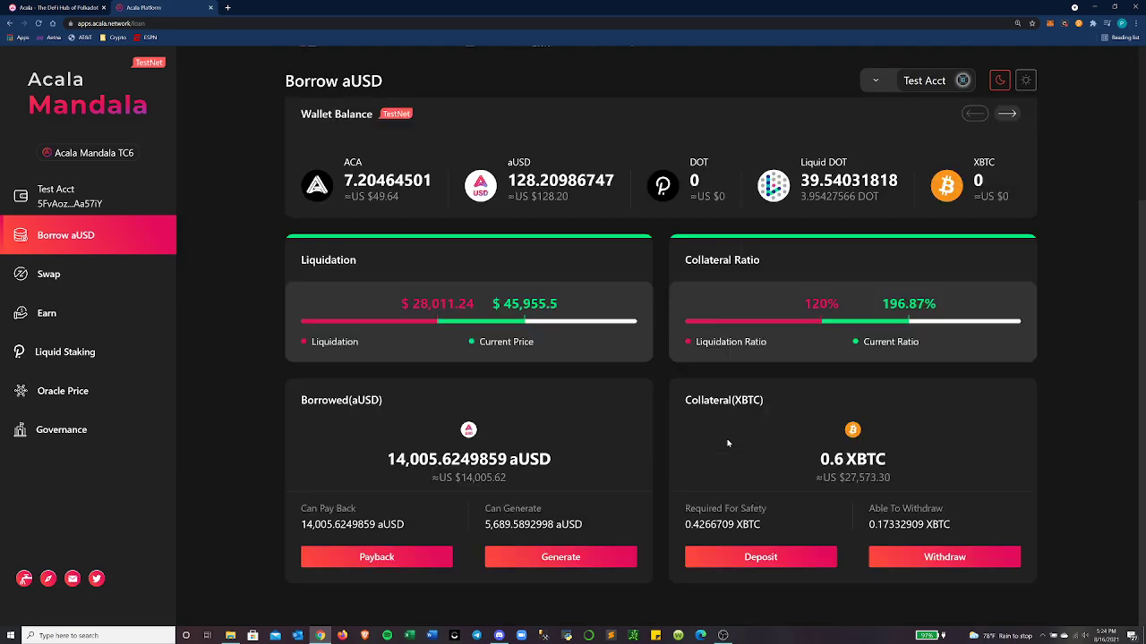
scroll(726, 444, "up", 3)
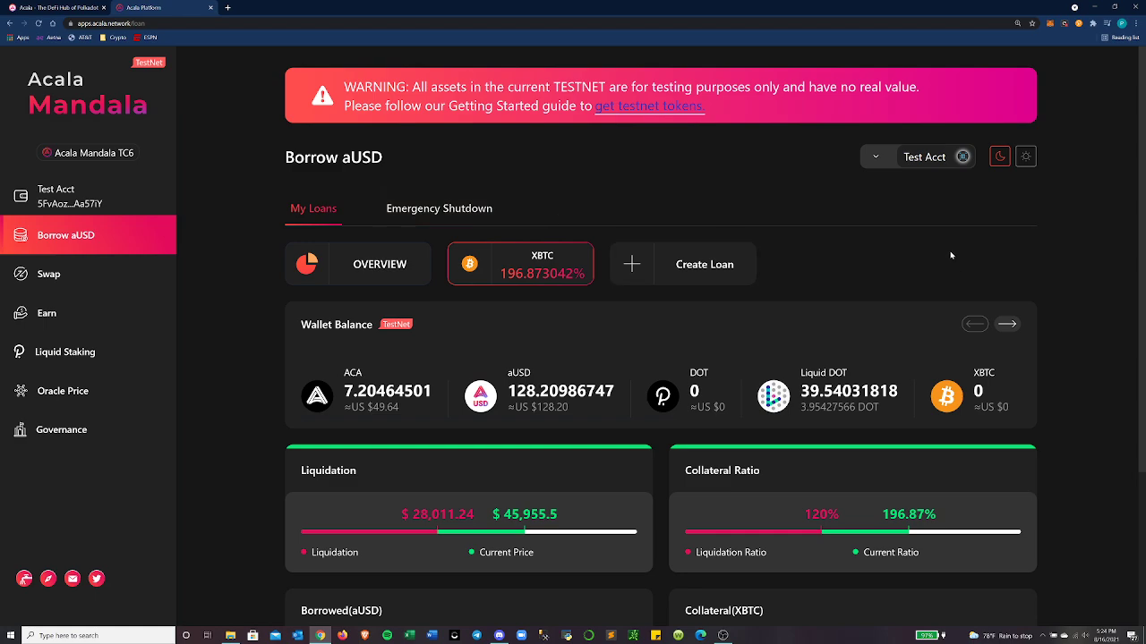
scroll(440, 487, "down", 3)
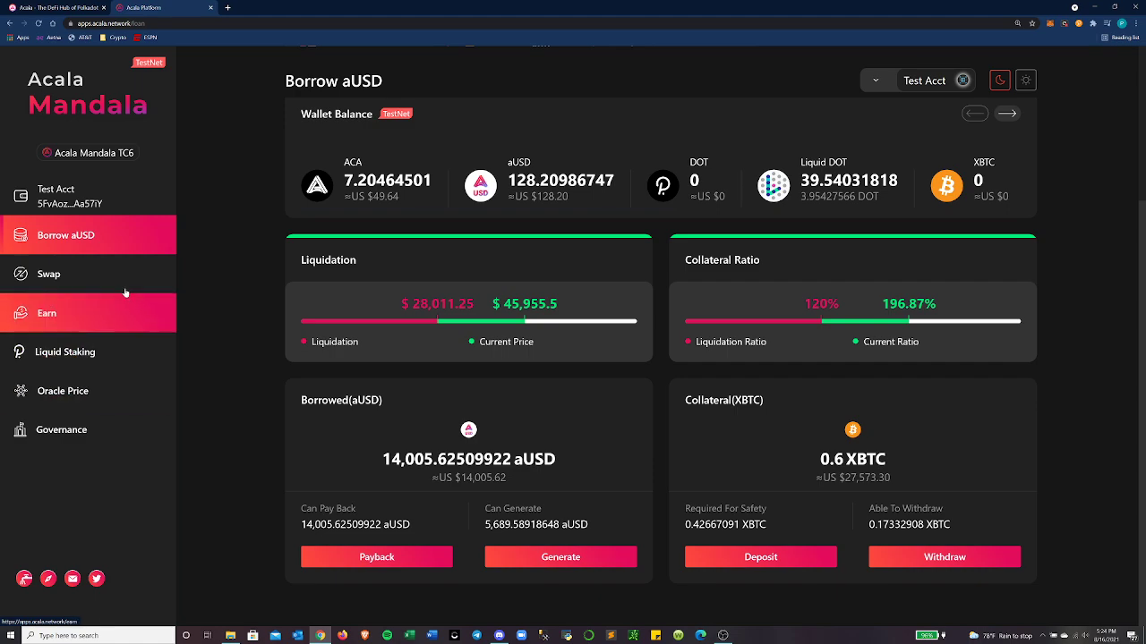
left_click(105, 389)
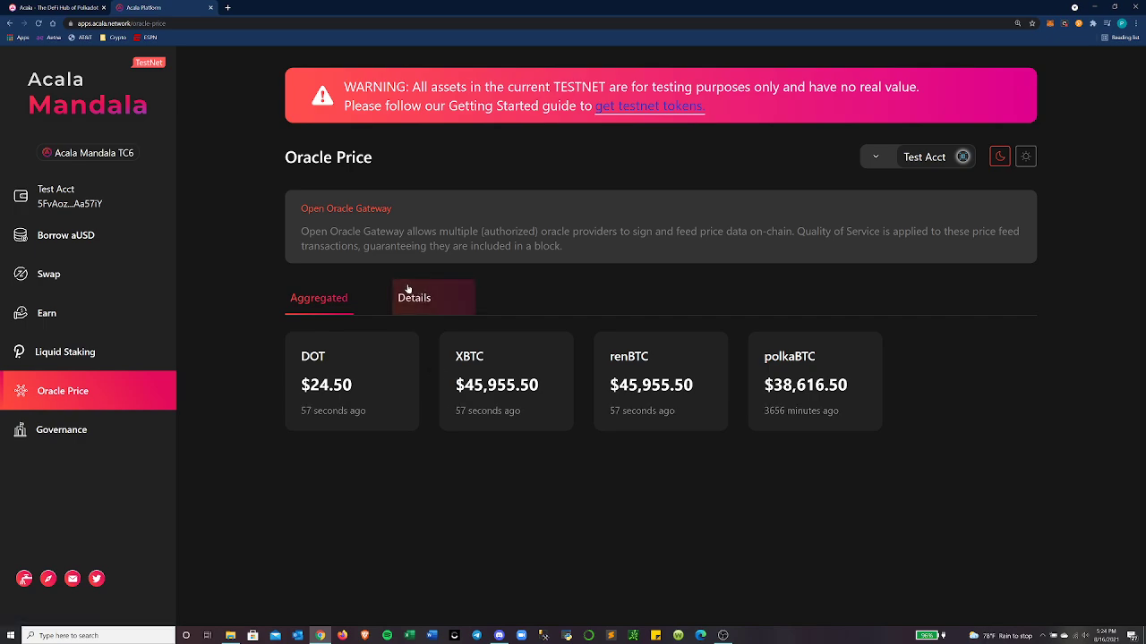
- Compare the DOT, XBTC, renBTC and polkaBTC prices, view per-source Details, then return to Aggregated
left_click_drag(433, 362, 855, 415)
left_click(929, 408)
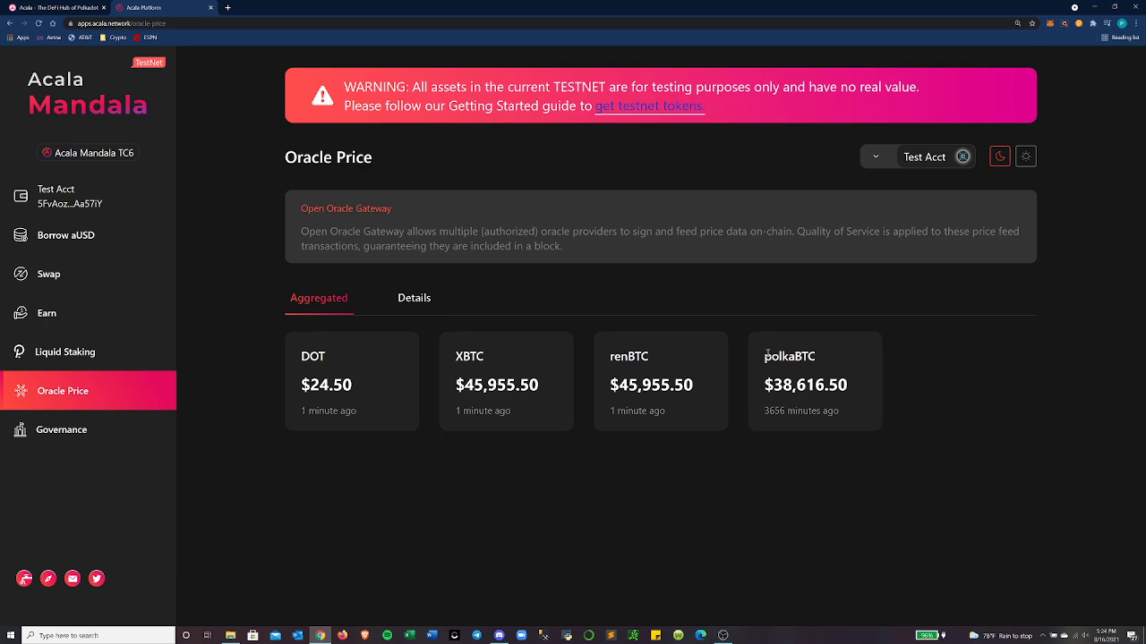
left_click_drag(765, 355, 864, 370)
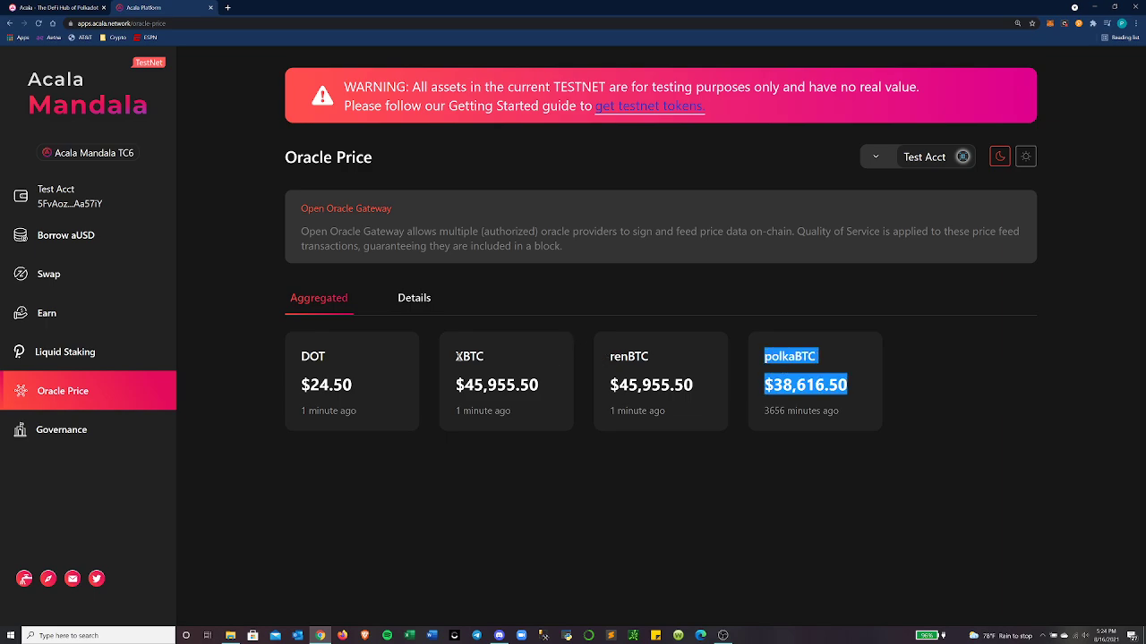
left_click_drag(458, 356, 561, 363)
left_click_drag(774, 356, 835, 358)
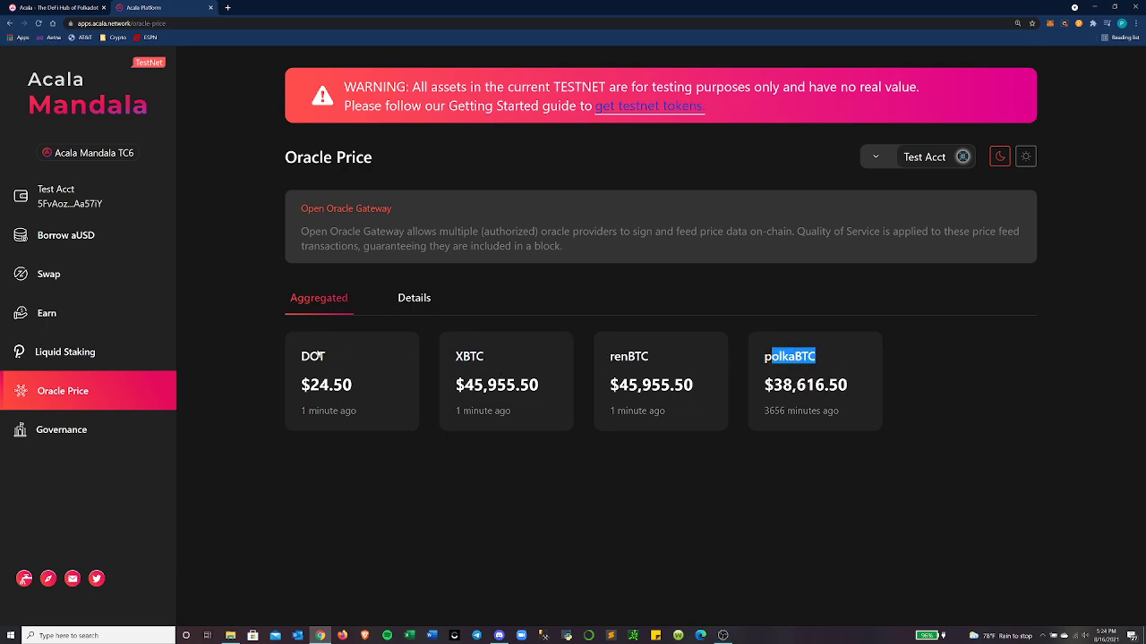
left_click_drag(299, 356, 326, 358)
left_click(429, 310)
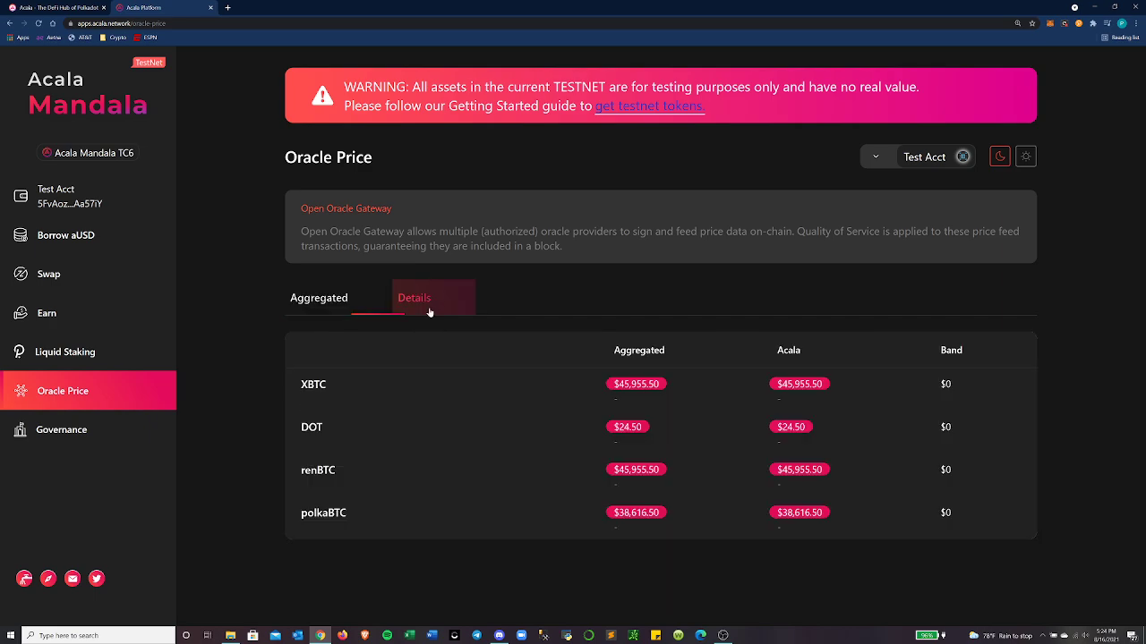
left_click(308, 290)
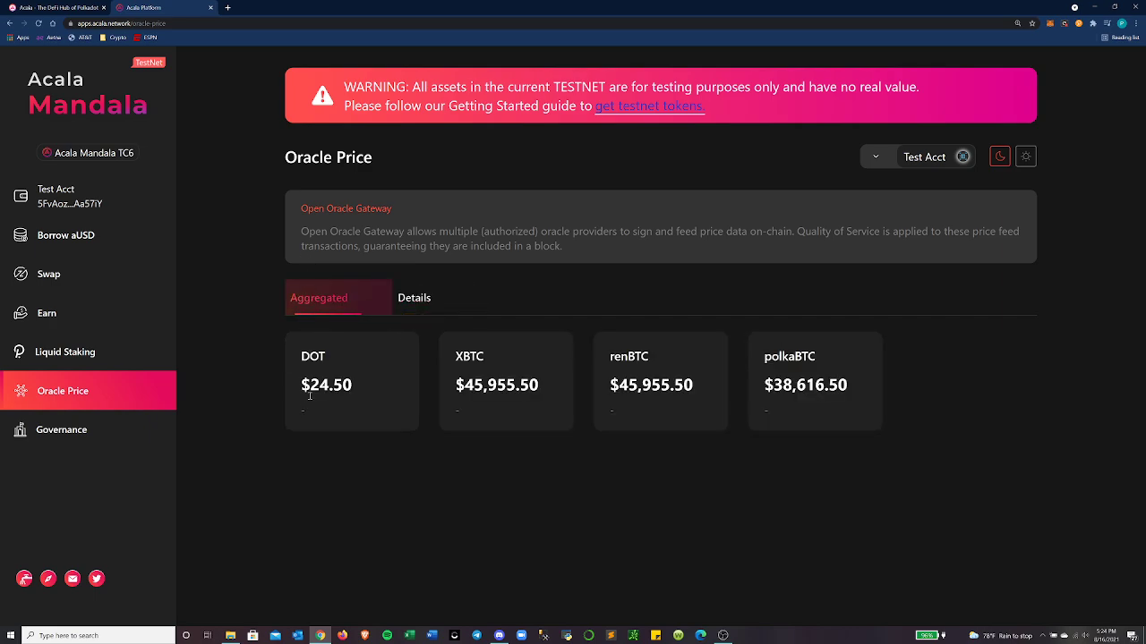
- On the Governance overview, view the Honzon, Homa and Technical Committee council seats
left_click(38, 441)
scroll(626, 324, "down", 1)
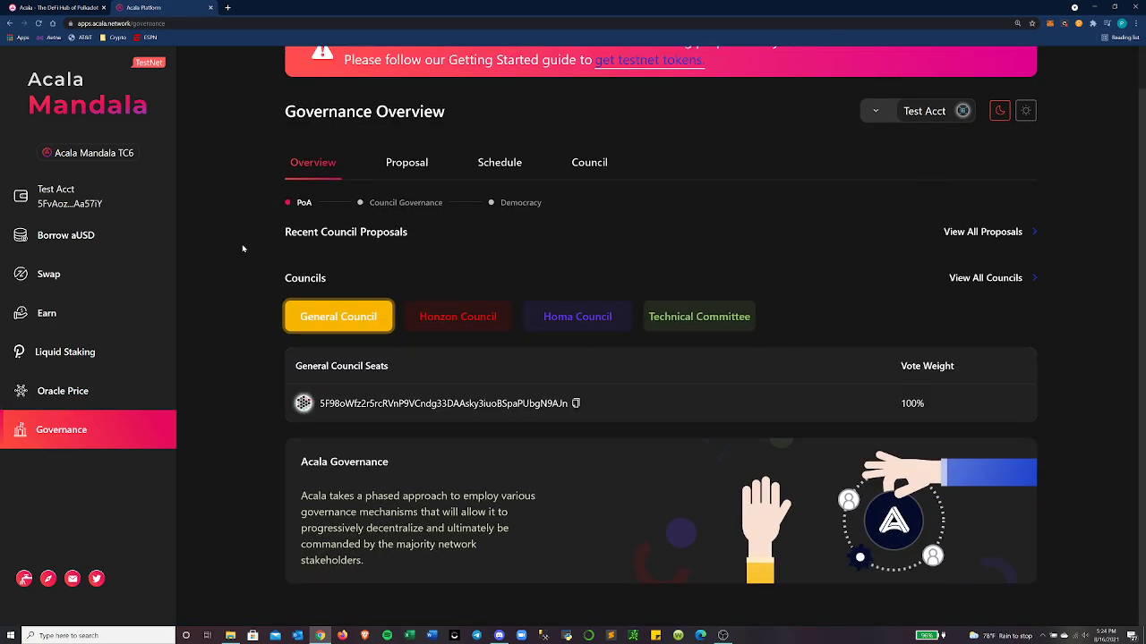
left_click(432, 320)
left_click(561, 320)
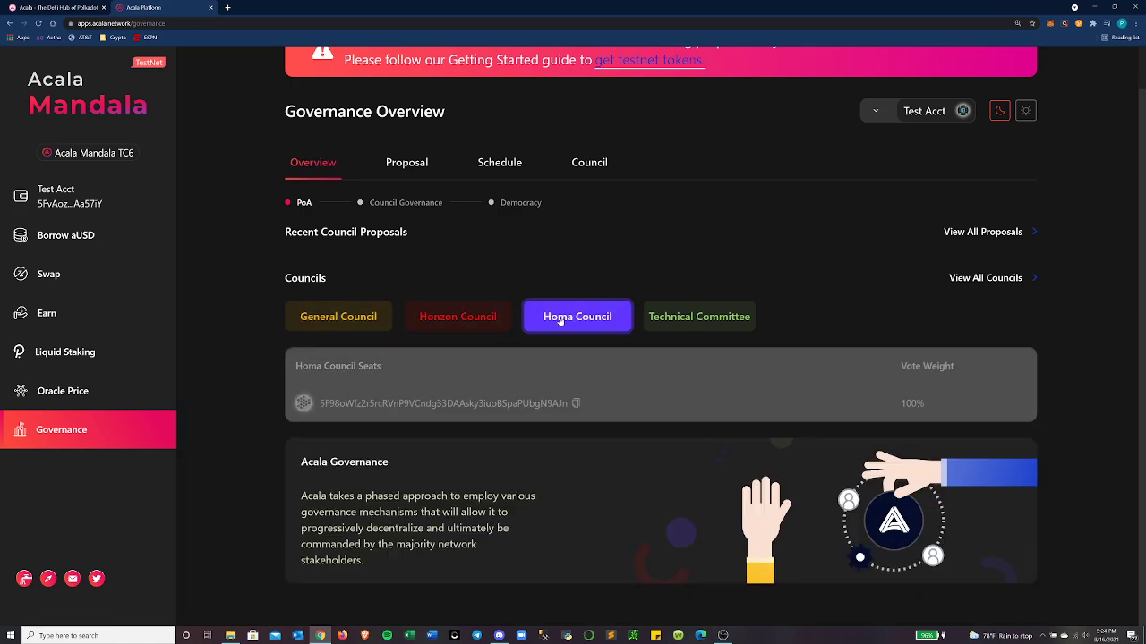
left_click(682, 321)
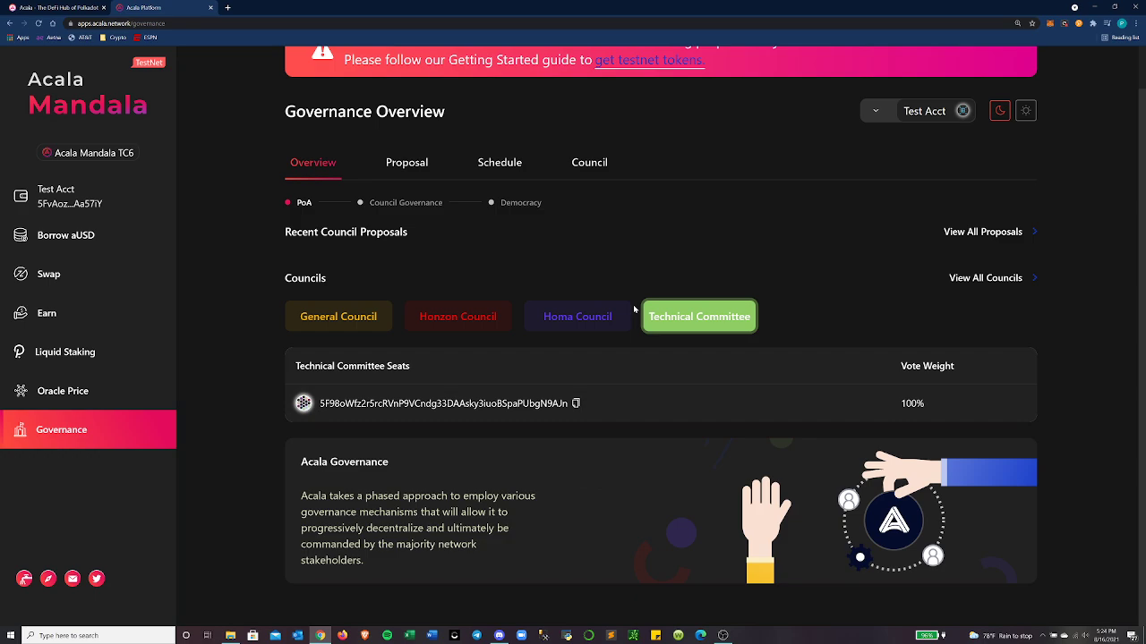
- Browse council proposals, scheduled calls and membership seats, then bring up the Test Acct wallet
left_click(413, 162)
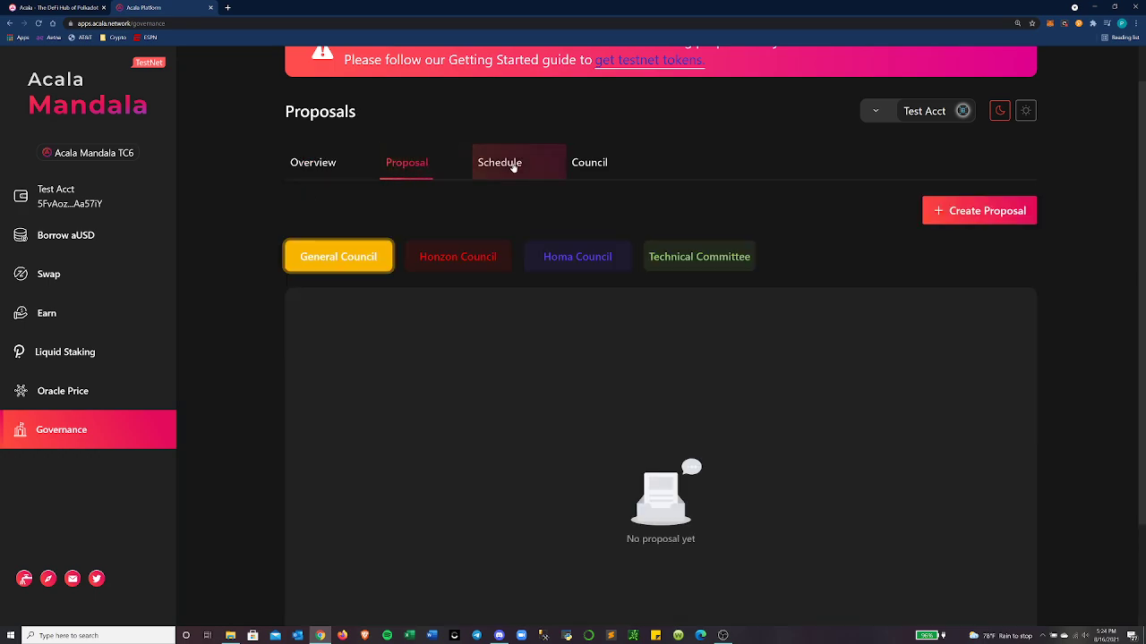
left_click(513, 165)
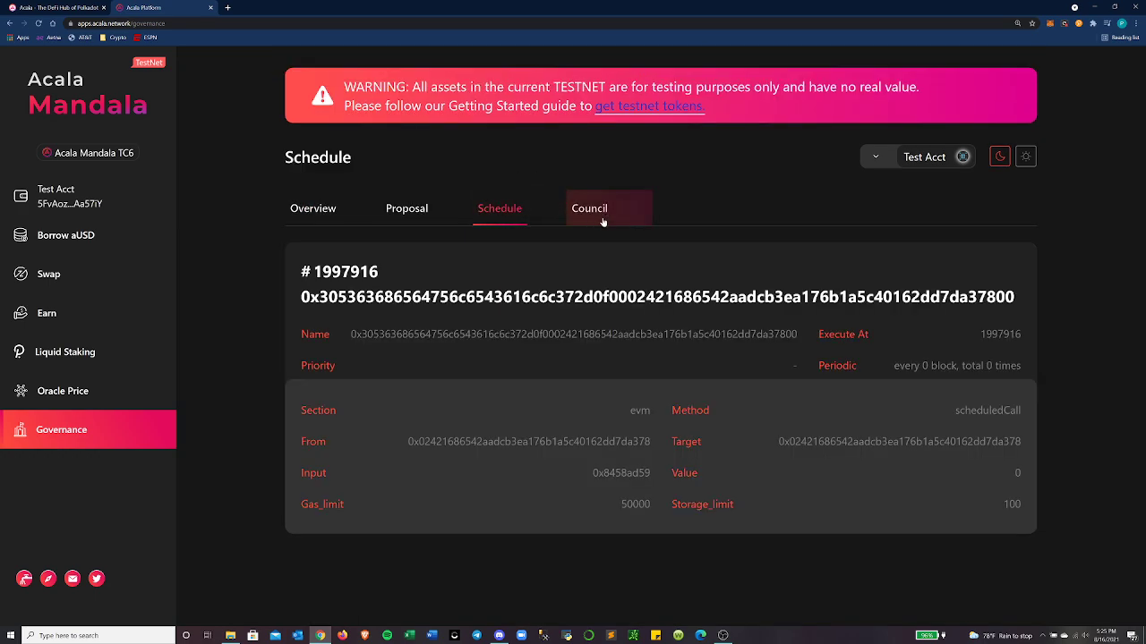
left_click(598, 220)
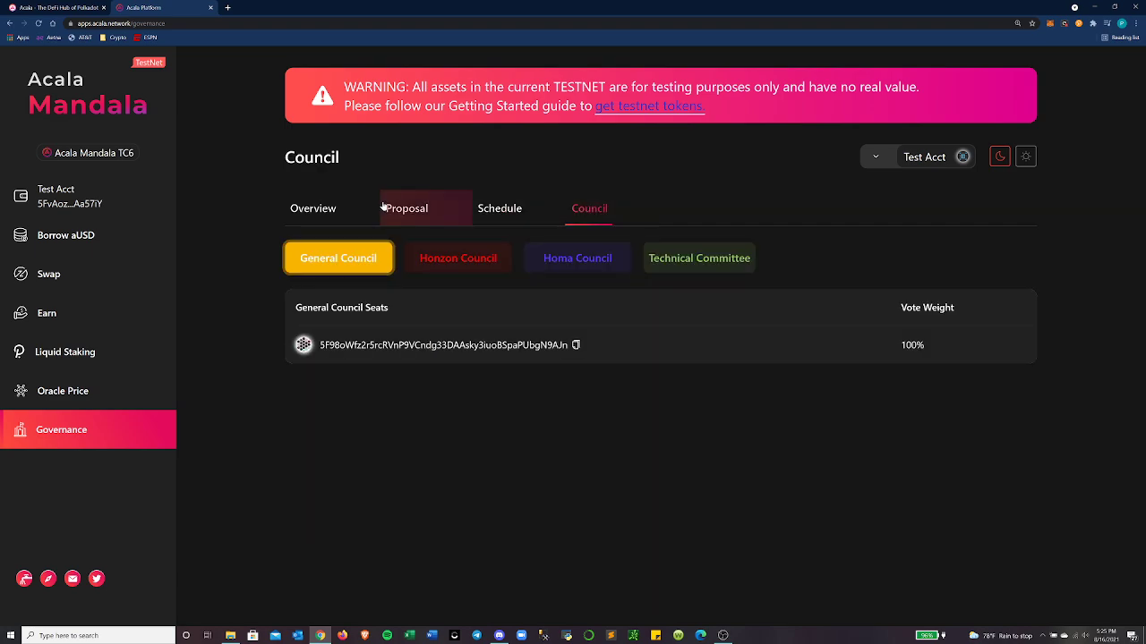
left_click(511, 210)
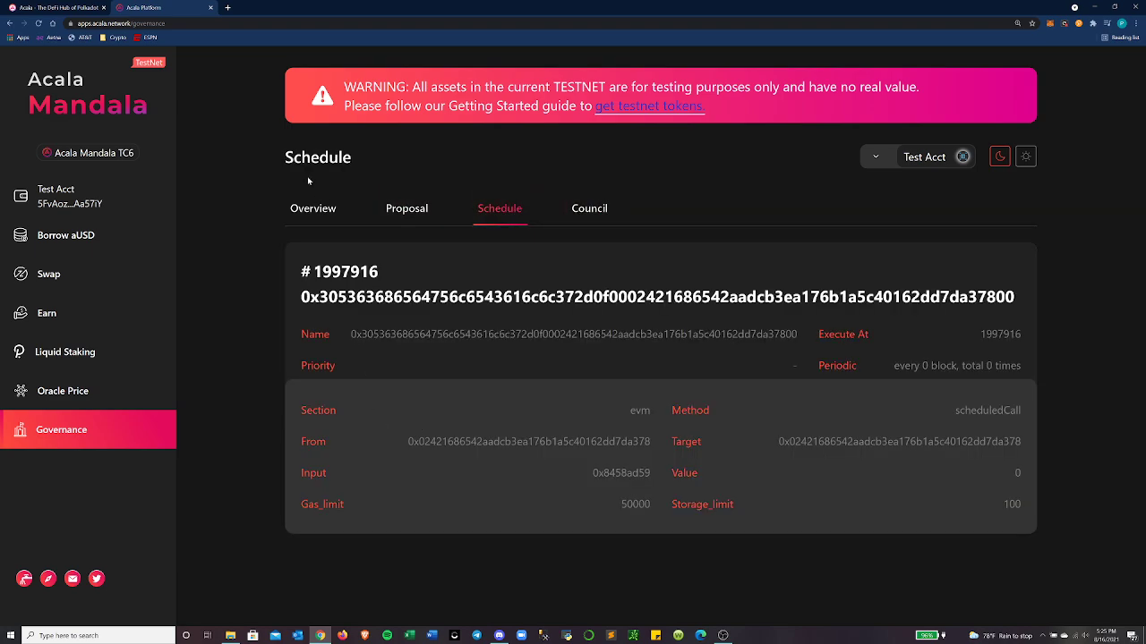
left_click(314, 203)
scroll(350, 182, "down", 1)
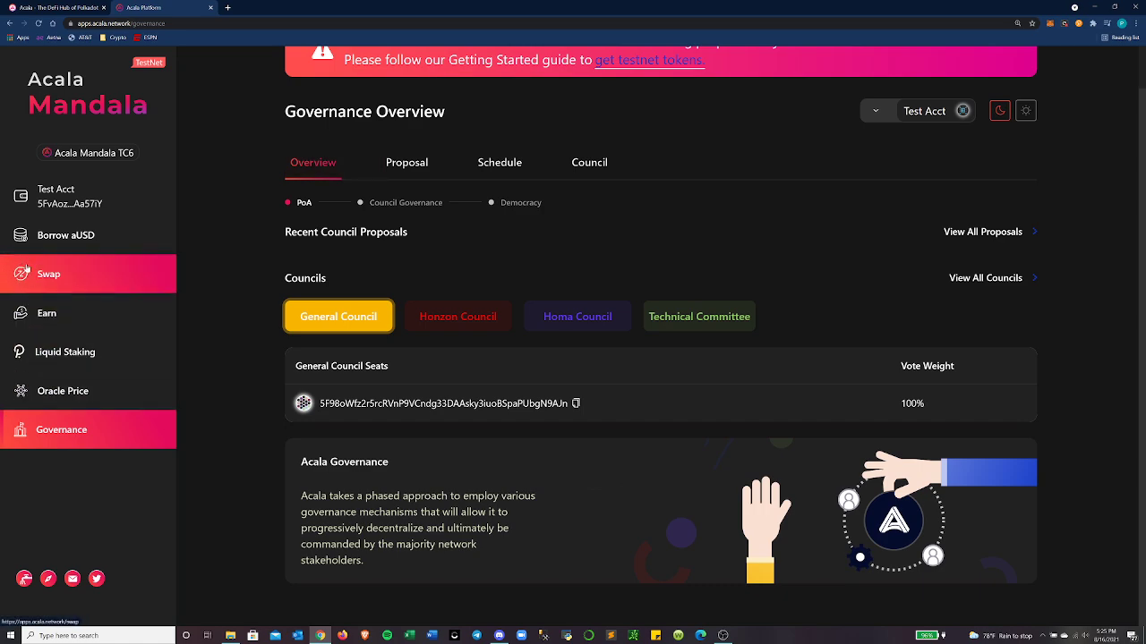
left_click(54, 197)
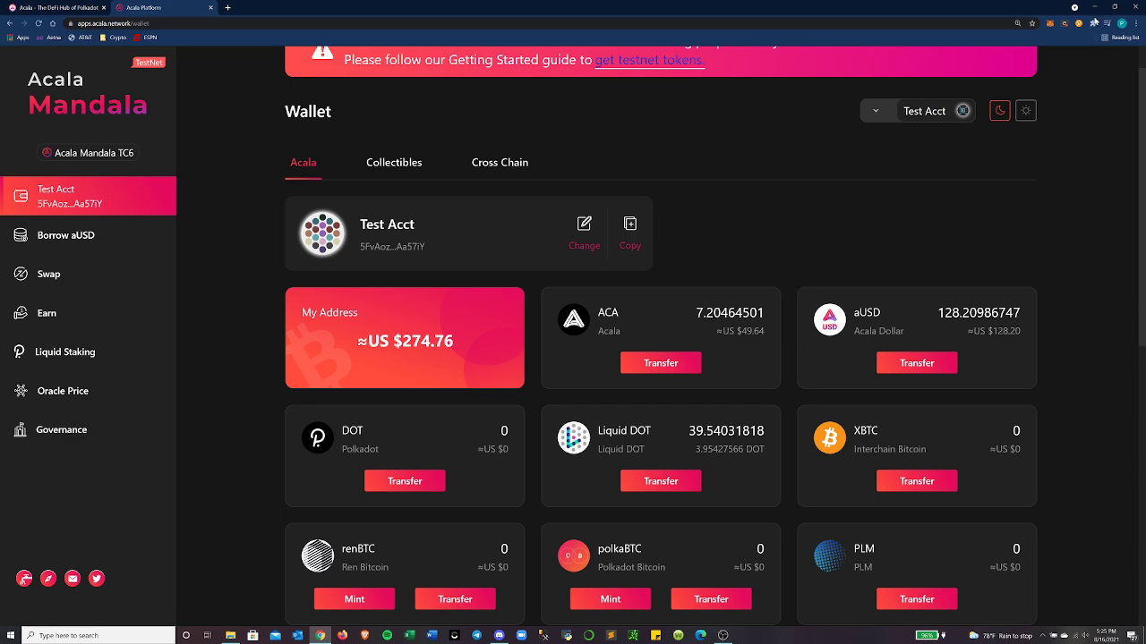
- Check the main and test accounts listed in the Polkadot.js extension popup
left_click(1050, 23)
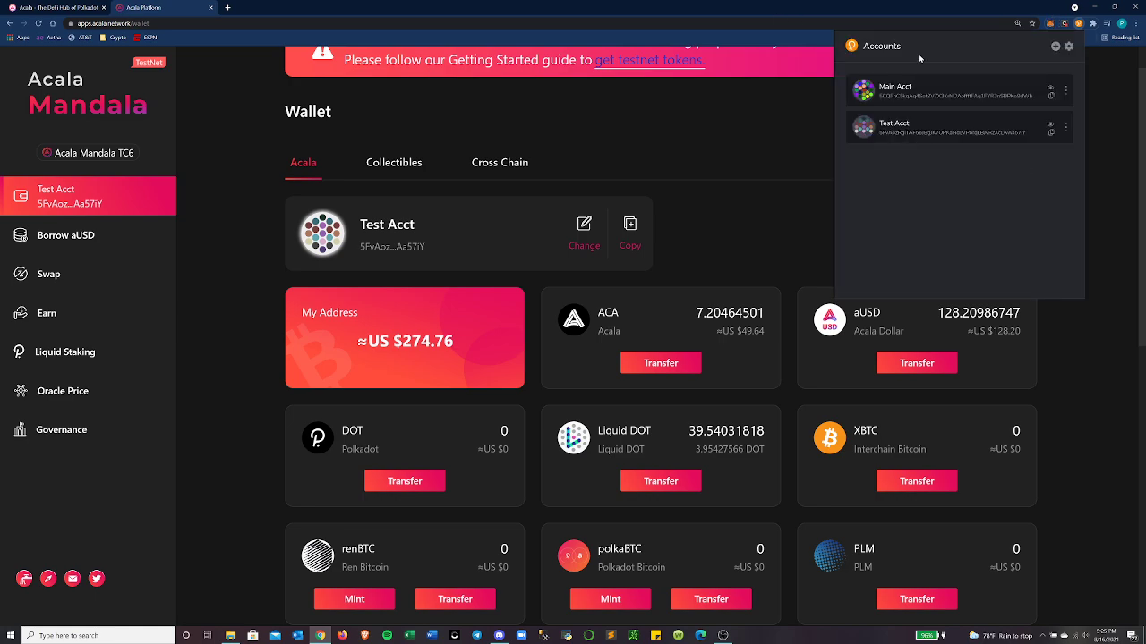
left_click_drag(879, 89, 950, 107)
left_click_drag(885, 124, 987, 140)
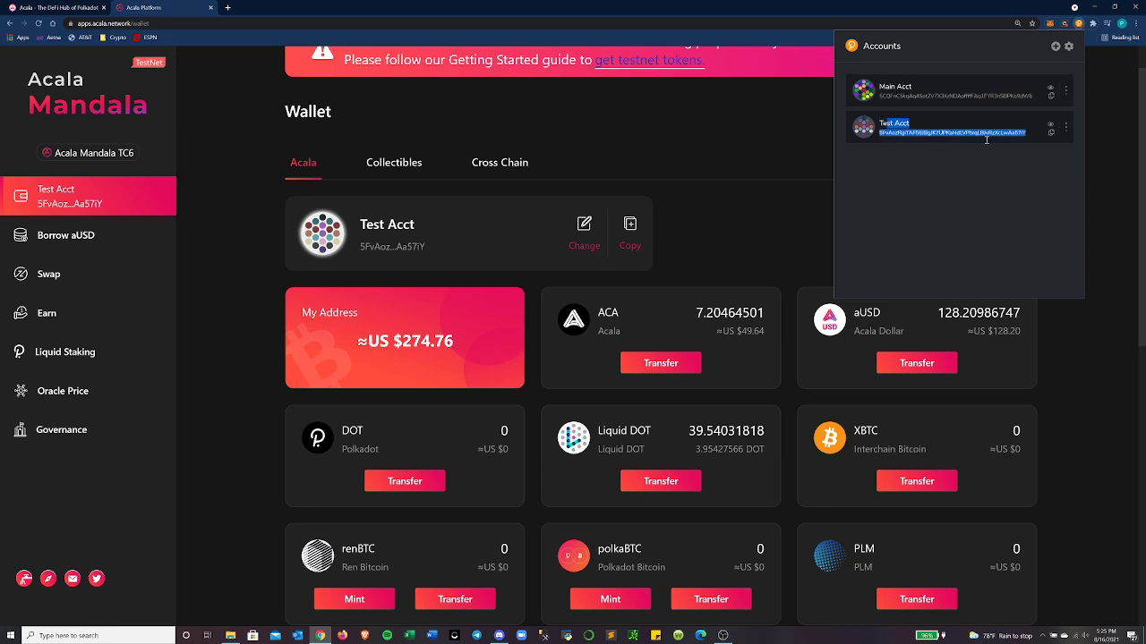
left_click(678, 168)
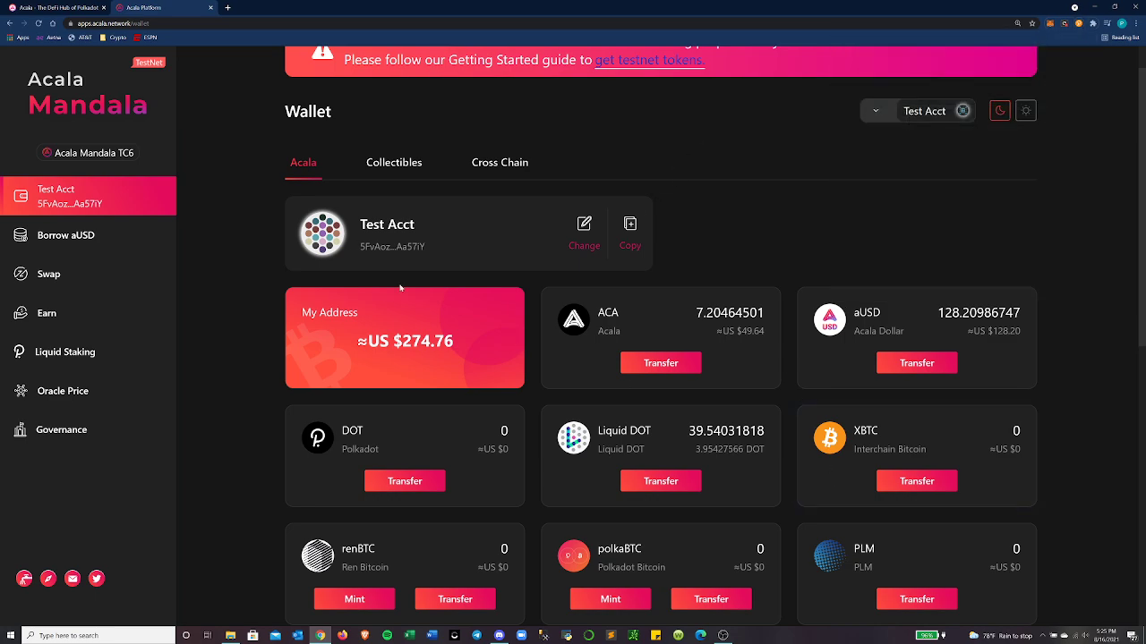
- Look over Collectibles and the Cross Chain polkaBTC and Inter polkadot transfer forms
left_click(392, 164)
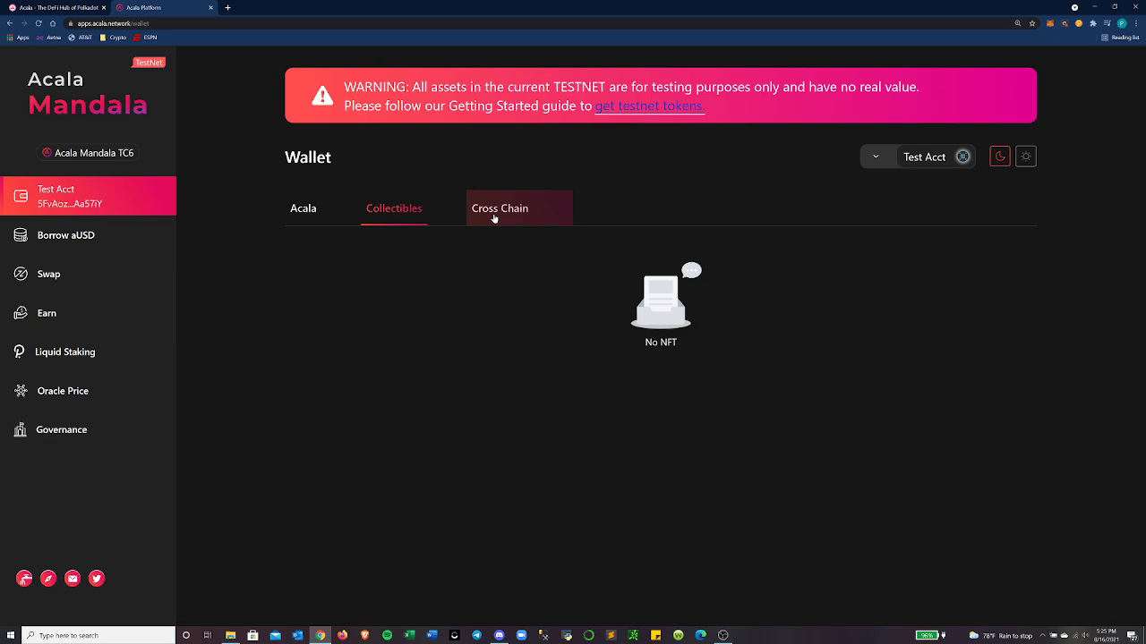
left_click(494, 214)
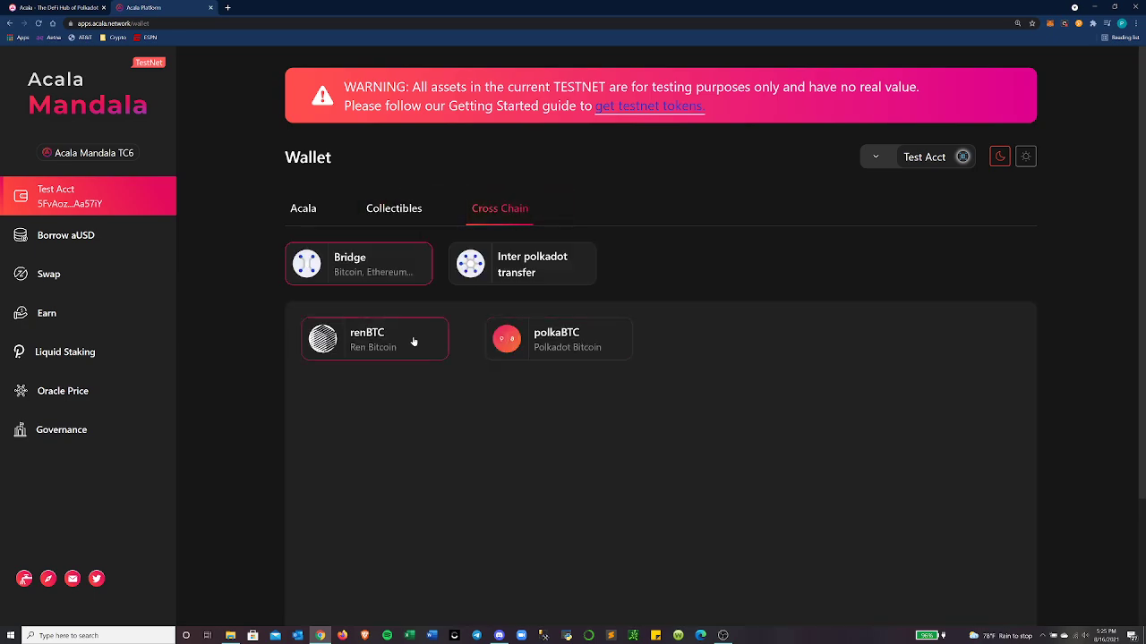
left_click(519, 338)
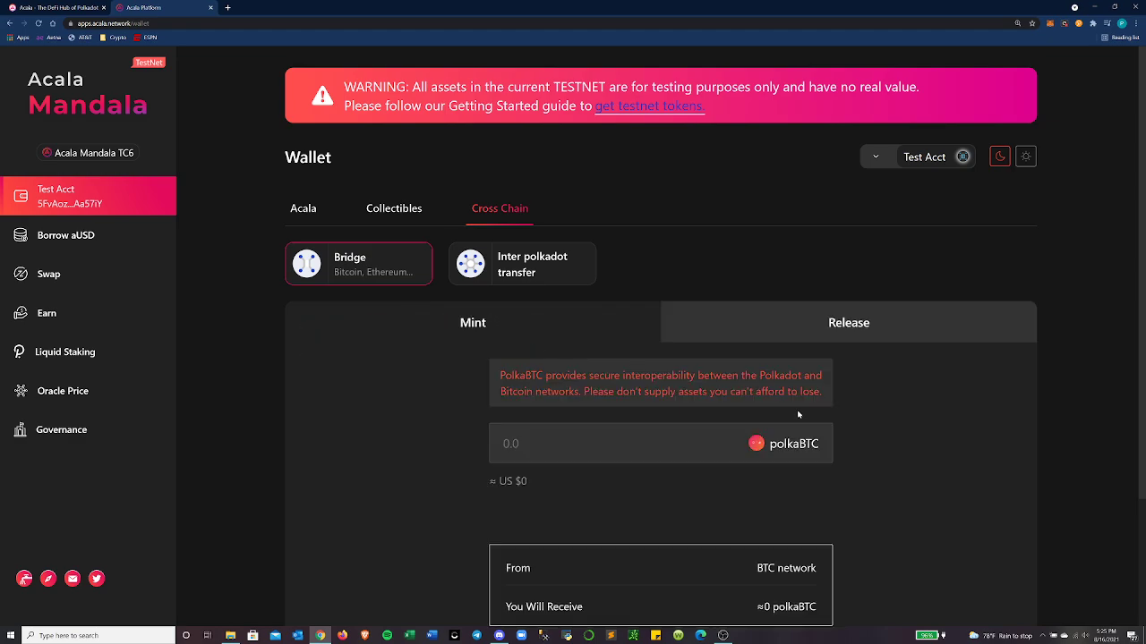
scroll(679, 424, "down", 2)
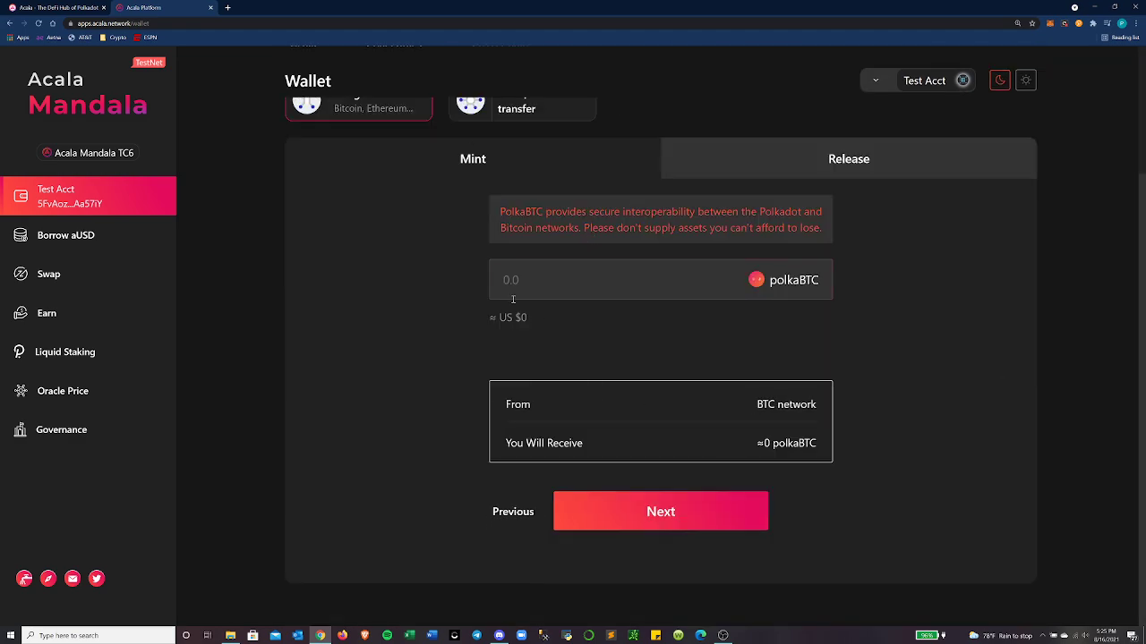
scroll(511, 340, "up", 3)
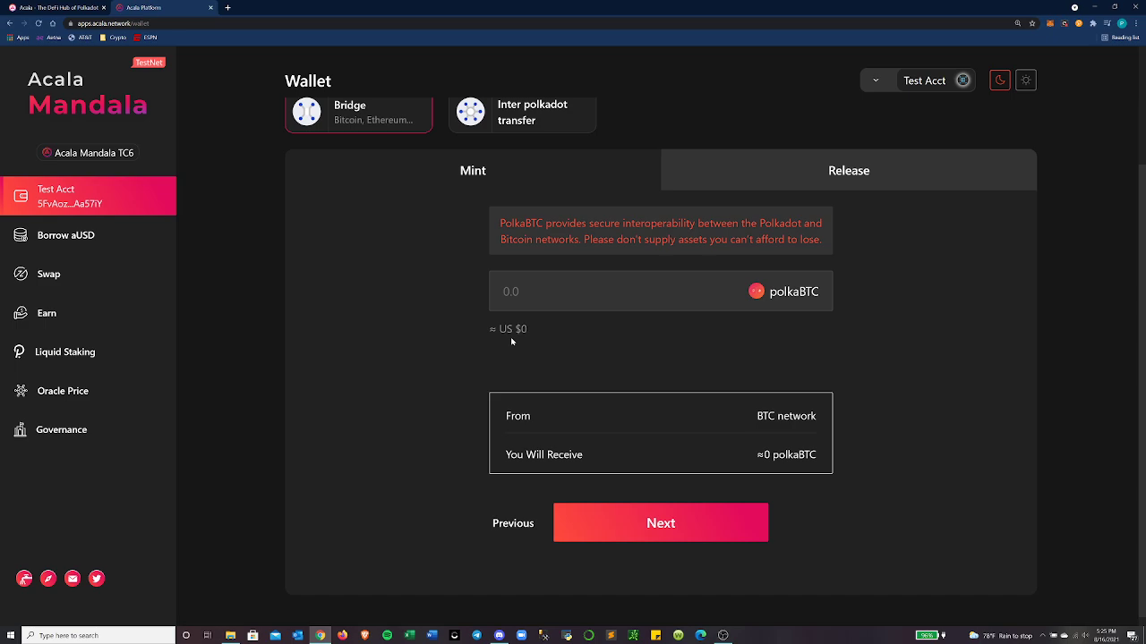
left_click(458, 253)
left_click(428, 220)
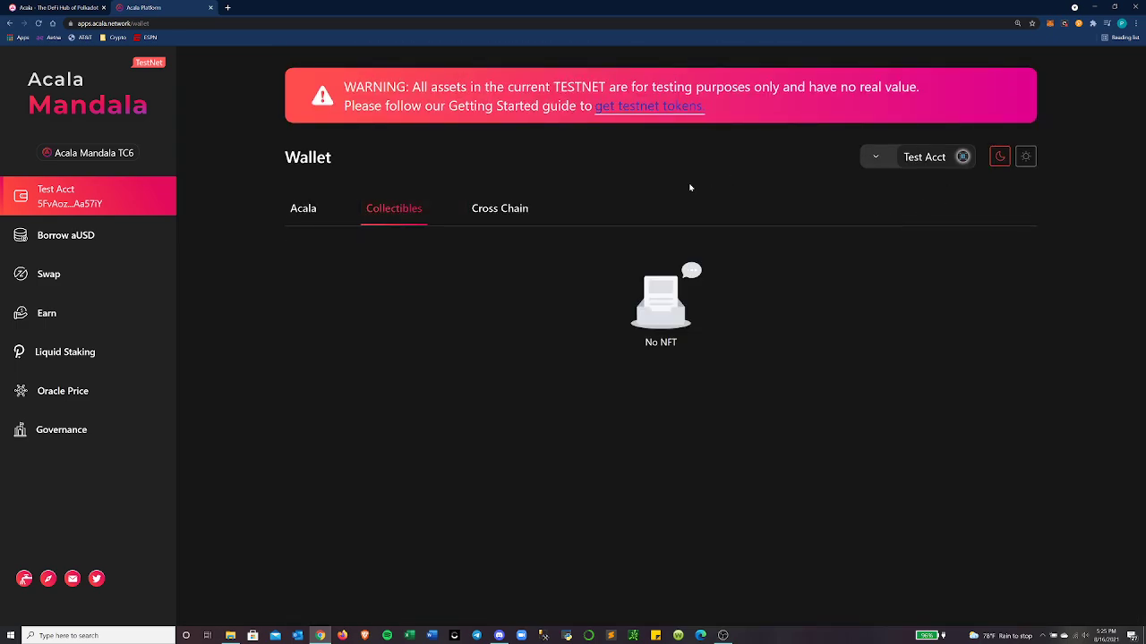
- Clear the accidental text selections and bring up the Liquid Staking page
triple_click(187, 80)
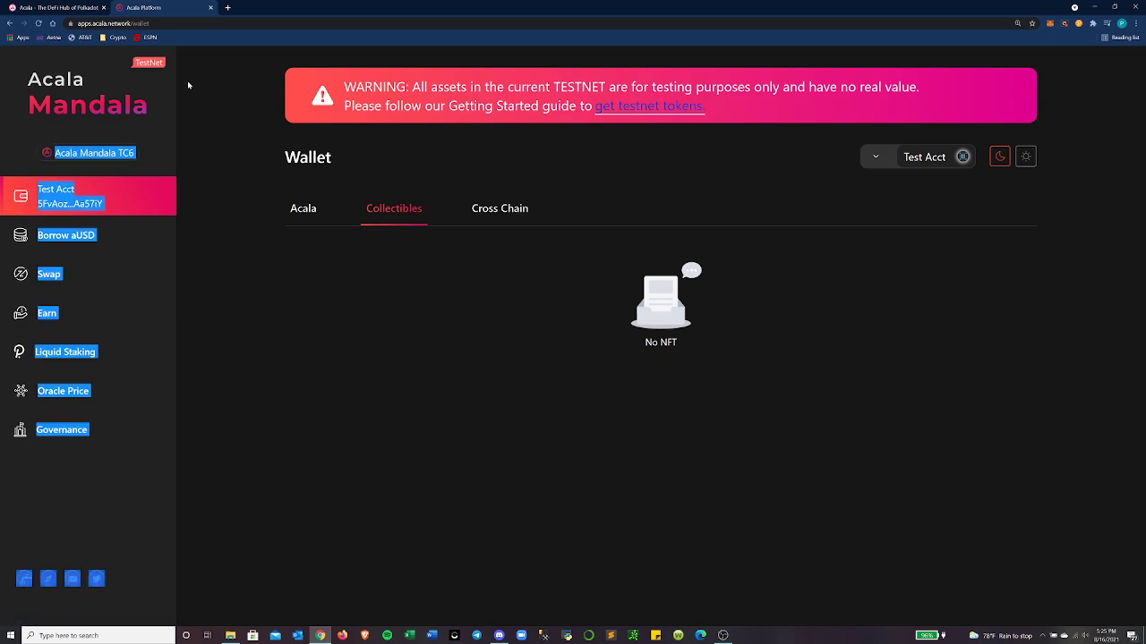
left_click(200, 93)
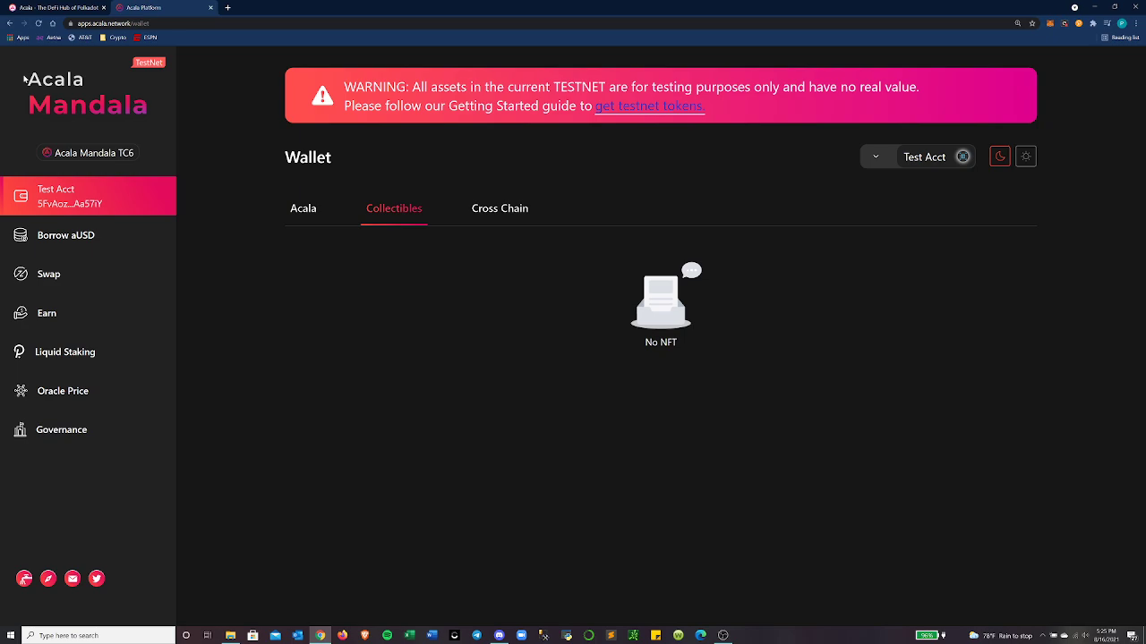
left_click_drag(25, 78, 188, 111)
left_click(188, 111)
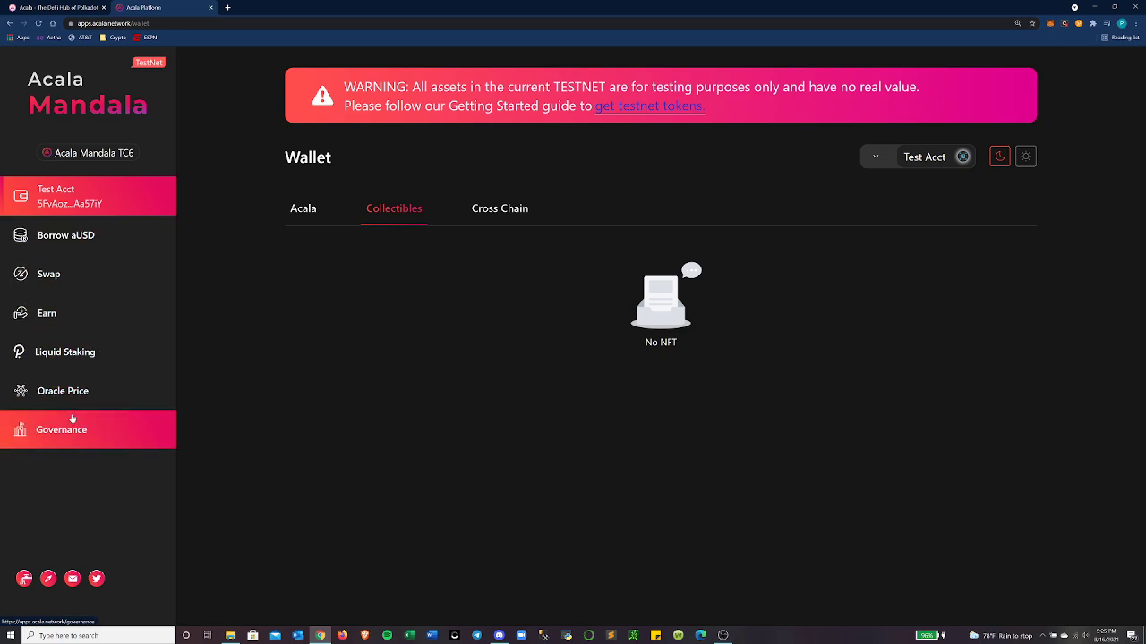
left_click(53, 348)
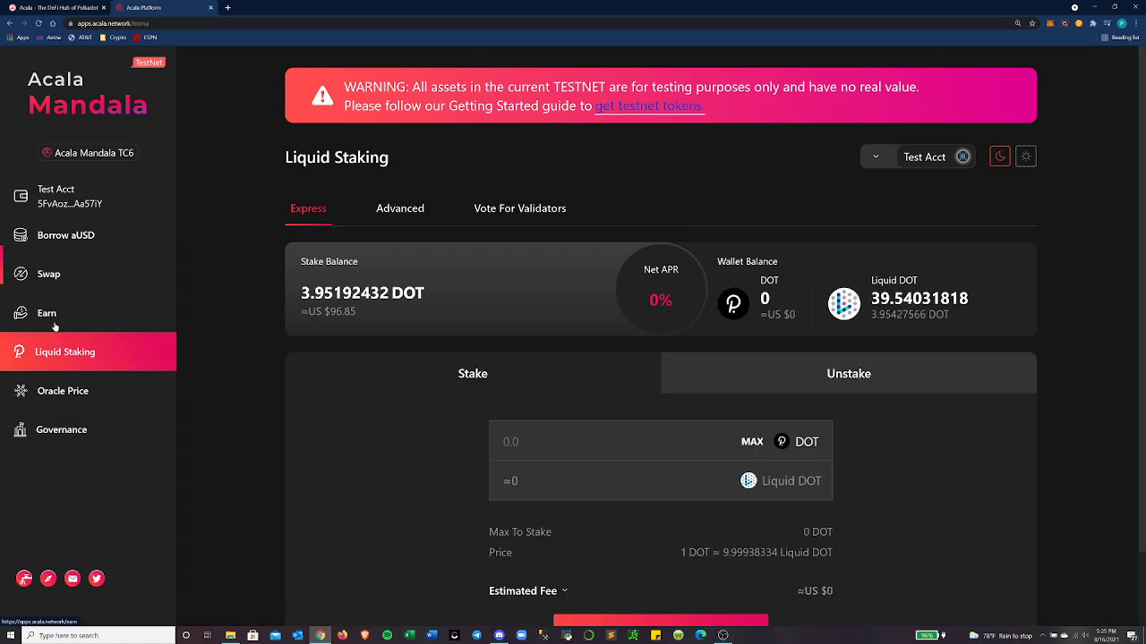
- Look over the Swap page, then close the extra Acala Platform browser tab
left_click(53, 282)
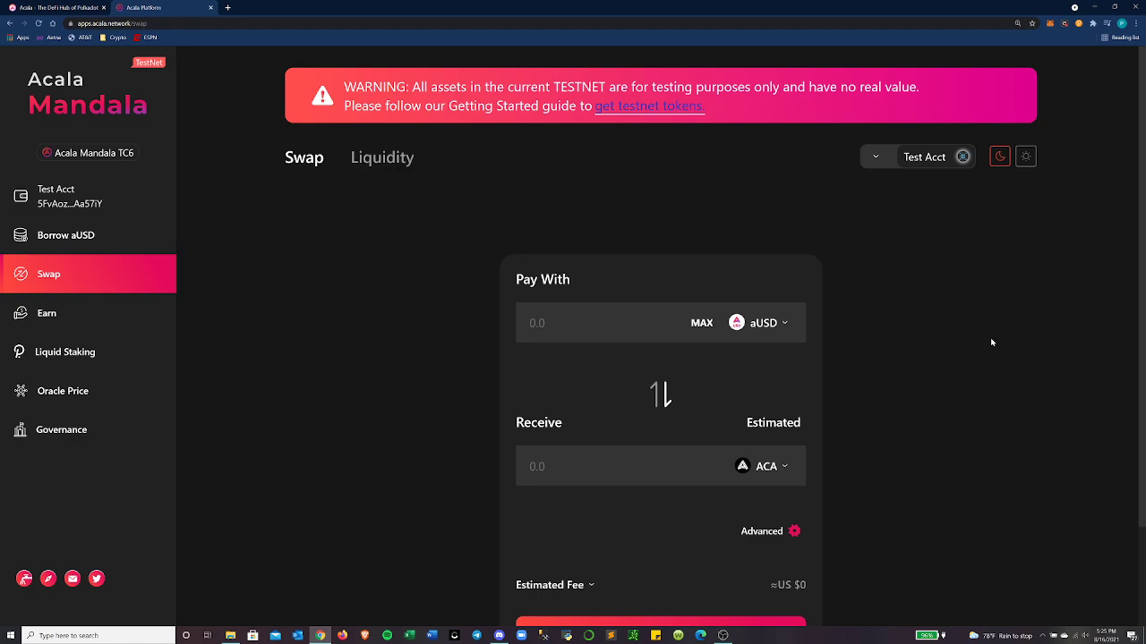
scroll(990, 338, "down", 2)
scroll(988, 345, "up", 2)
left_click(62, 9)
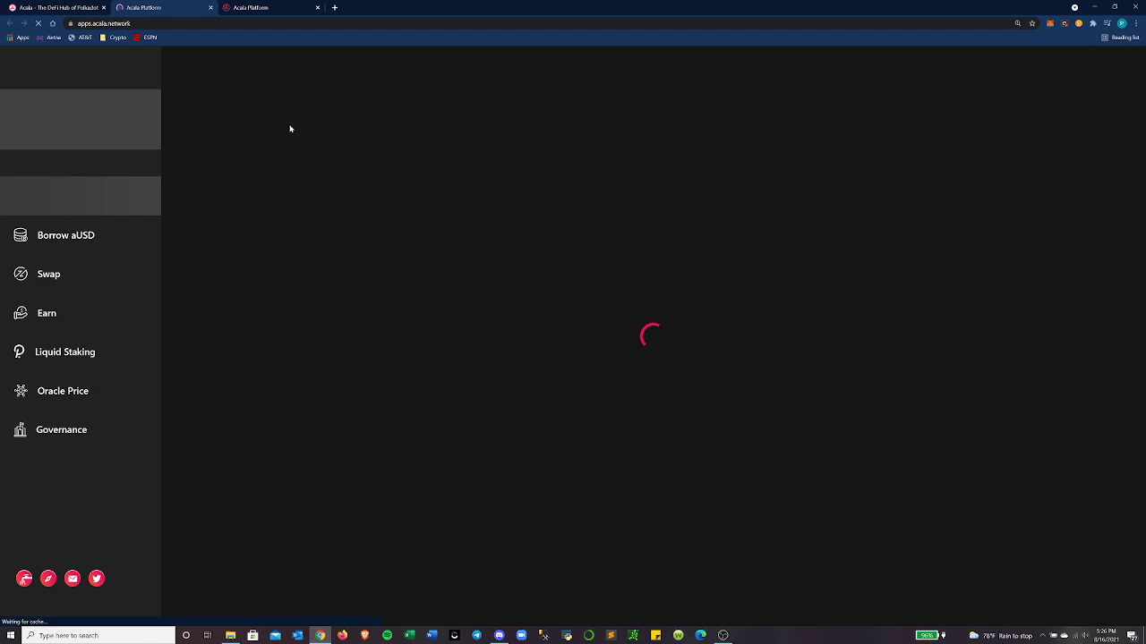
left_click(318, 7)
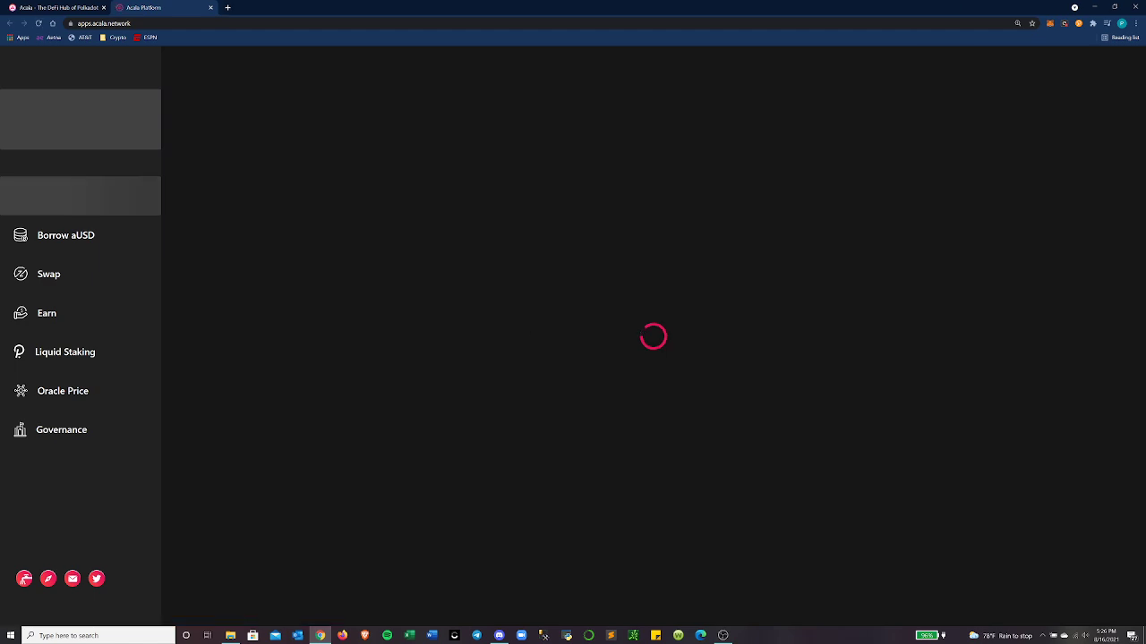